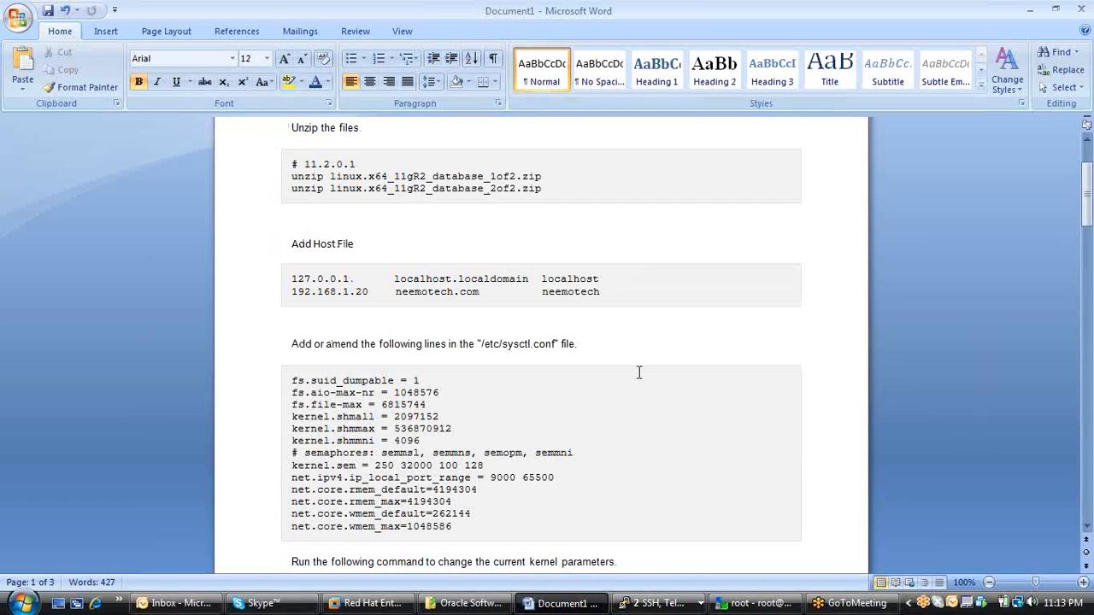
Switch to the white-background root terminal in PuTTY and open /etc/hosts in vi.
click(760, 603)
click(763, 603)
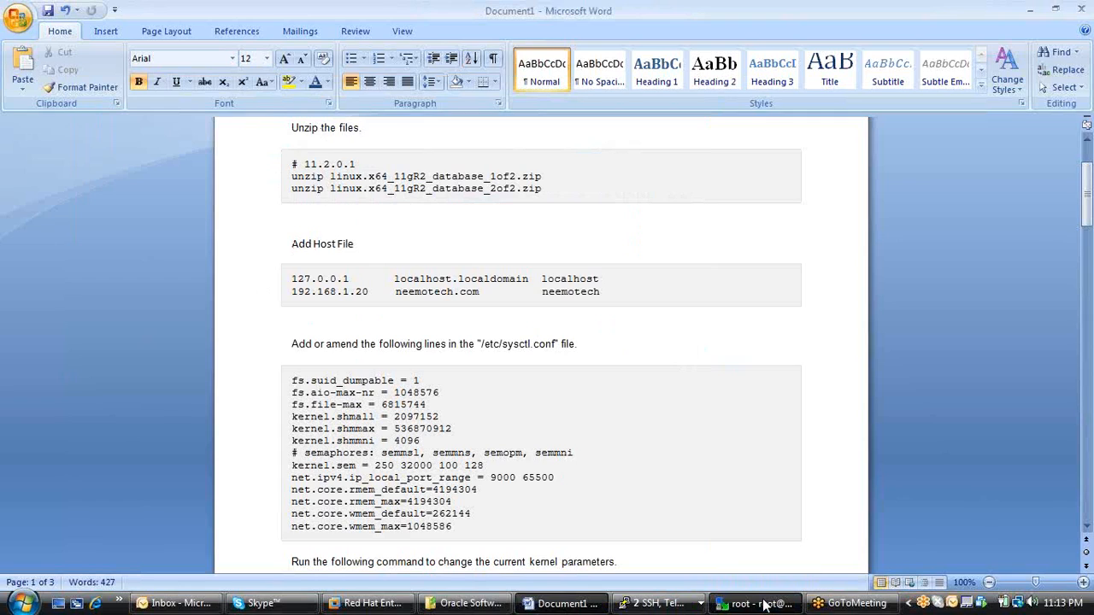
click(763, 604)
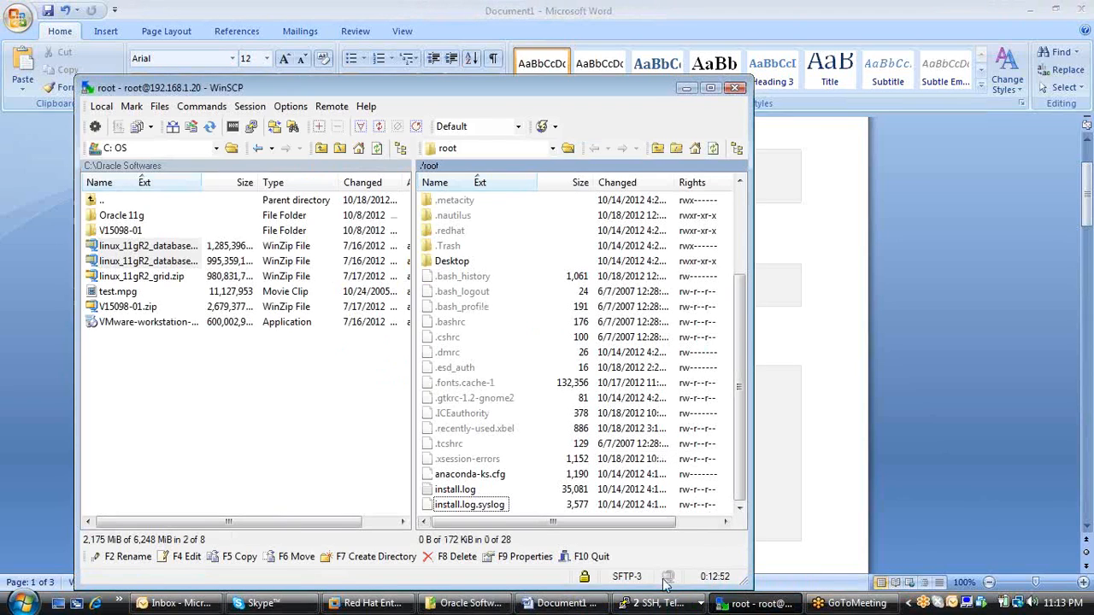
click(654, 603)
click(675, 560)
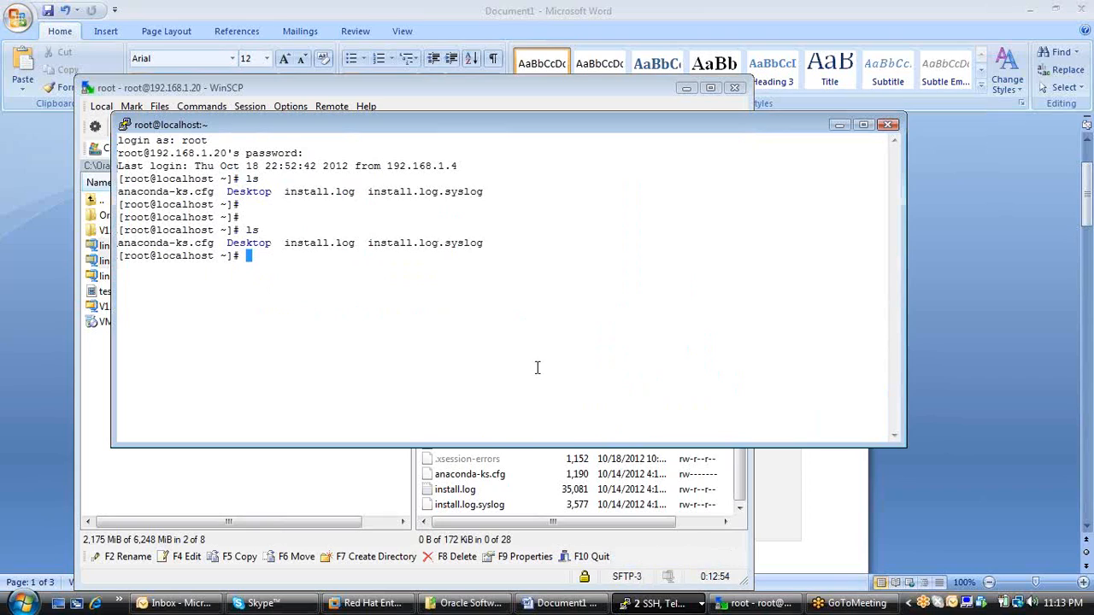
text(vi /etc/host)
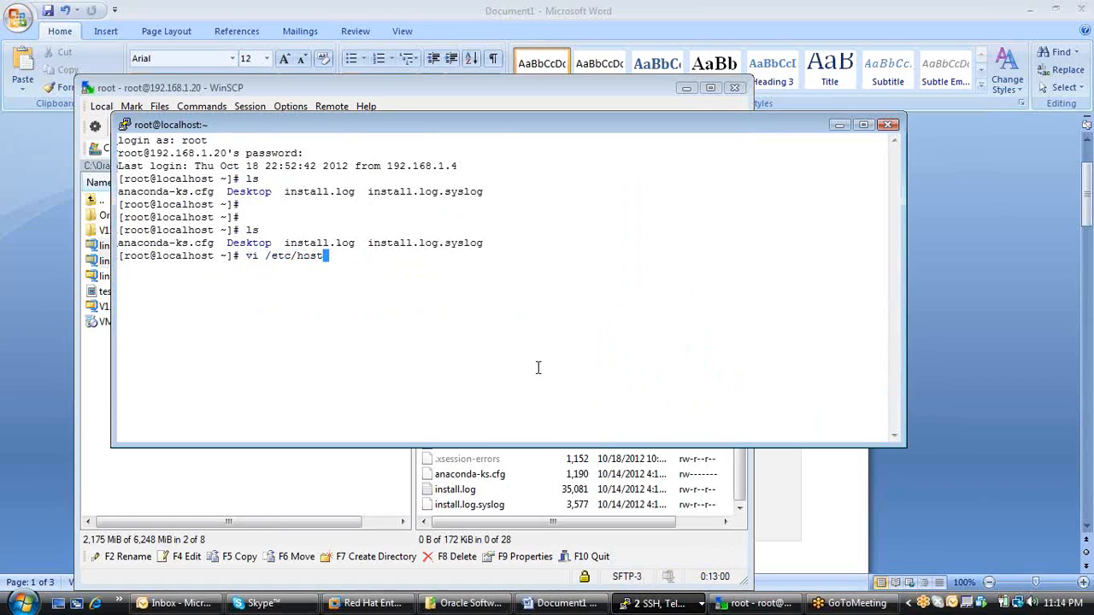
key(Tab)
key(Tab)
text(s)
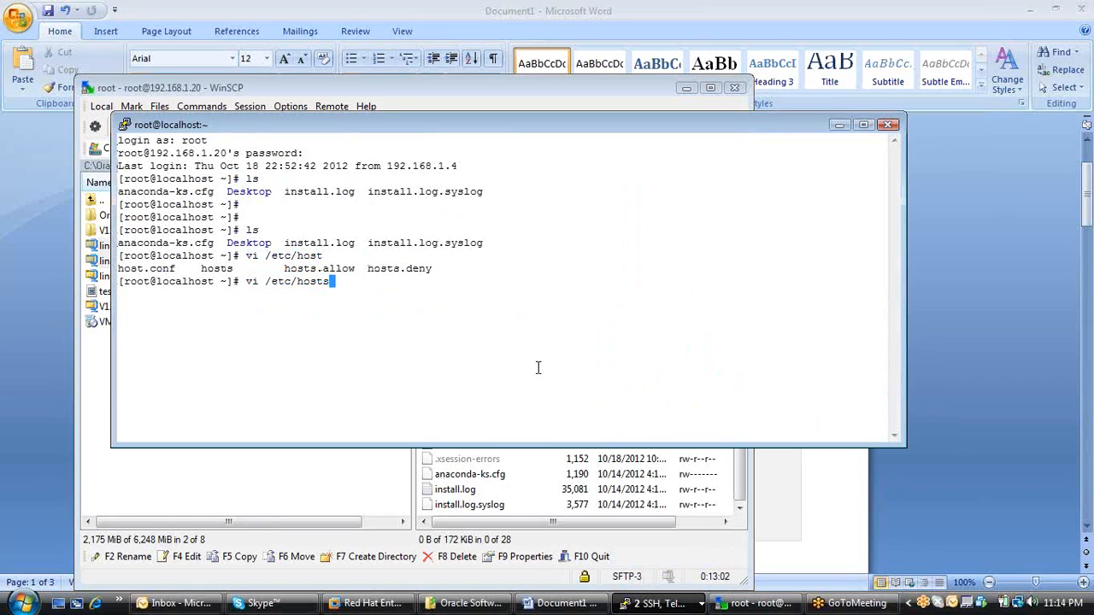
key(Return)
Start editing the neemo-dba.com line in the hosts file and set its IP address to 192.168.1.20.
key(Down)
key(Down)
key(Down)
key(Down)
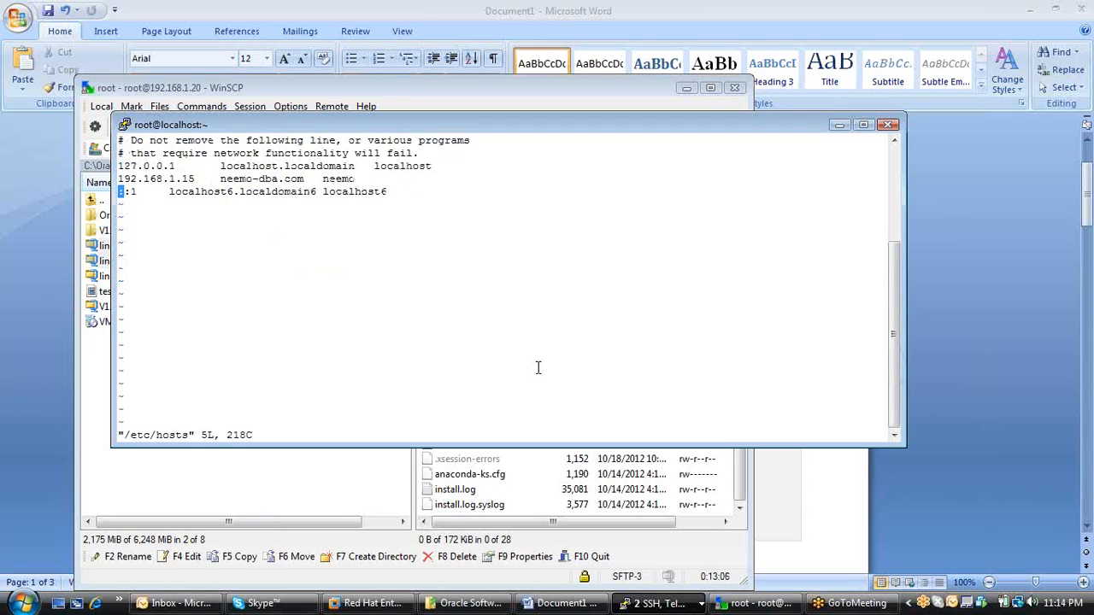
key(Up)
key(Up)
key(Down)
key(Right)
key(Right)
key(Right)
key(Right)
key(Right)
key(Right)
key(Right)
key(Right)
key(Right)
key(Right)
key(Right)
key(Right)
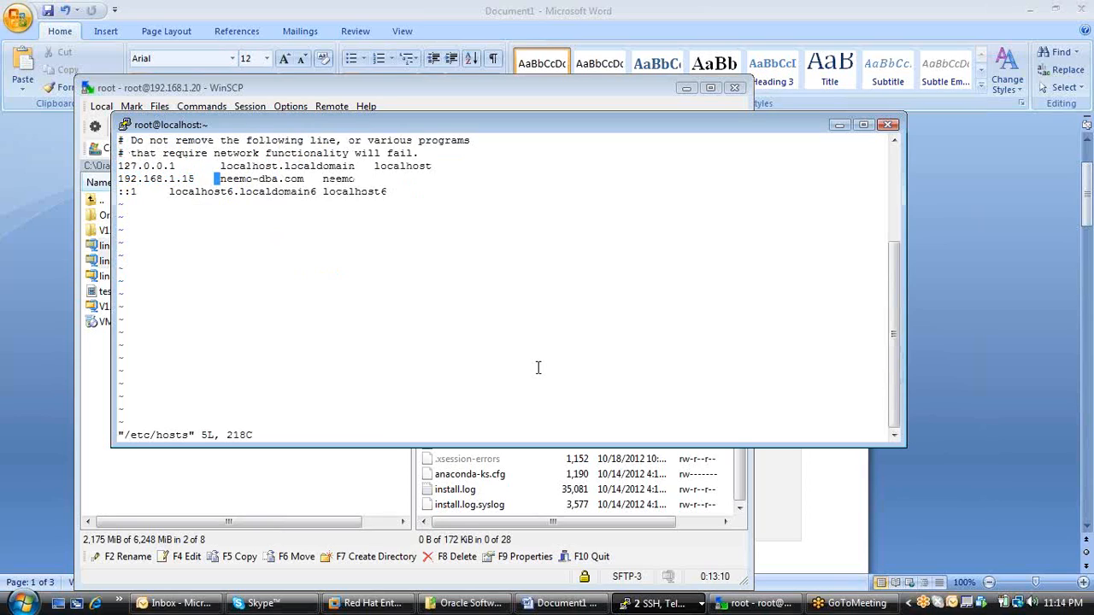
key(i)
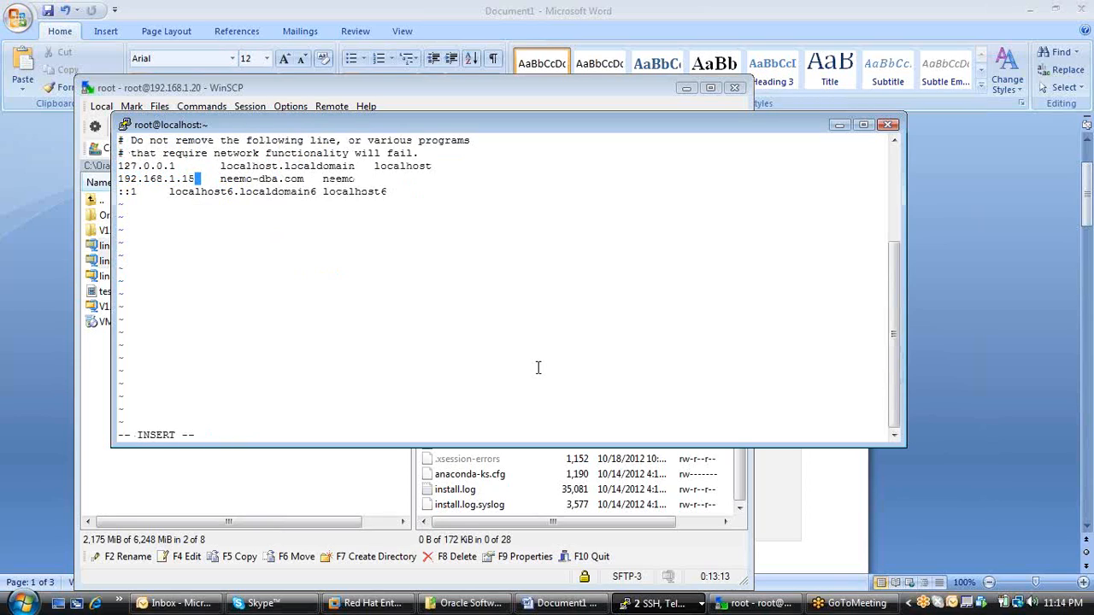
key(Left)
key(Delete)
key(BackSpace)
text(20)
Replace the domain name on the 192.168.1.20 line with neemotech.com.
key(Right)
key(Right)
key(Right)
key(Right)
key(Right)
key(Right)
key(Right)
key(Right)
key(Right)
key(Right)
key(Right)
key(Right)
key(Right)
key(Right)
key(BackSpace)
key(BackSpace)
key(BackSpace)
key(BackSpace)
key(BackSpace)
key(BackSpace)
key(BackSpace)
key(BackSpace)
key(BackSpace)
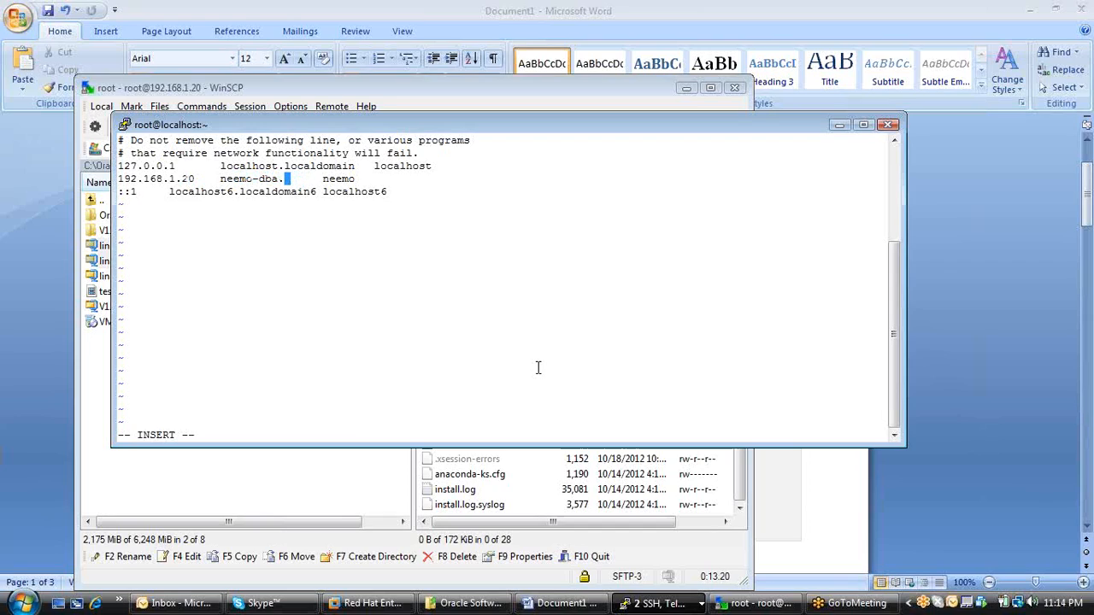
key(BackSpace)
key(BackSpace)
key(BackSpace)
key(BackSpace)
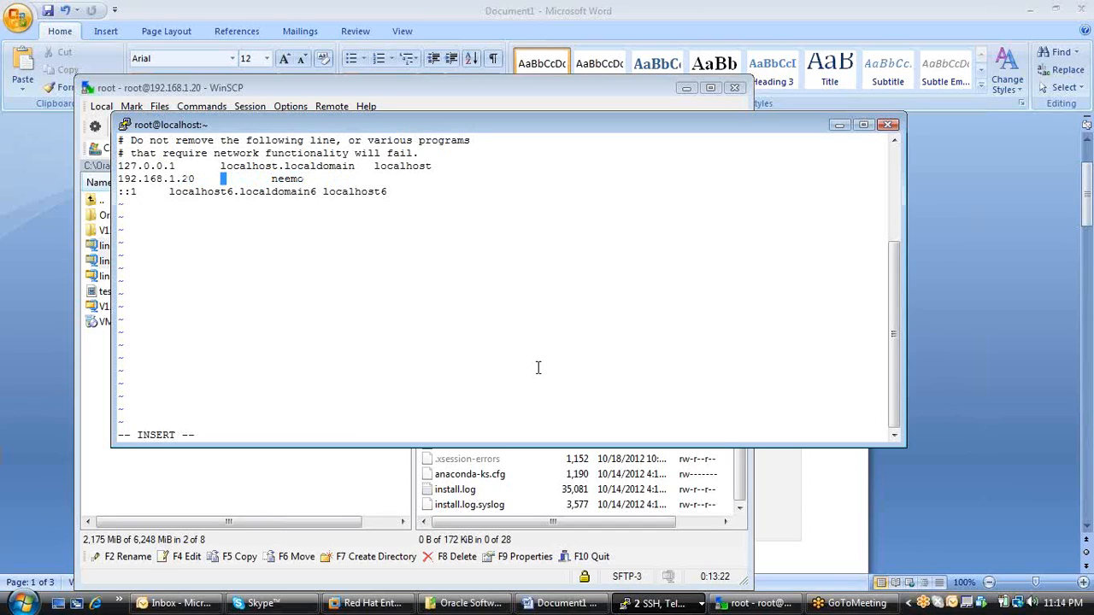
text(neemot)
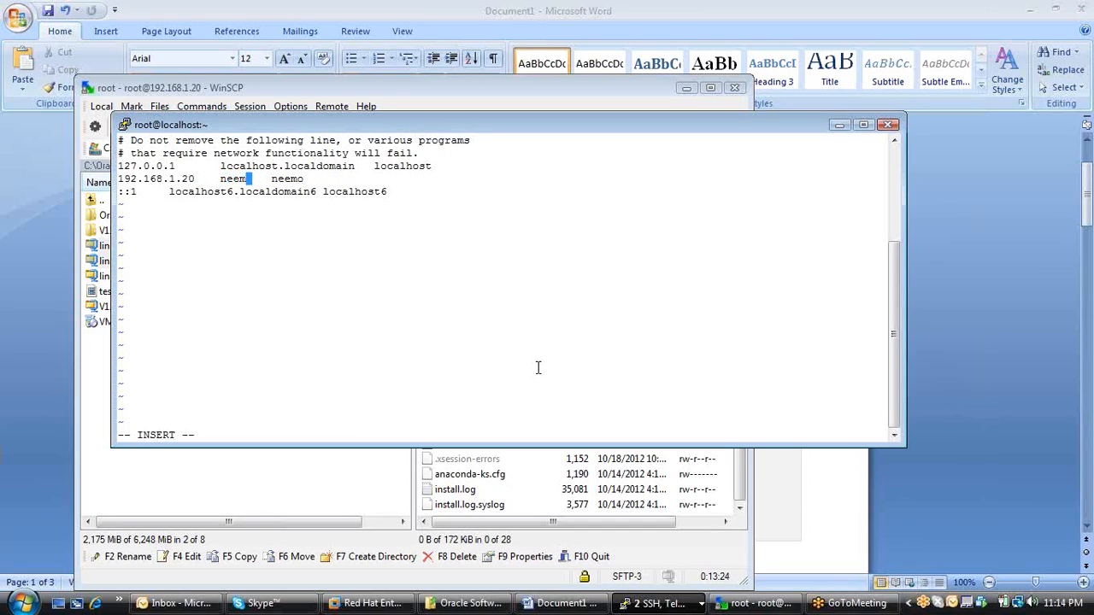
text(ech   )
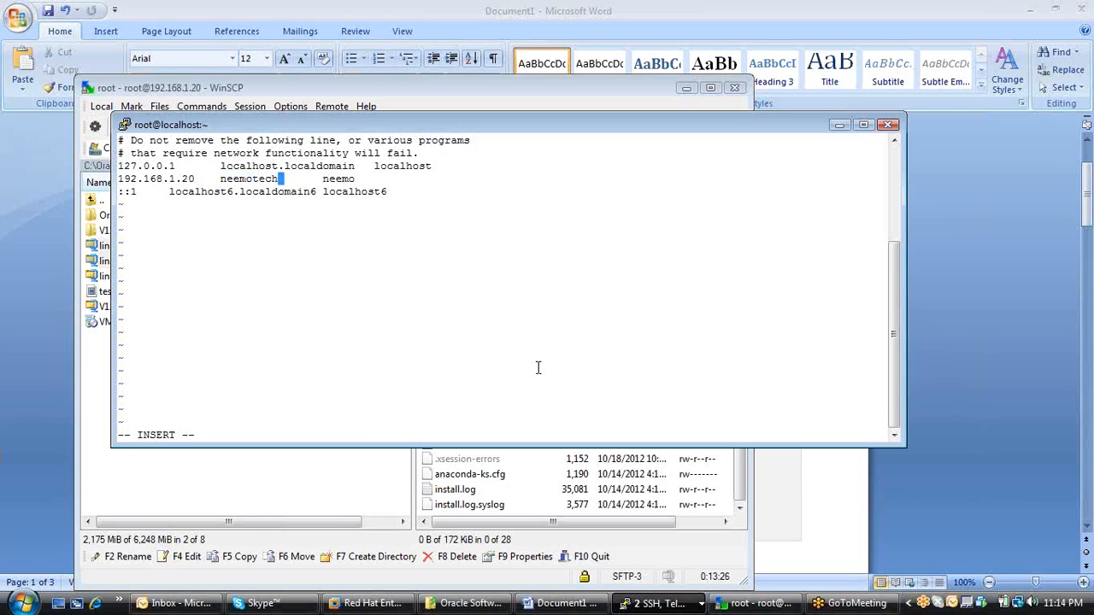
text(.com)
Align the alias with the localhost column and extend it to neemotech, checking the host entries in the Word document.
key(Right)
key(Tab)
key(Right)
key(Right)
key(Right)
key(Right)
key(Right)
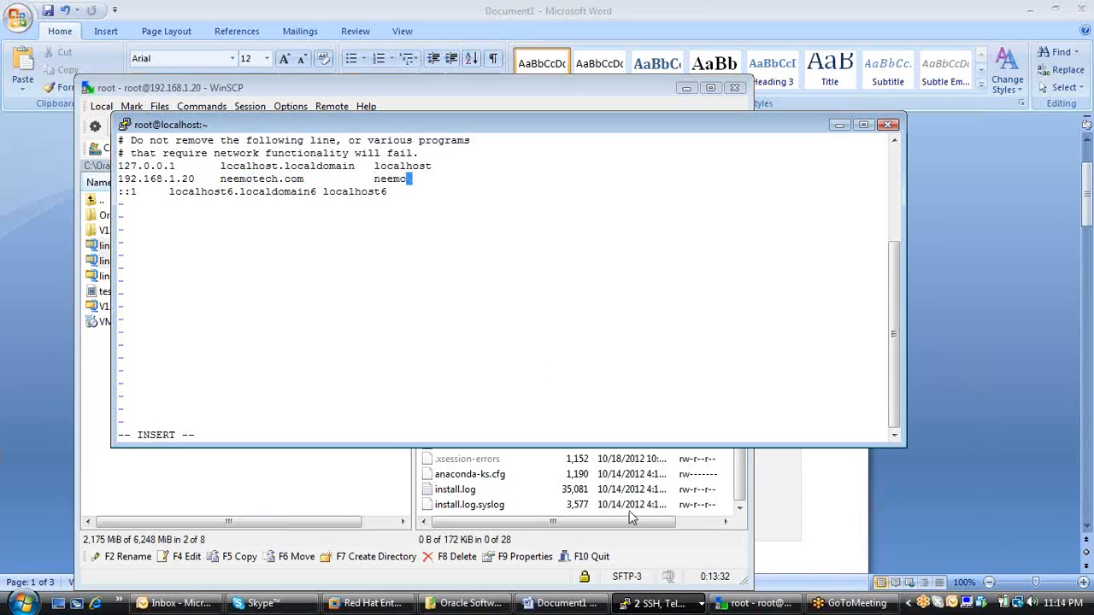
click(585, 607)
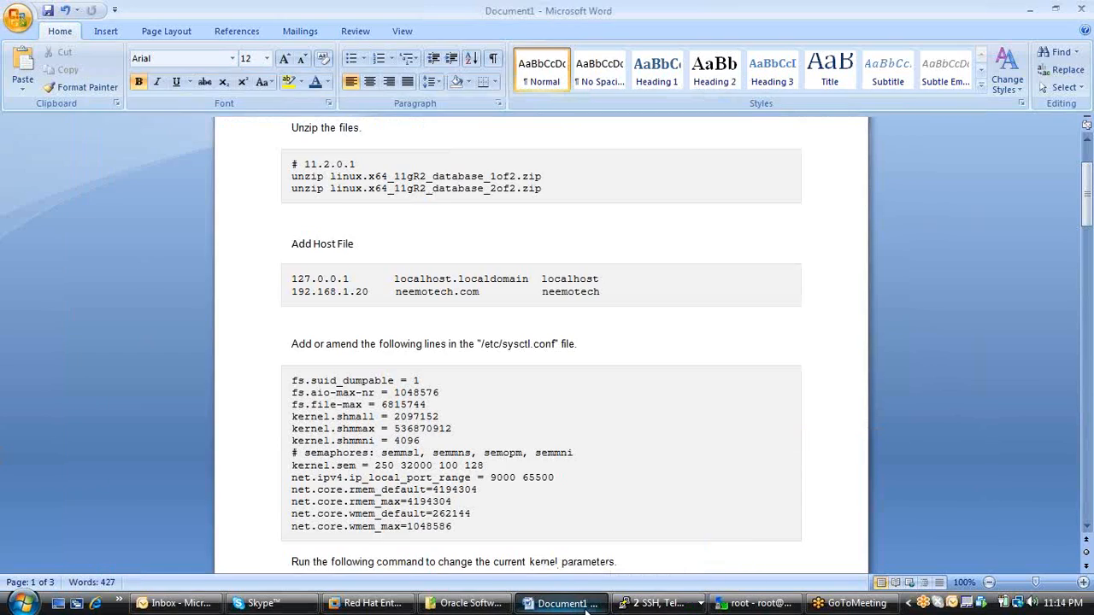
middle_click(726, 370)
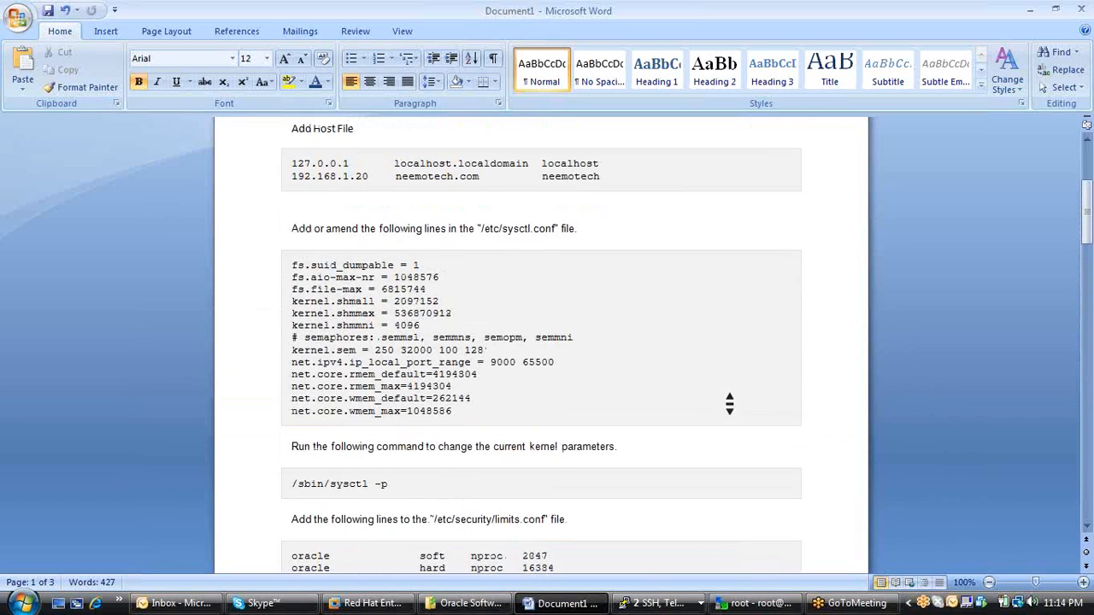
scroll(728, 403, up, 3)
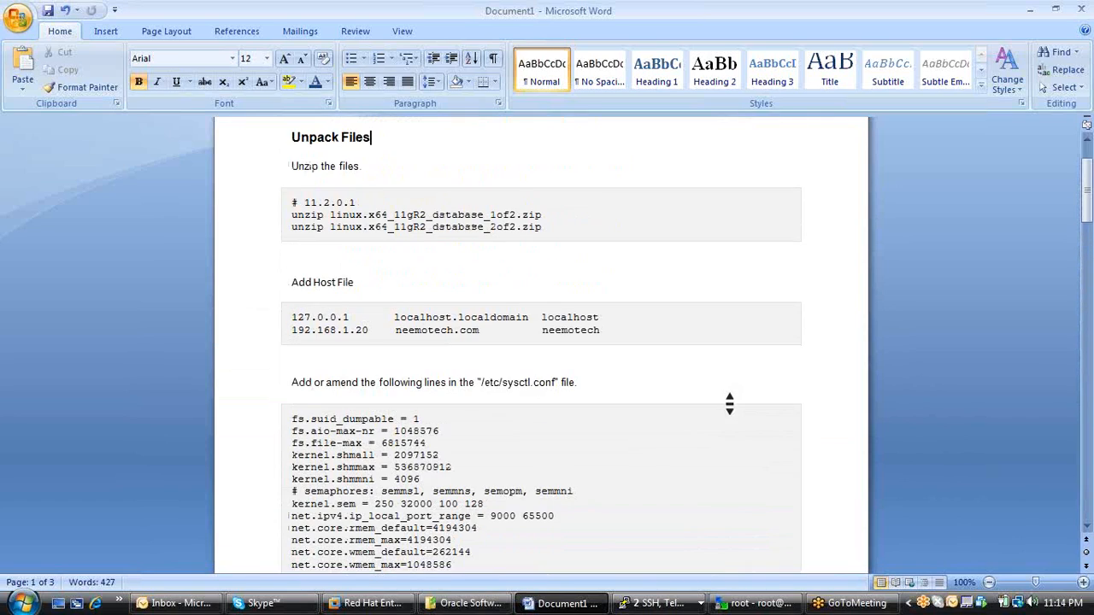
click(1030, 9)
text(tech)
Save the edited hosts file and quit vi.
key(Escape)
text(:wq)
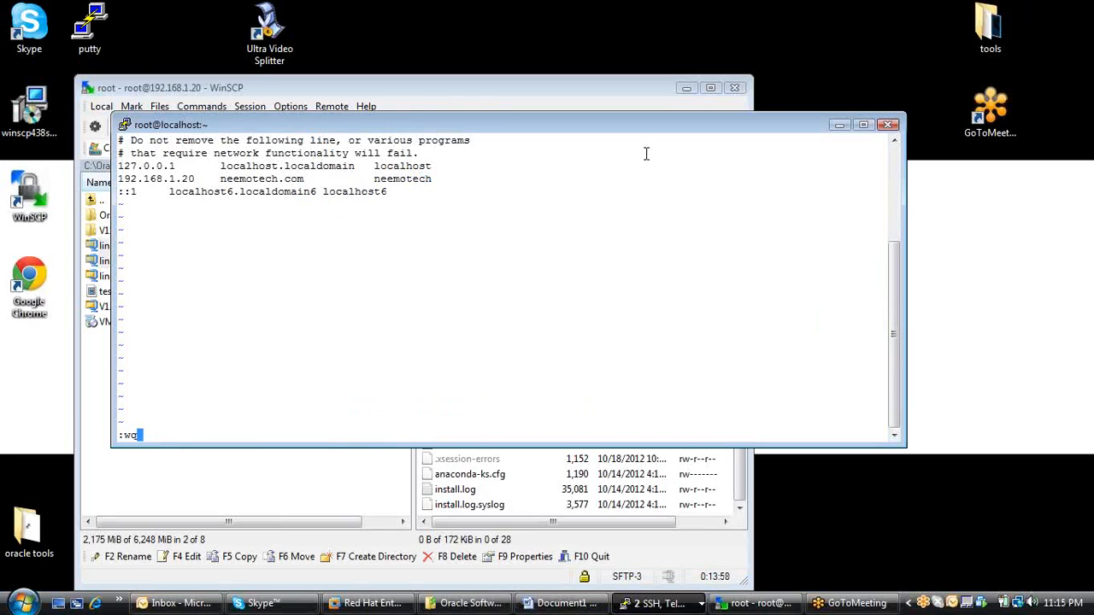
key(Return)
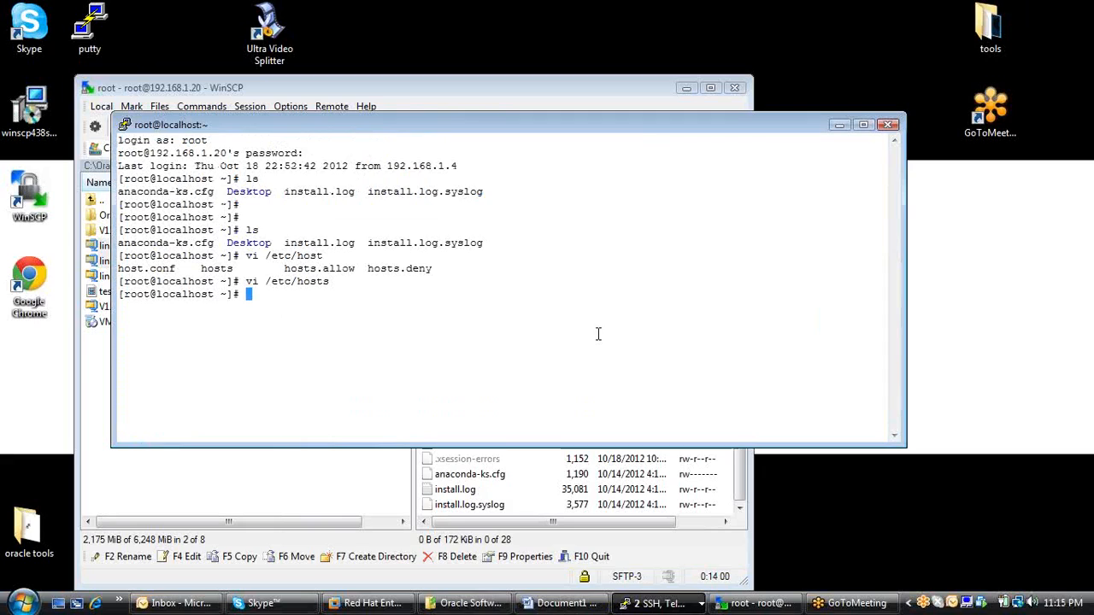
Review the sysctl.conf section of the Word document, close the black-background PuTTY session and return to the remaining root terminal.
click(560, 603)
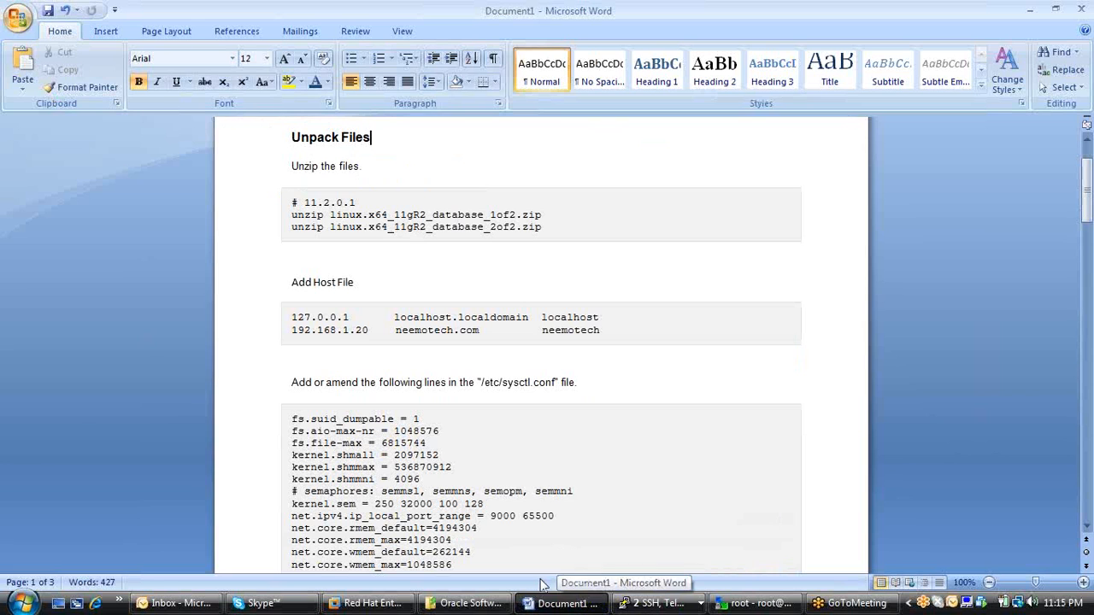
scroll(727, 369, down, 1)
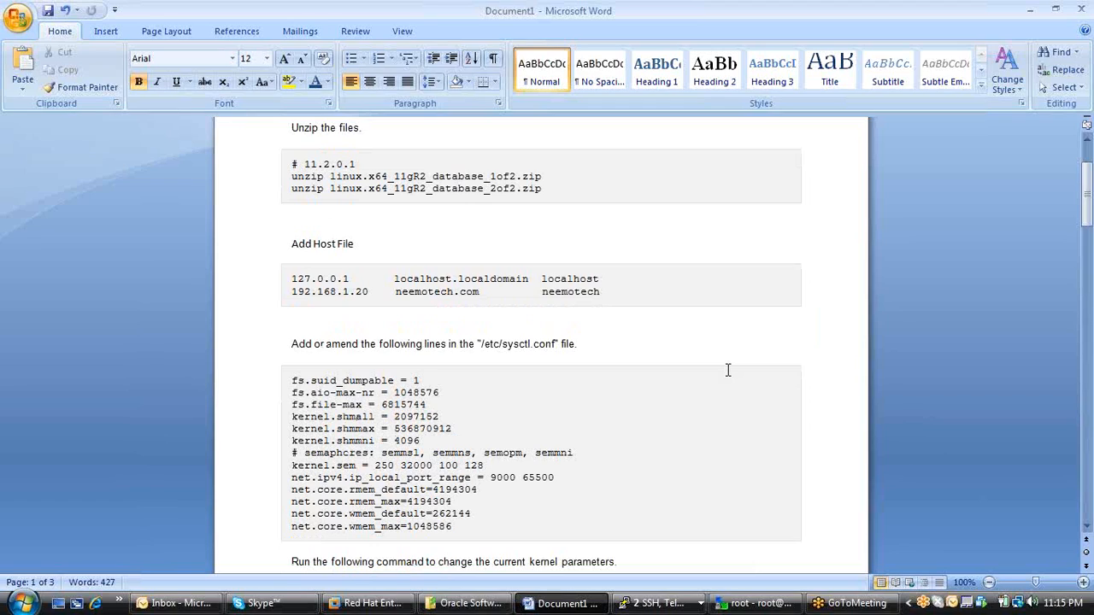
scroll(727, 369, down, 2)
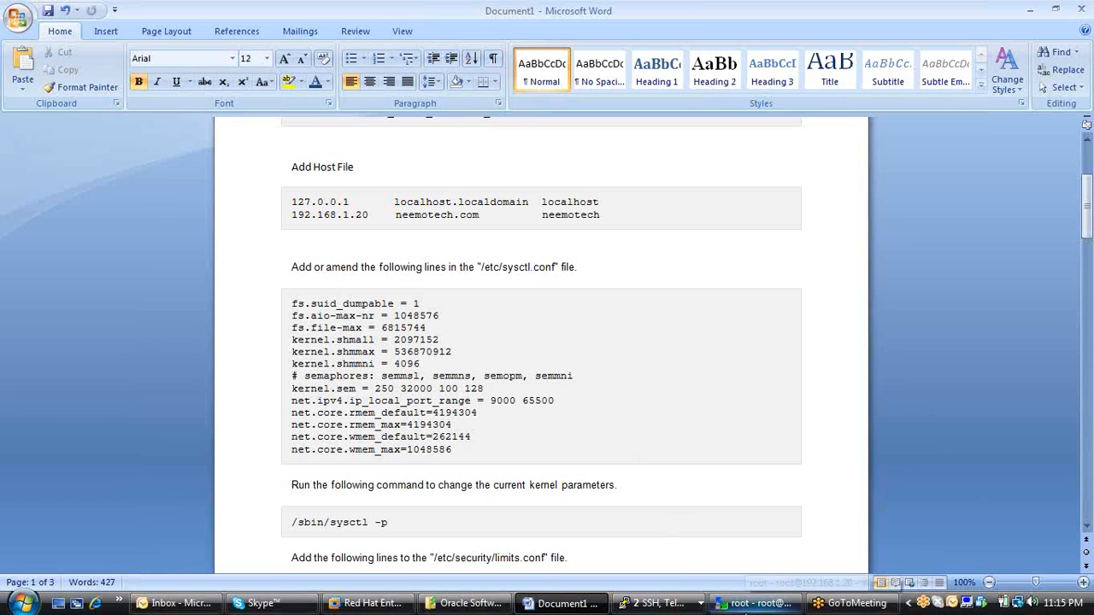
click(671, 604)
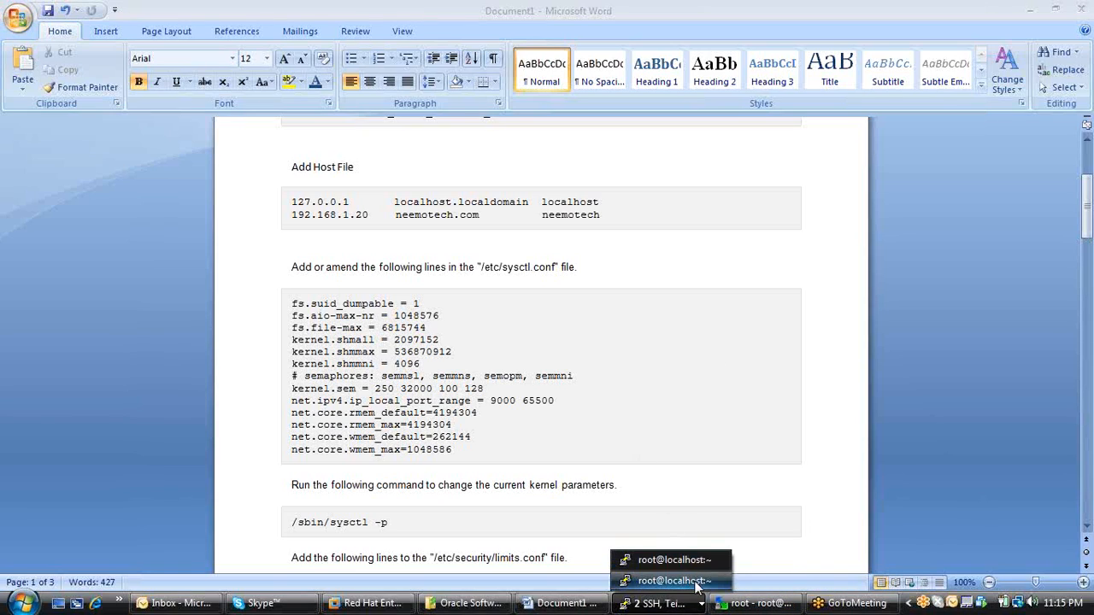
click(684, 581)
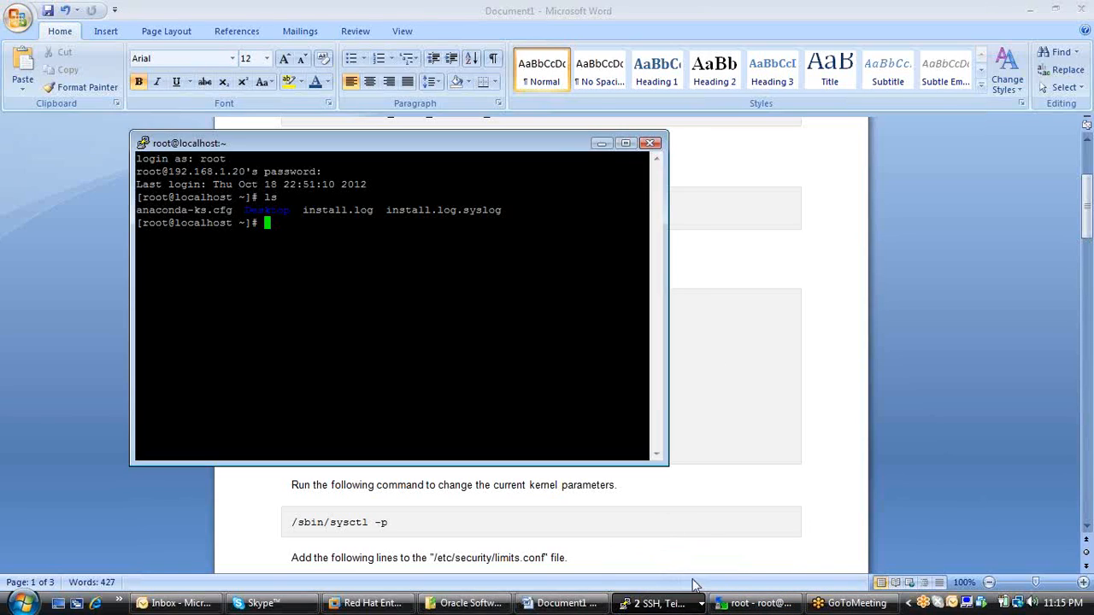
click(651, 142)
click(563, 354)
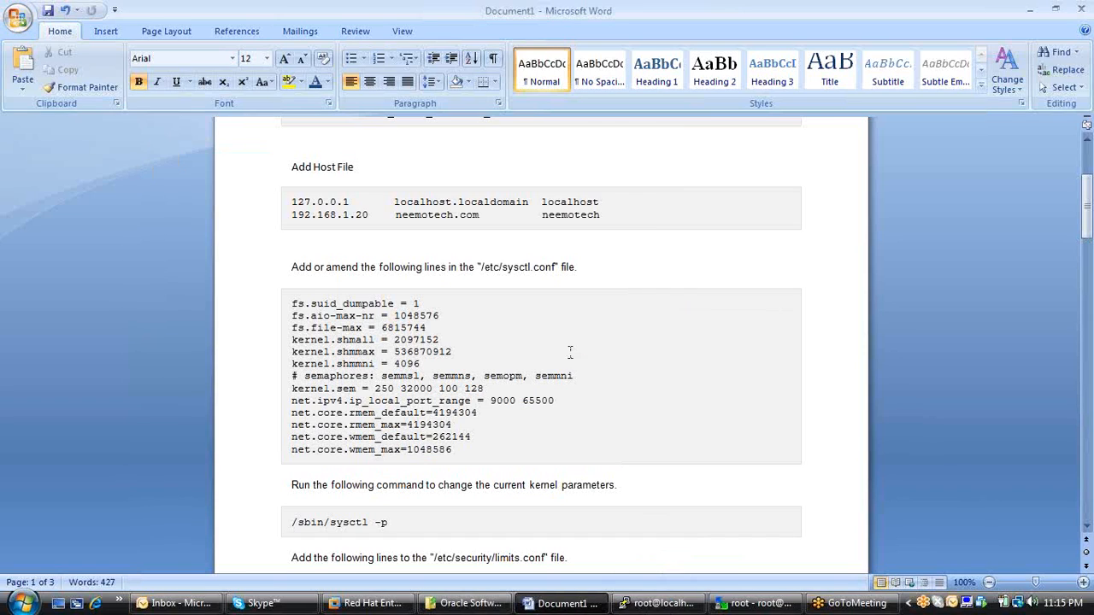
click(665, 604)
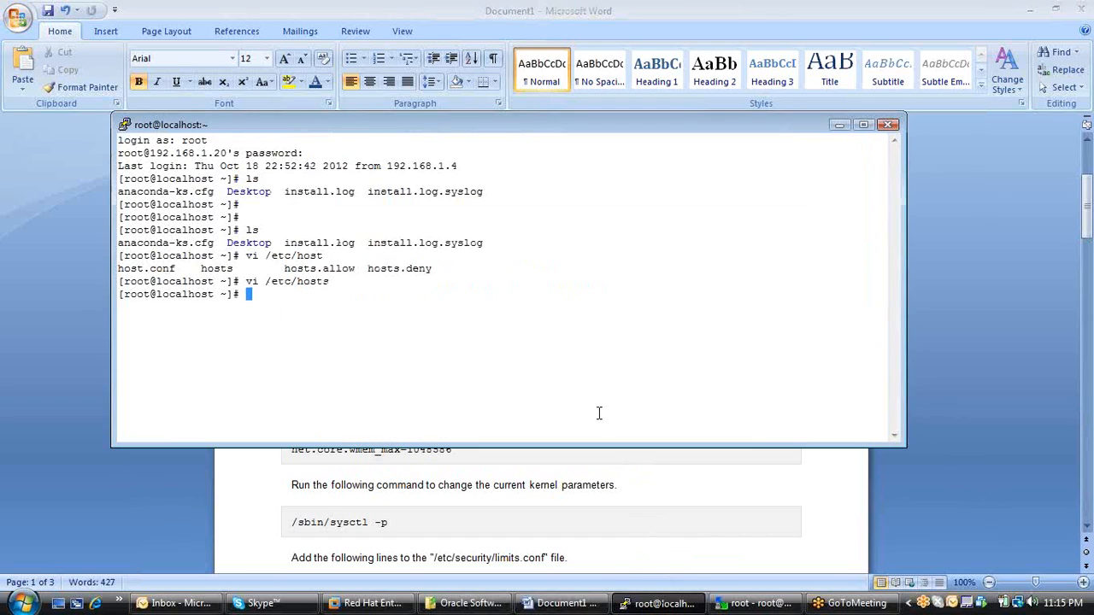
text(vi /sbin/sys)
key(Tab)
key(Tab)
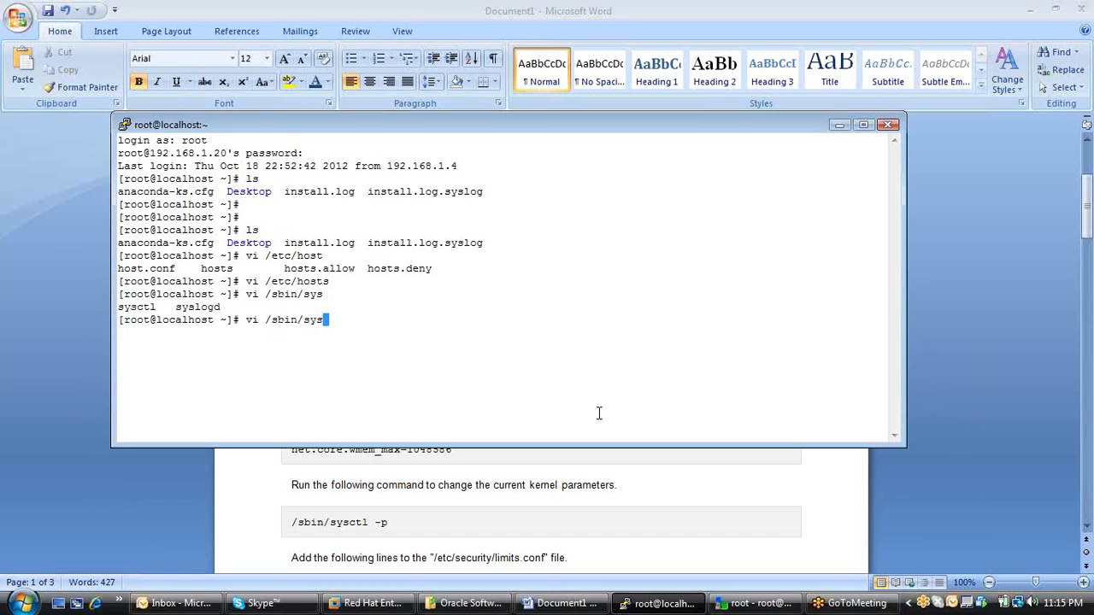
text(ct)
key(Tab)
key(Return)
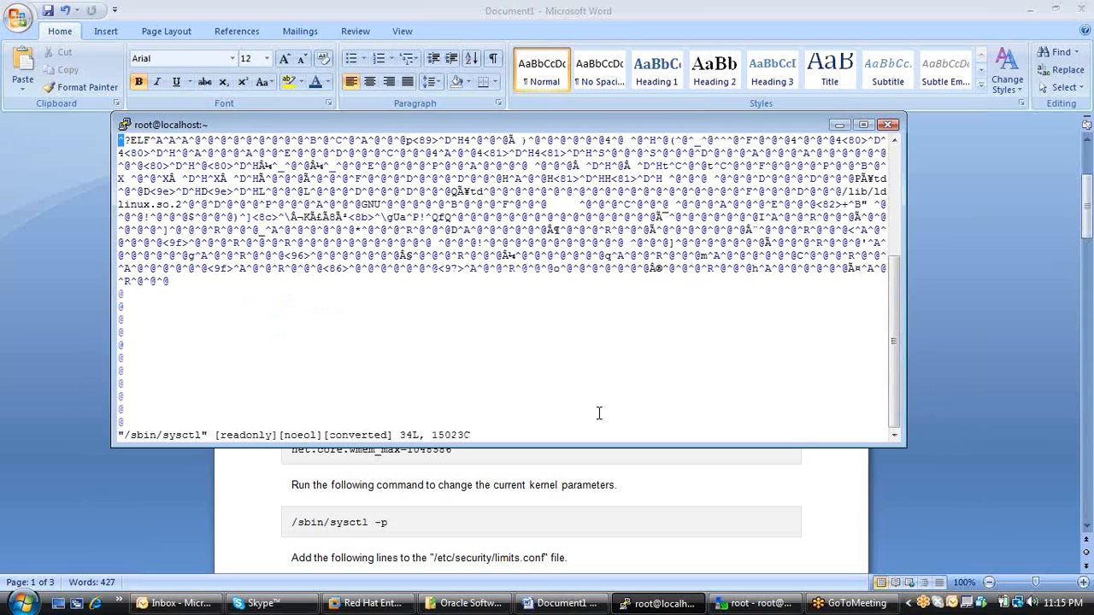
text(:wq)
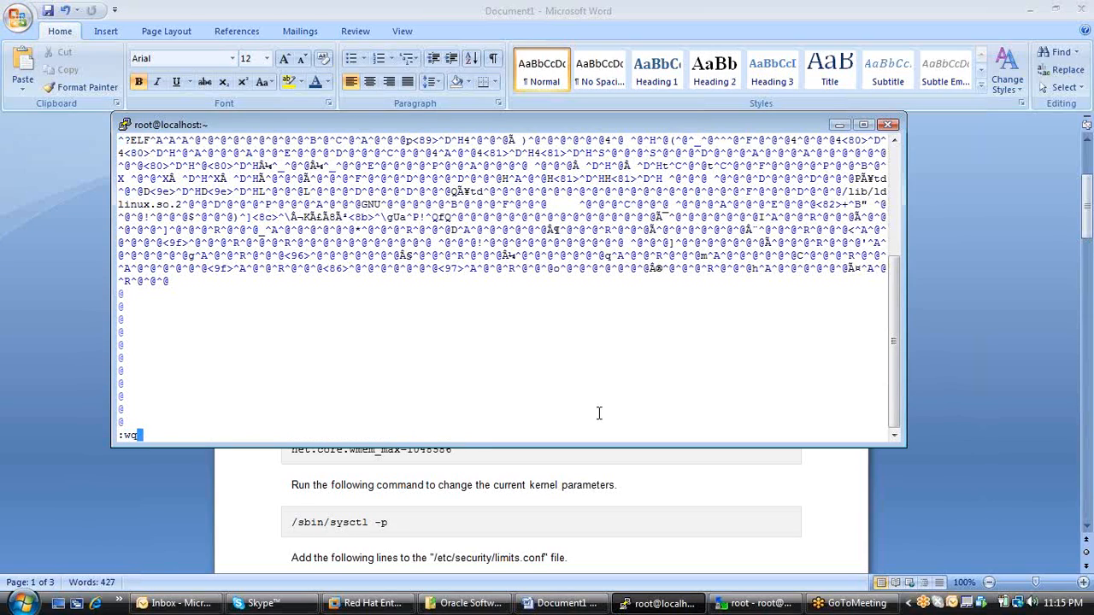
key(Return)
text(:q!)
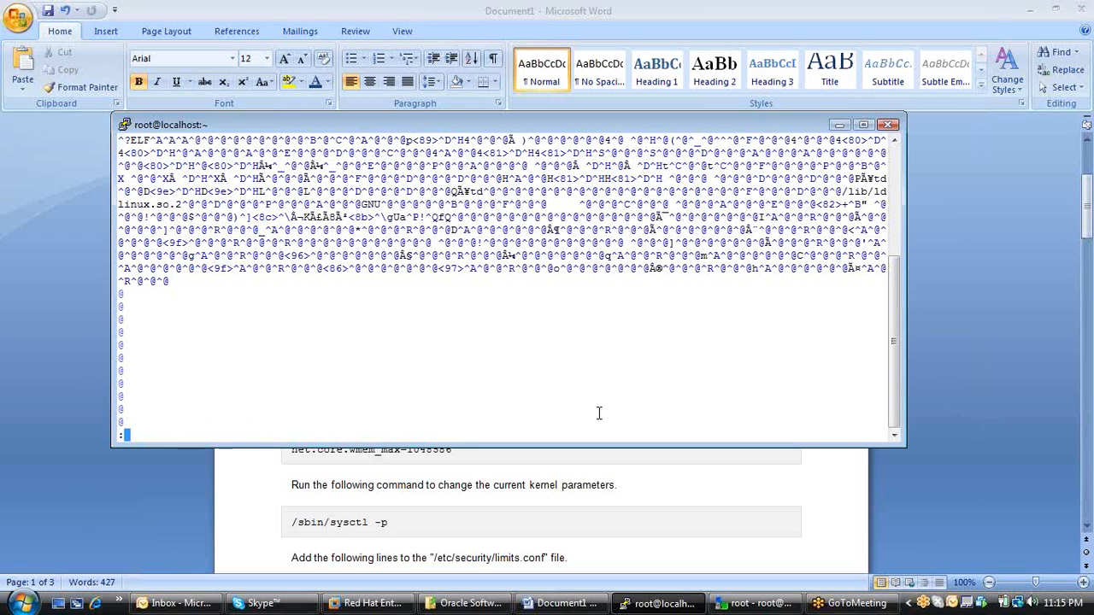
key(Return)
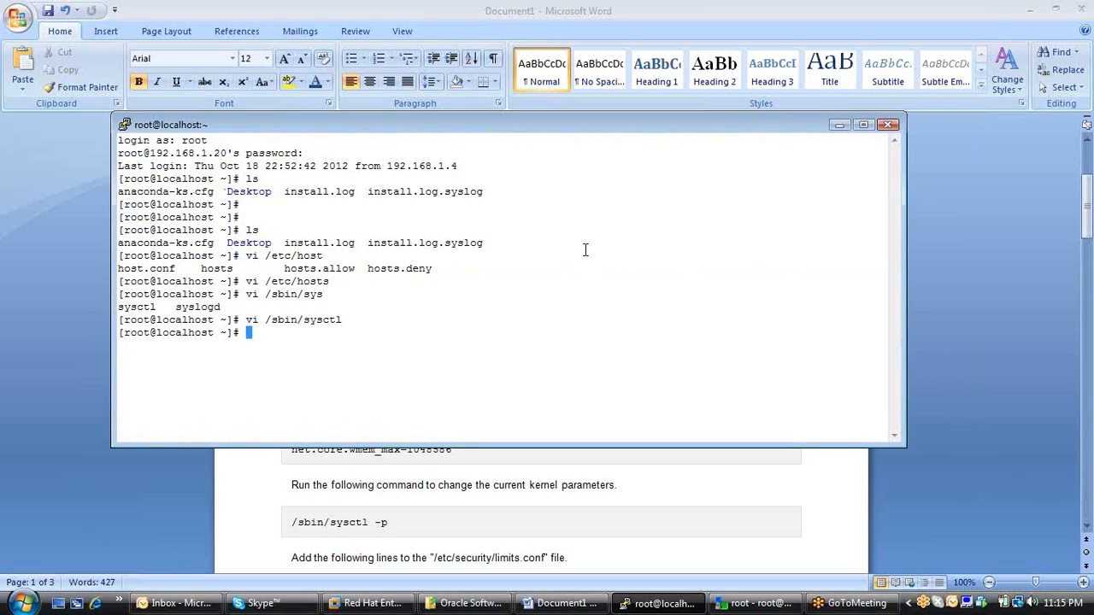
Open /etc/sysctl.conf in vi, moving the terminal window aside.
double_click(527, 137)
drag(540, 129, 572, 132)
text(vi )
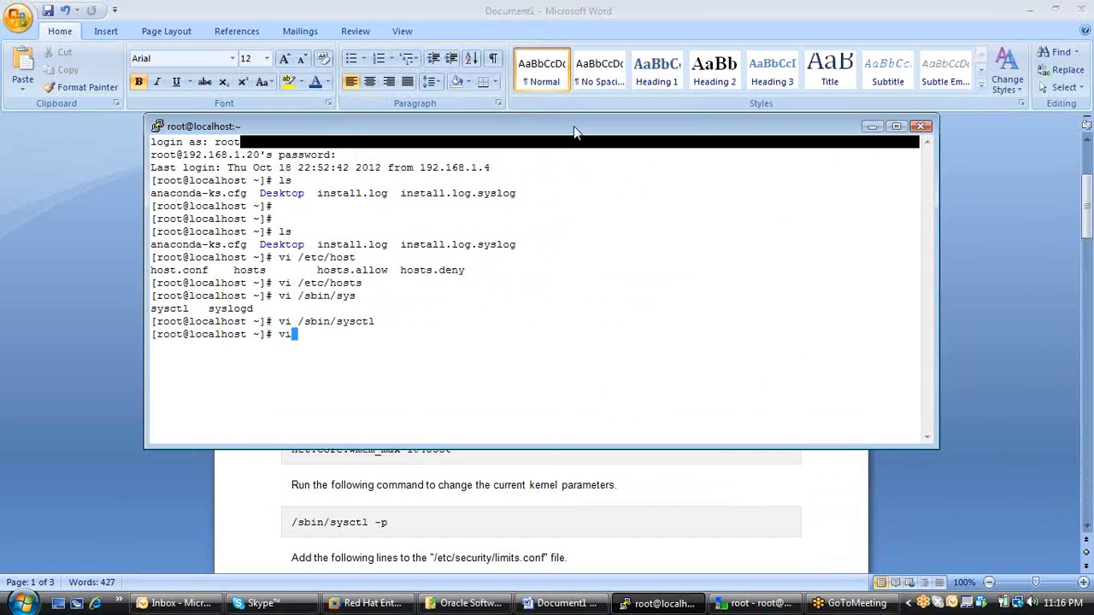
text(/etc/)
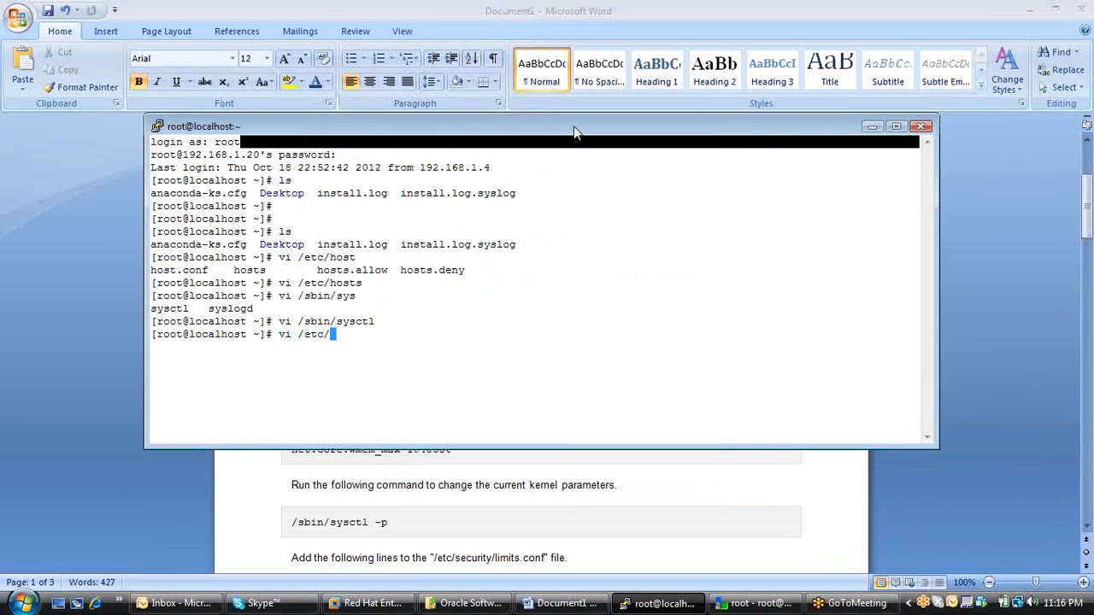
drag(576, 133, 632, 144)
text(sysct)
key(Tab)
key(Return)
Enter insert mode and add blank space for new parameters after the kernel.shmall line at the end of sysctl.conf.
key(Down)
key(Down)
key(Down)
key(Down)
key(Down)
key(Down)
key(Down)
key(Down)
key(Down)
key(Down)
key(Down)
key(Down)
key(Down)
key(Down)
key(Down)
key(Down)
key(Down)
key(Down)
key(Down)
key(Down)
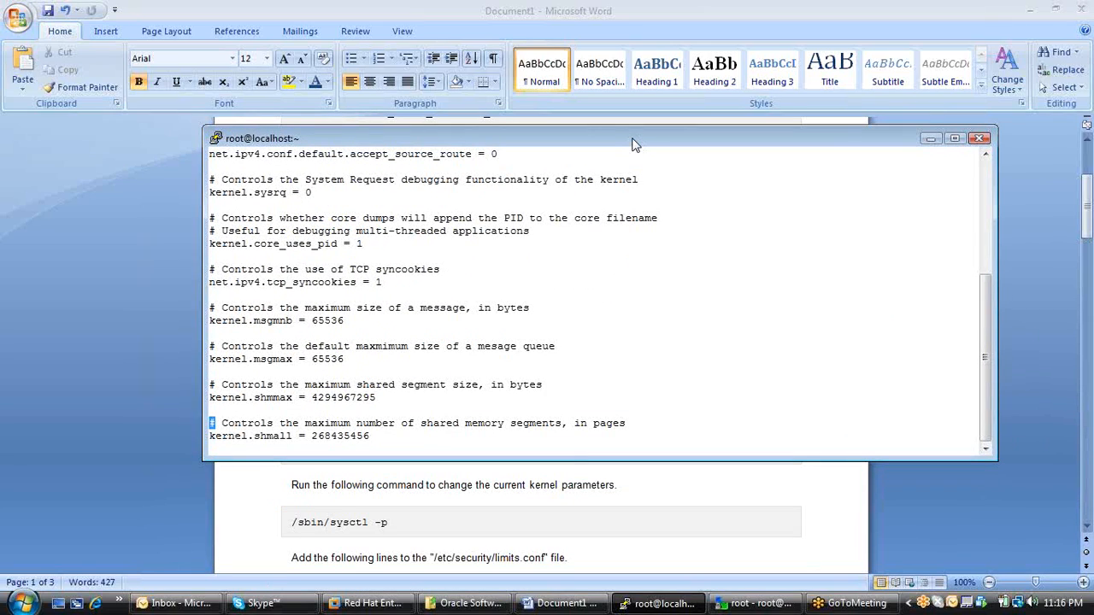
key(i)
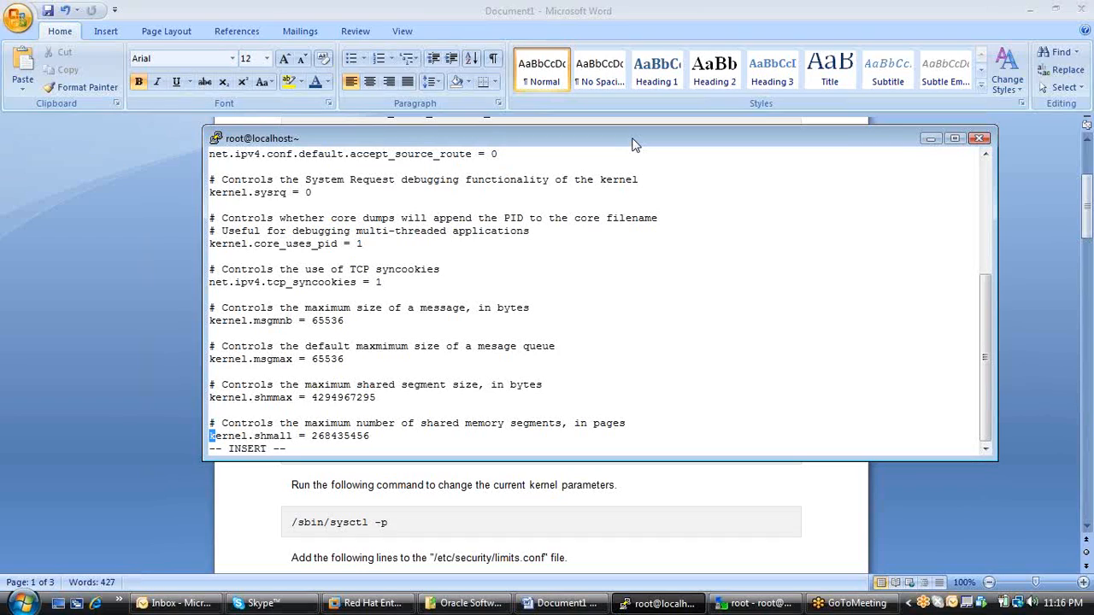
key(End)
key(Return)
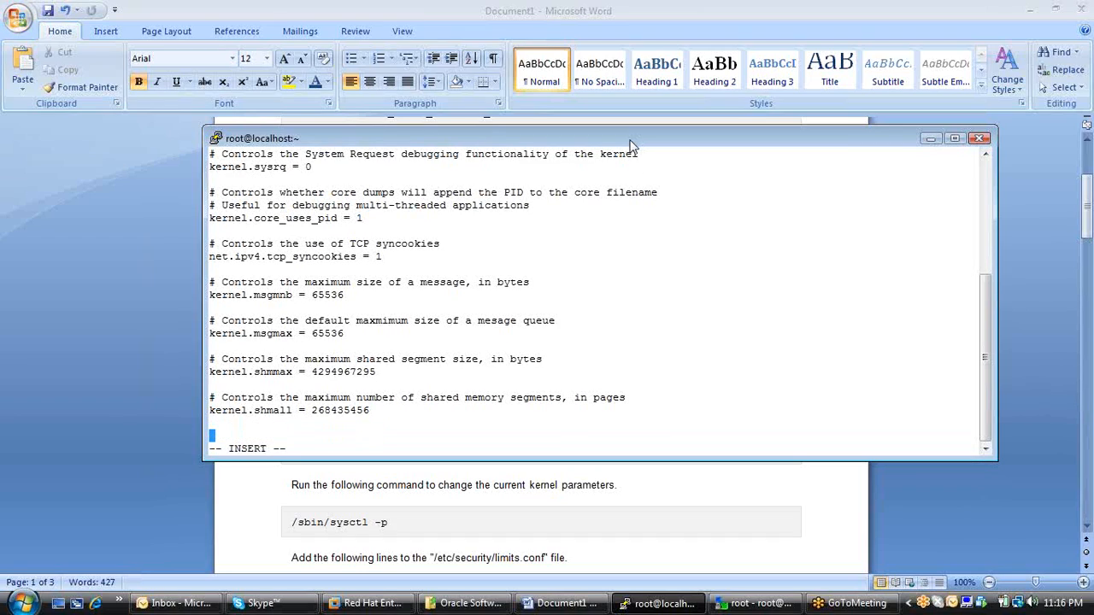
Copy the kernel parameter lines from fs.suid_dumpable to net.core.wmem_max in the Word document and return to the PuTTY terminal.
click(139, 409)
drag(473, 454, 286, 313)
key(super+c)
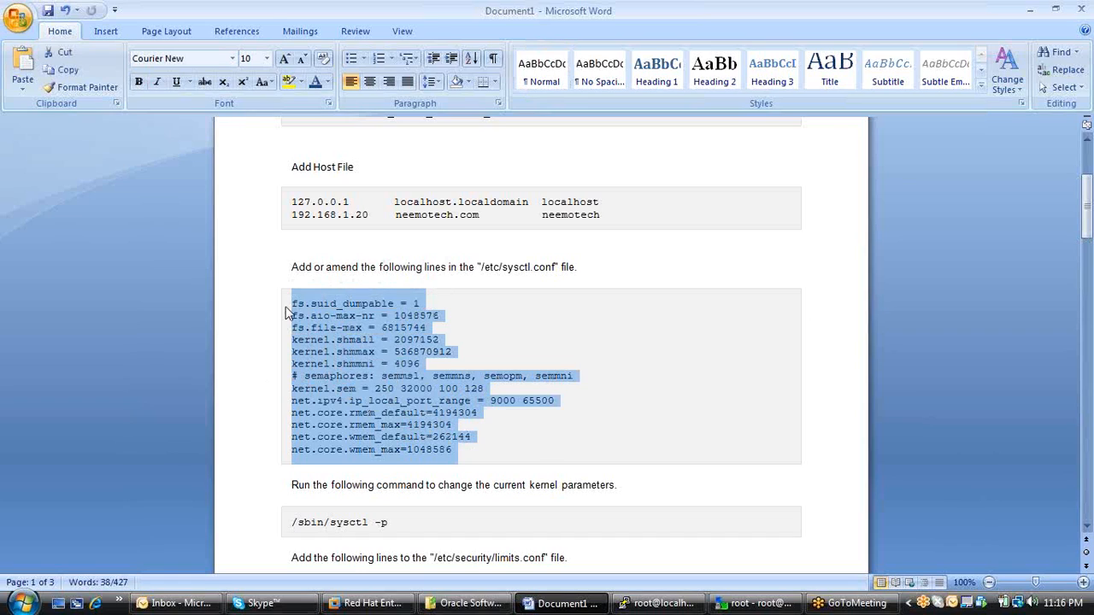
click(662, 605)
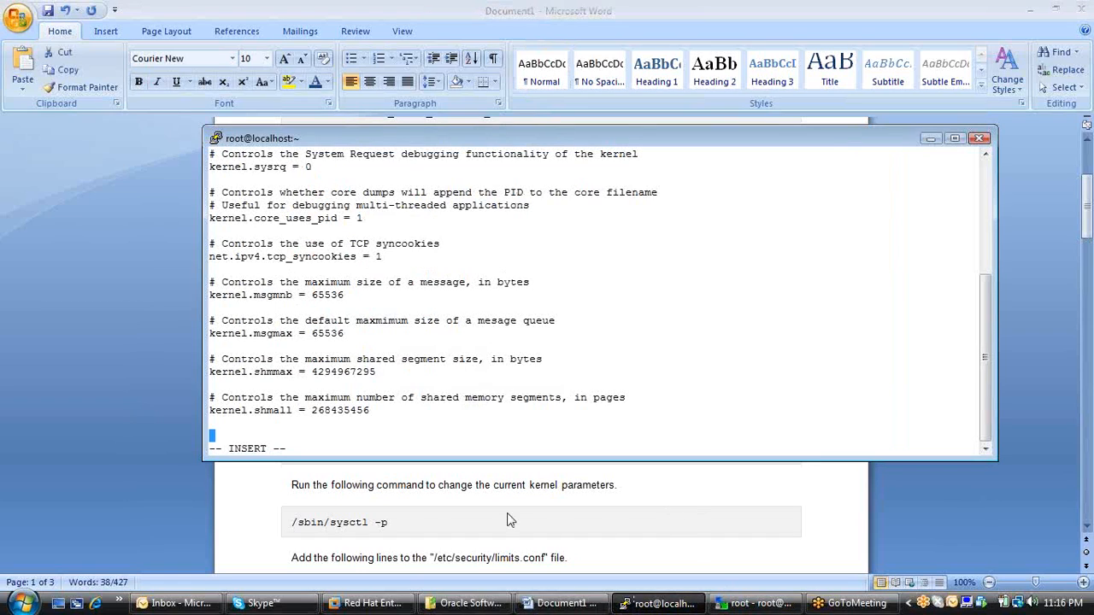
Paste the copied kernel parameters below the kernel.shmall line in sysctl.conf, then save the file and quit vi.
right_click(362, 434)
key(Escape)
text(:wq)
key(Return)
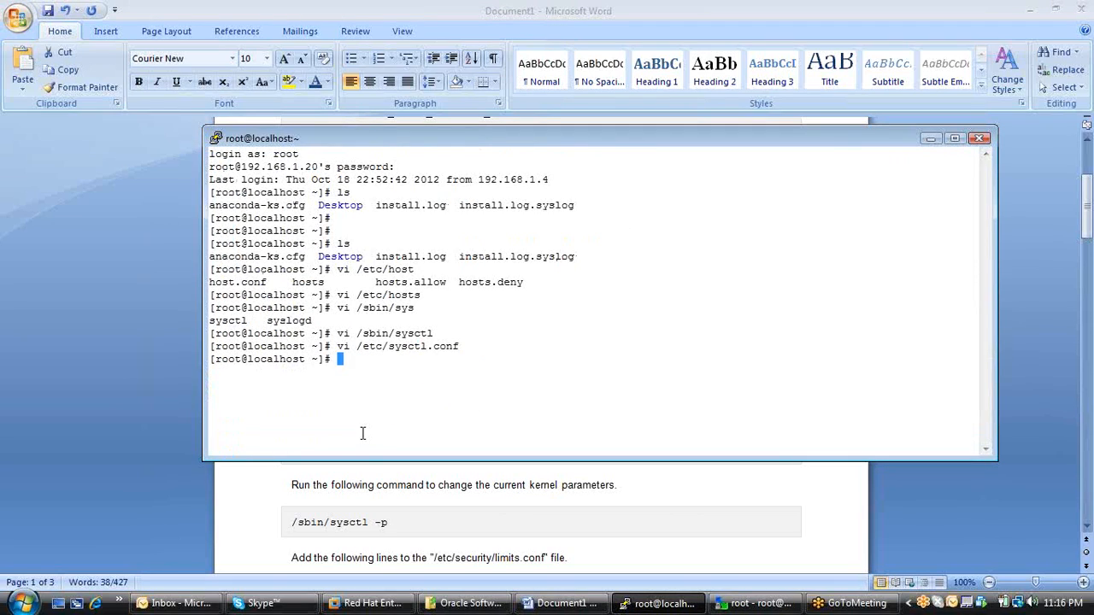
Apply the changed kernel parameters by running /sbin/sysctl -p.
text(/sbin/)
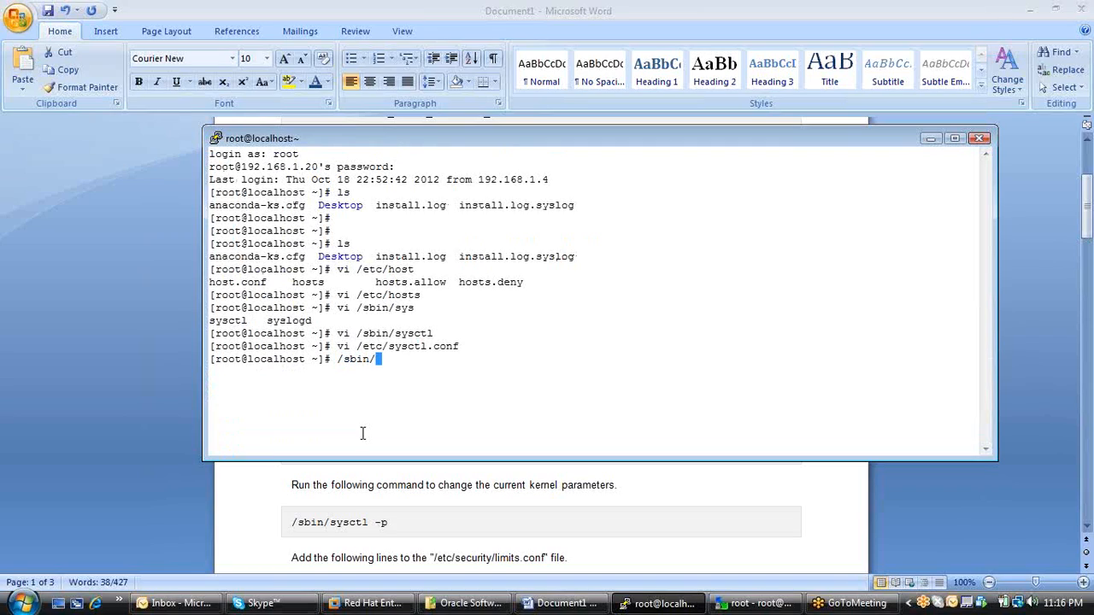
text(sys)
text(c)
key(Tab)
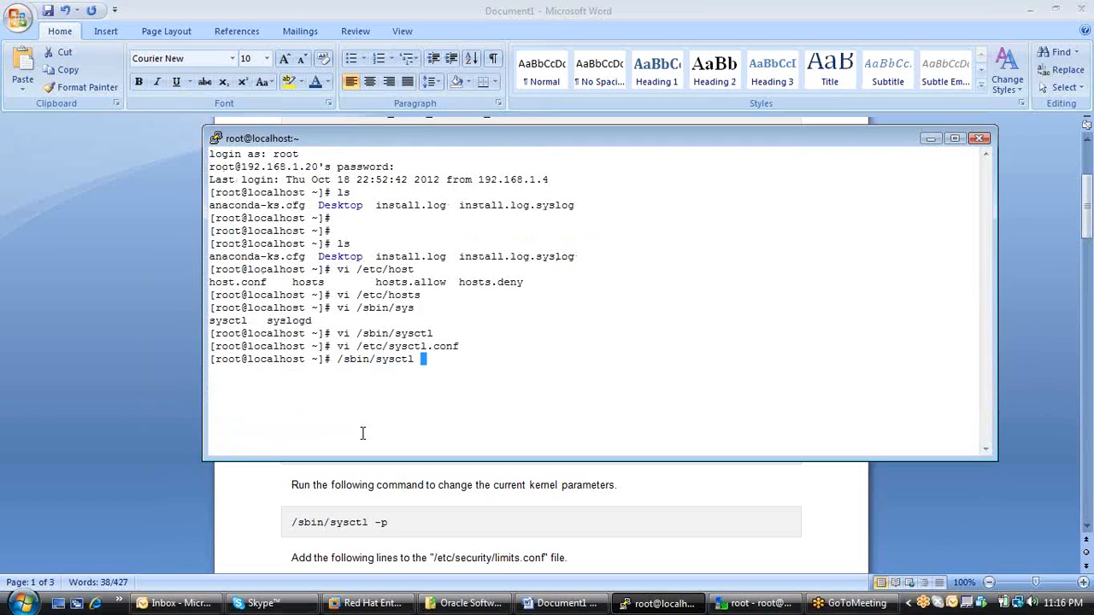
text(-p)
key(Return)
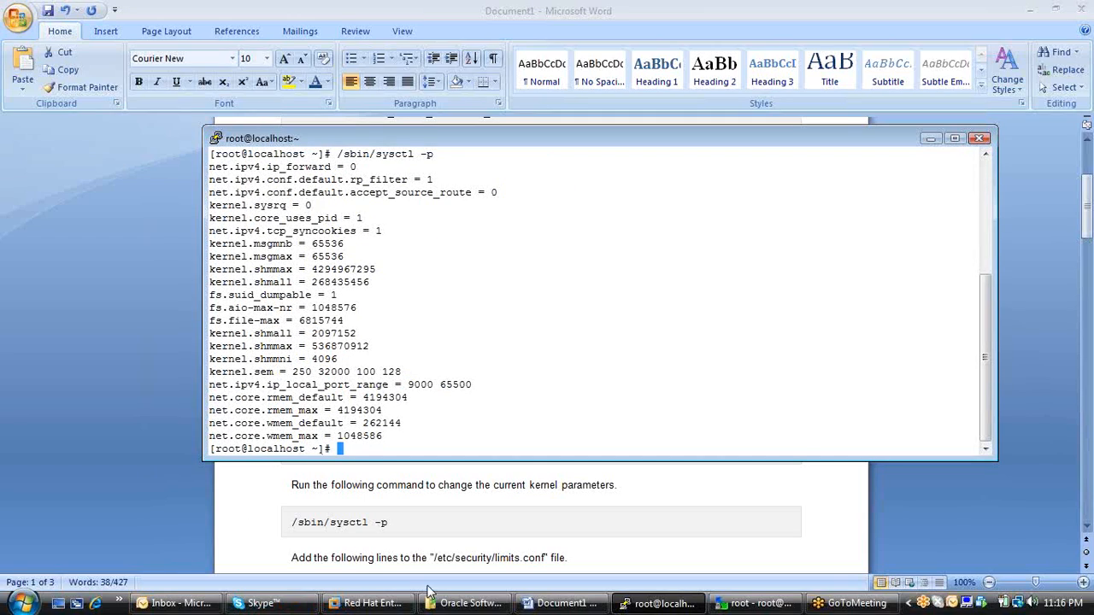
Check the limits.conf instructions in the Word document and open /etc/security/limits.conf in vi in the PuTTY terminal.
click(429, 539)
scroll(598, 527, down, 3)
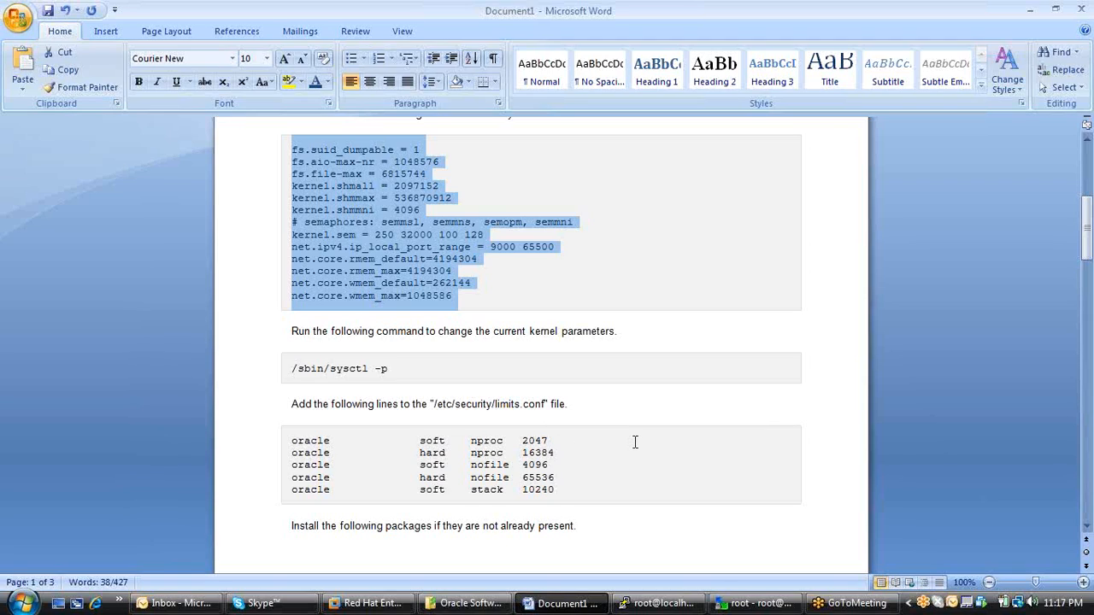
scroll(699, 430, down, 2)
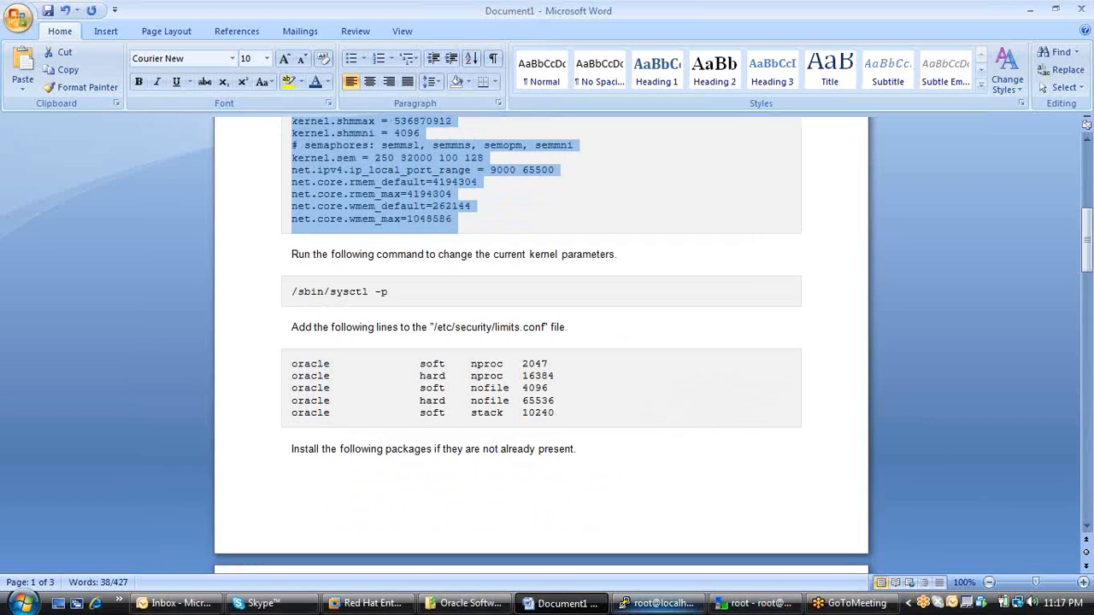
click(658, 603)
text(vi)
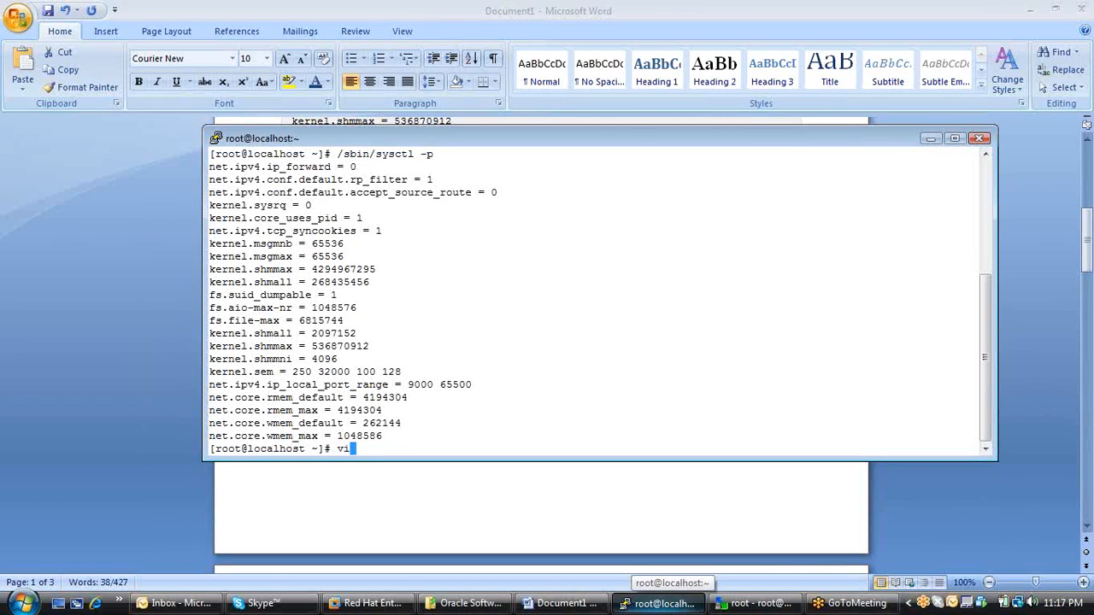
text( /etc/se)
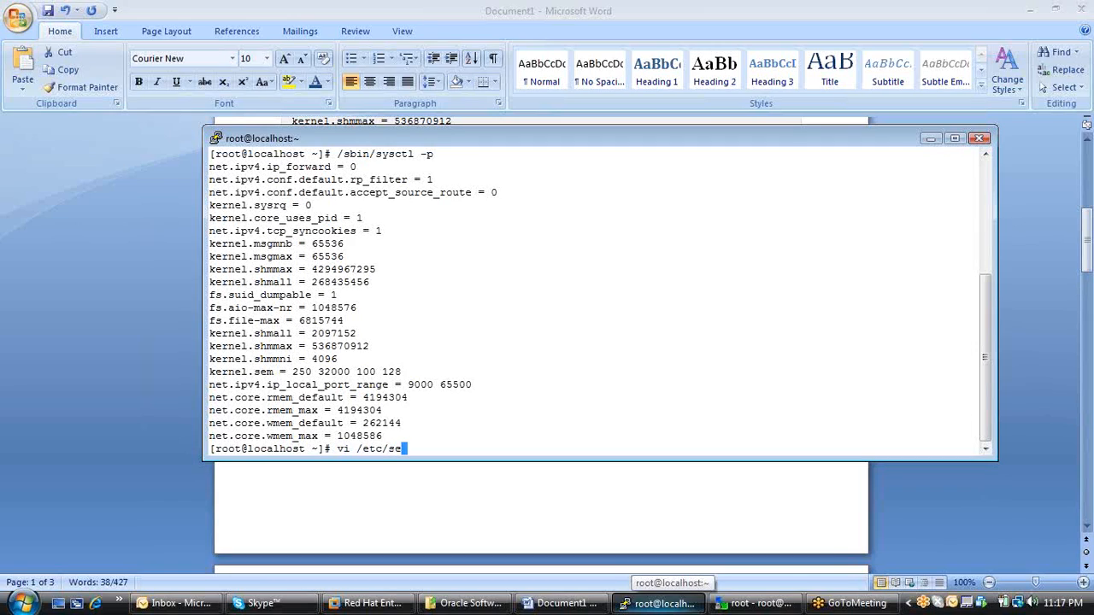
key(Tab)
key(Tab)
text(cur)
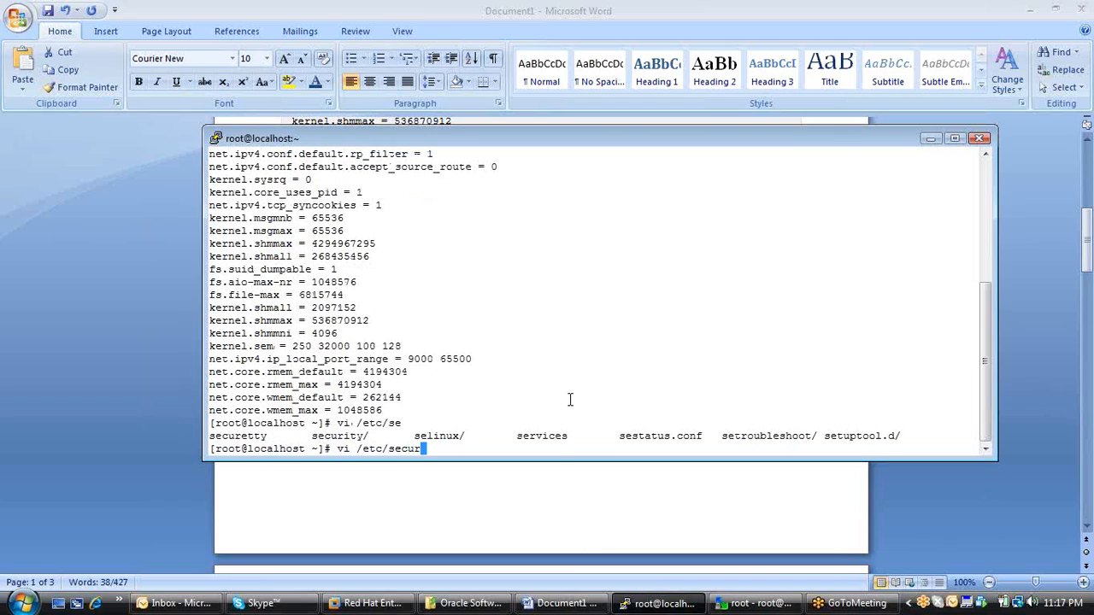
drag(510, 146, 521, 193)
text(ity/limits.)
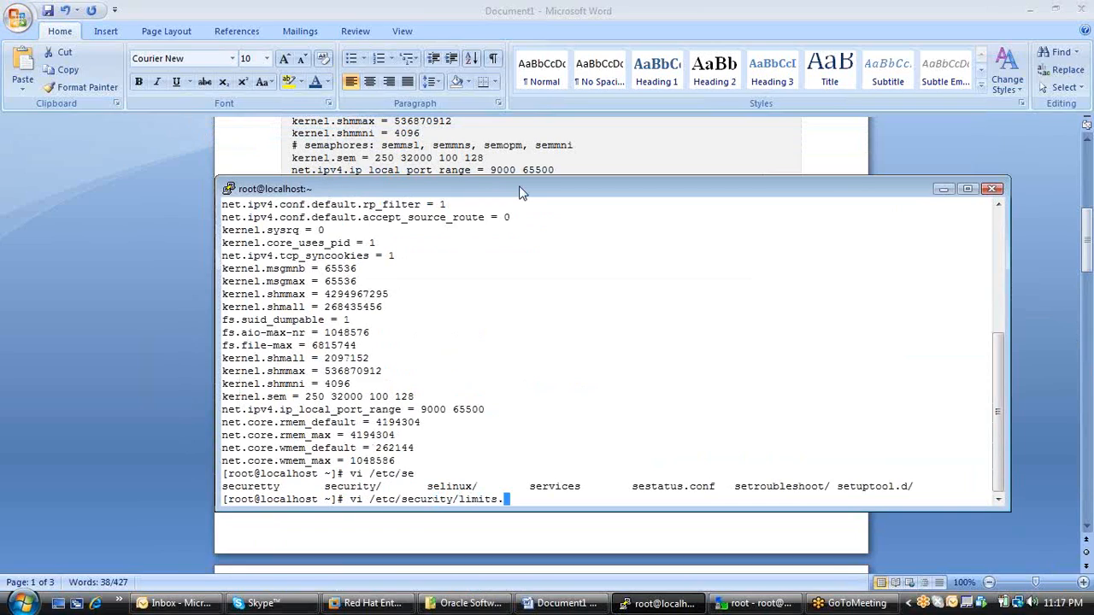
text(conf)
key(Return)
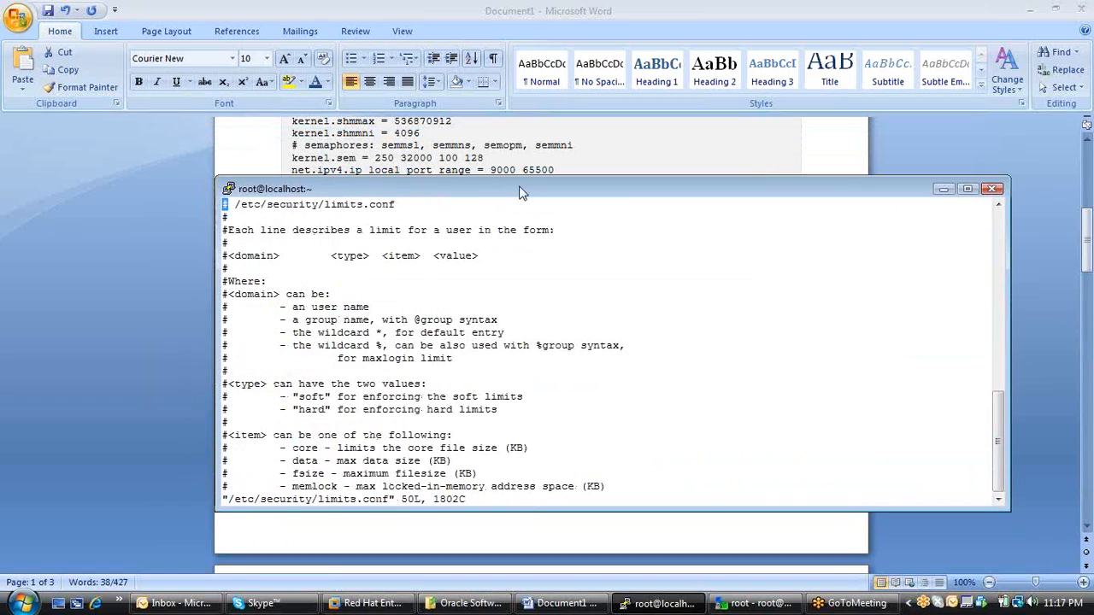
Enter insert mode near the end of limits.conf and remove the blank line above the "# End of file" comment.
key(Down)
key(Down)
key(Down)
key(Down)
key(Down)
key(Down)
key(Down)
key(Down)
key(Down)
key(Down)
key(Down)
key(Down)
key(Down)
key(Down)
key(Down)
key(Down)
key(Down)
key(Down)
key(Down)
key(Down)
key(Down)
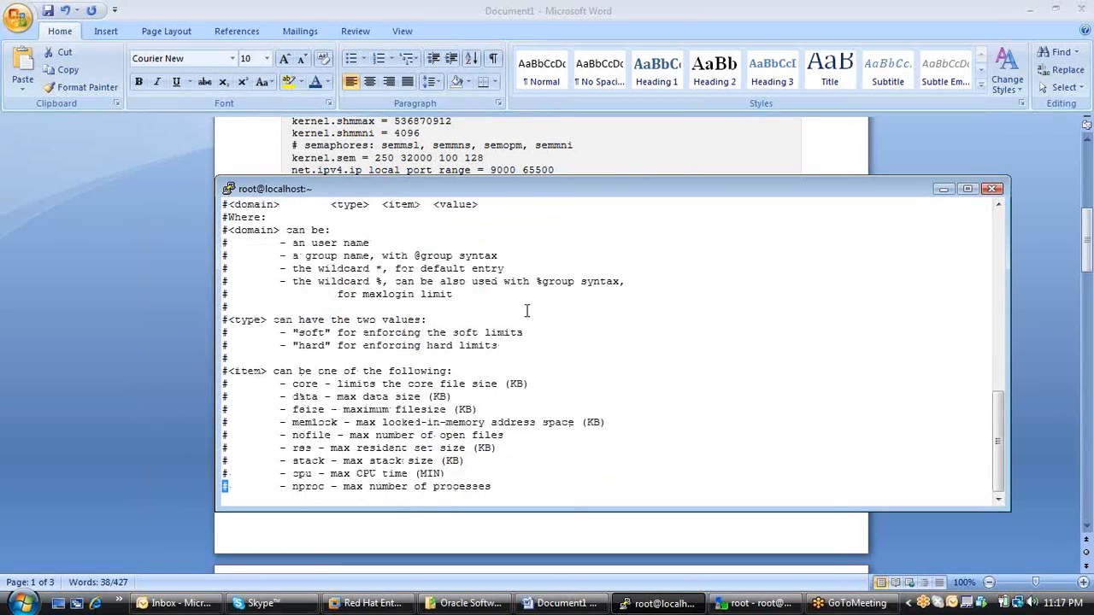
key(Up)
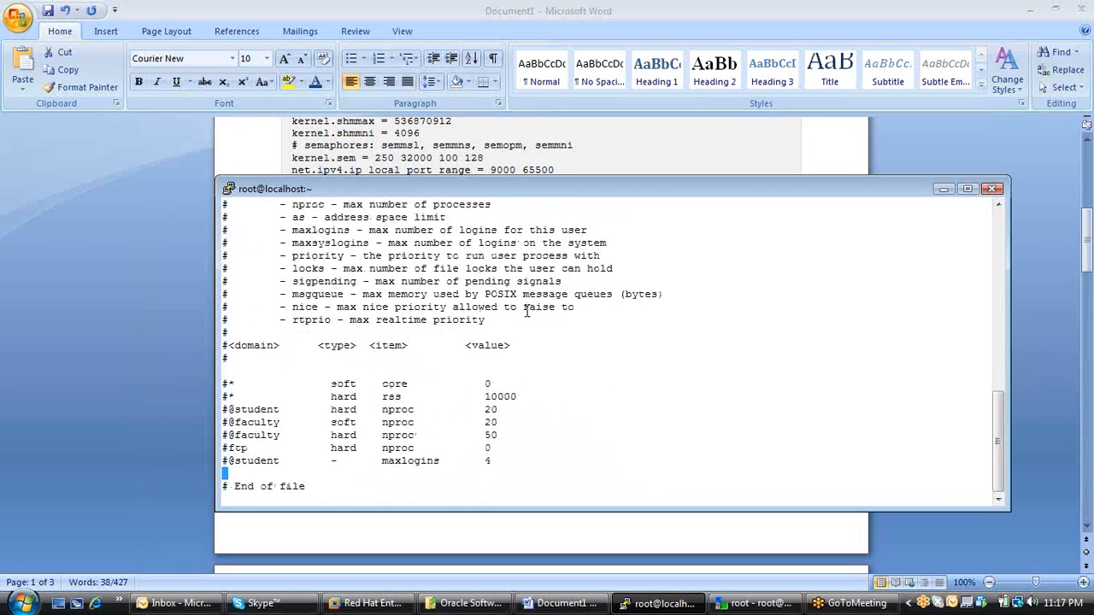
key(i)
key(BackSpace)
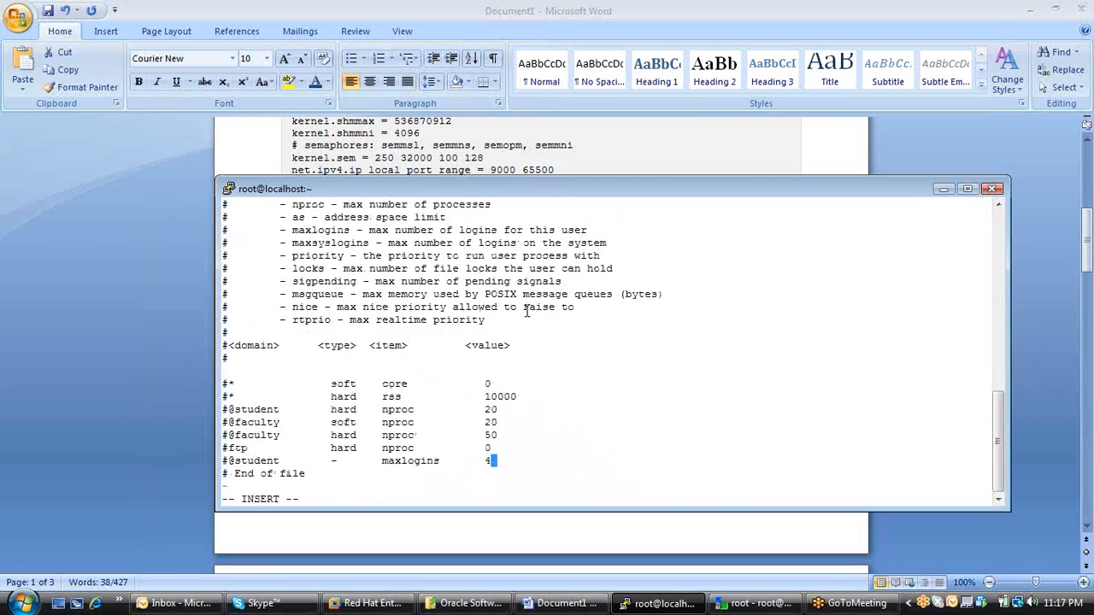
Try to quit vi without saving the changes to limits.conf.
key(Escape)
text(:q)
key(Return)
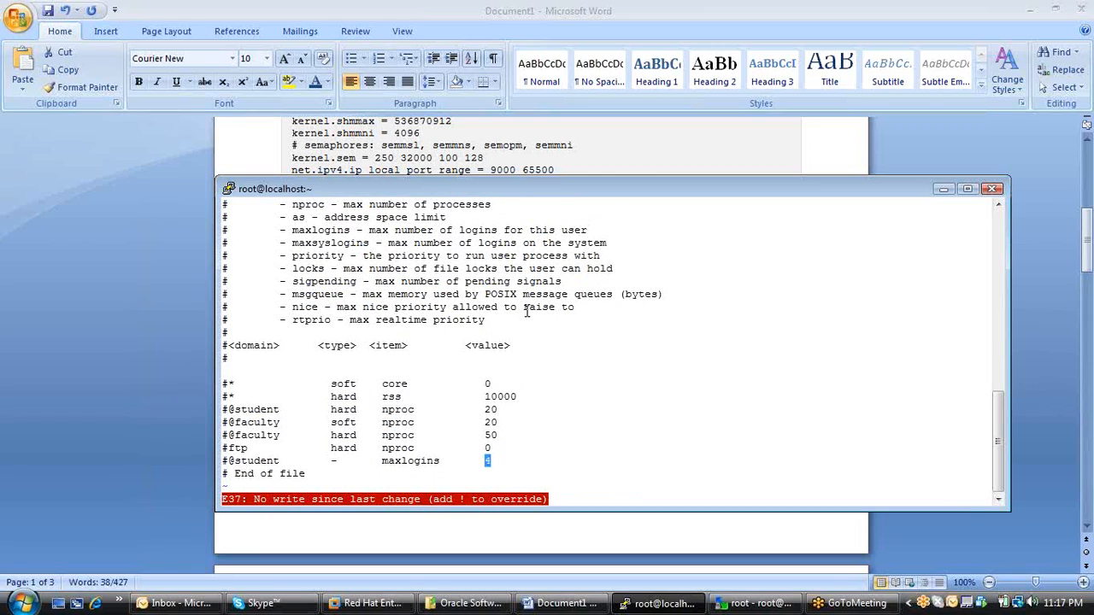
text(:!q)
key(Return)
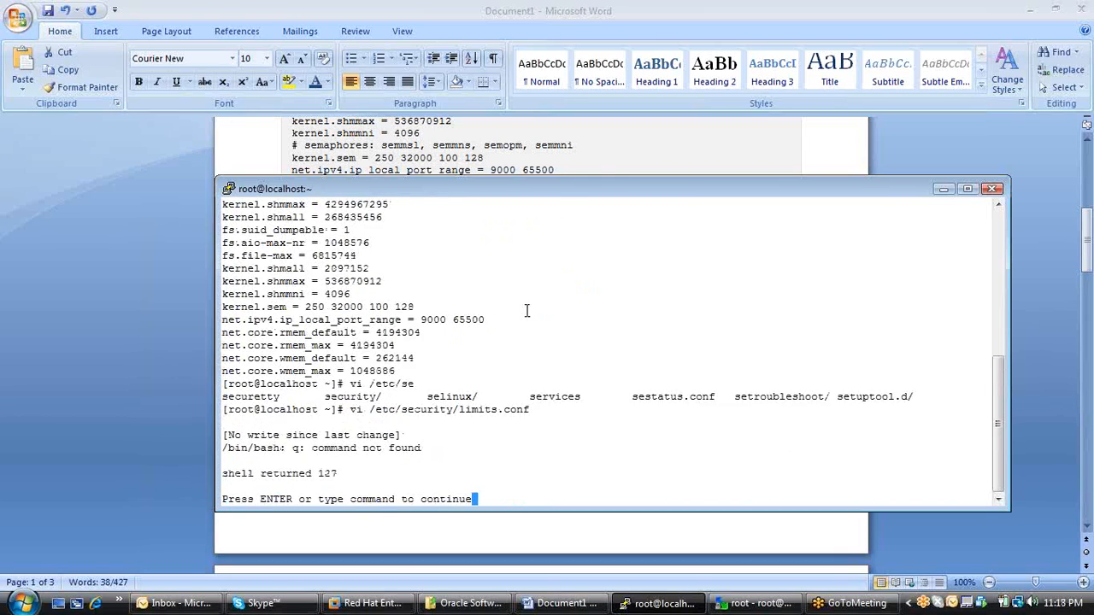
key(Return)
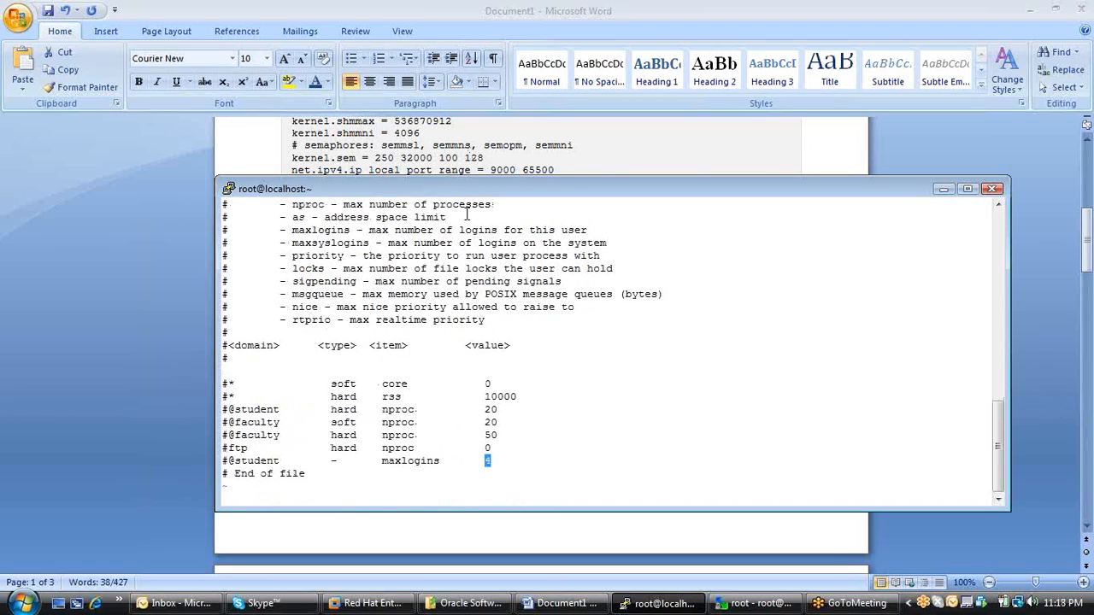
key(a)
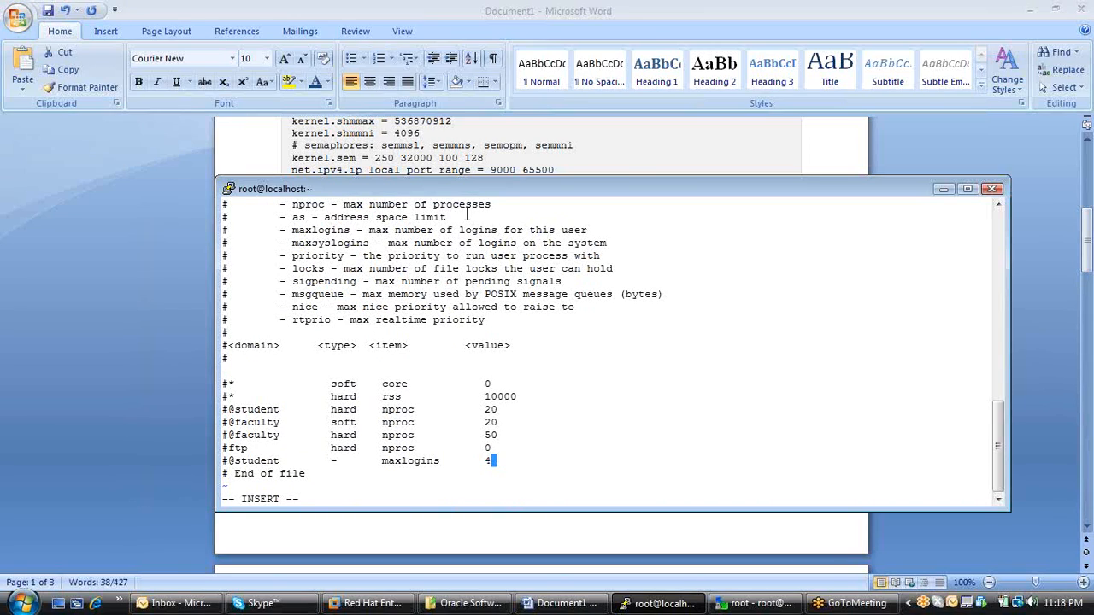
key(Return)
key(Return)
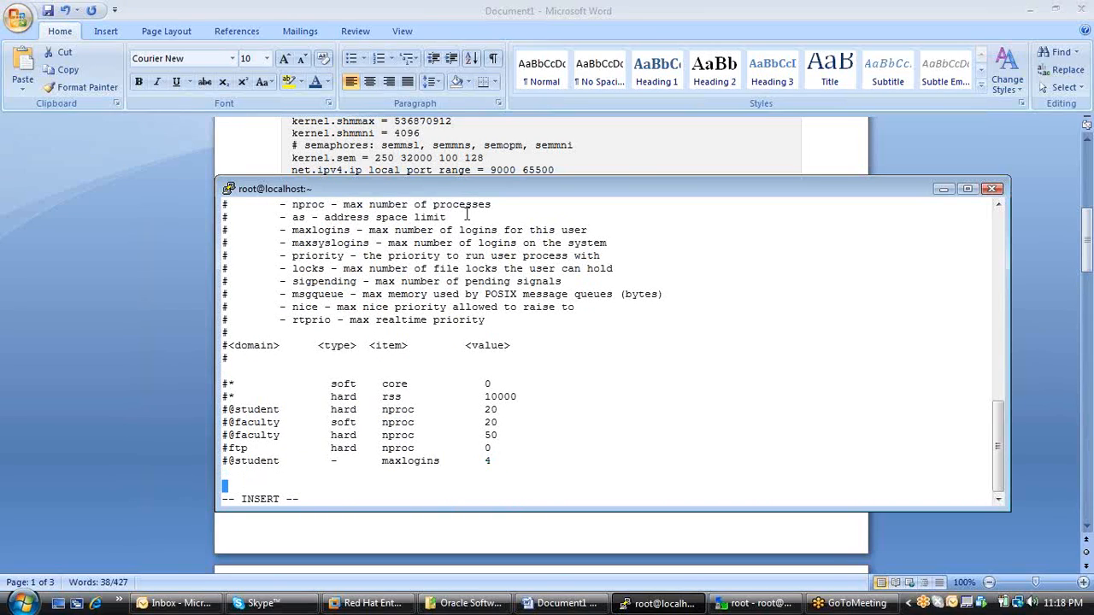
Copy the five oracle nproc, nofile and stack limit lines from the Word document and return to the PuTTY terminal.
click(148, 212)
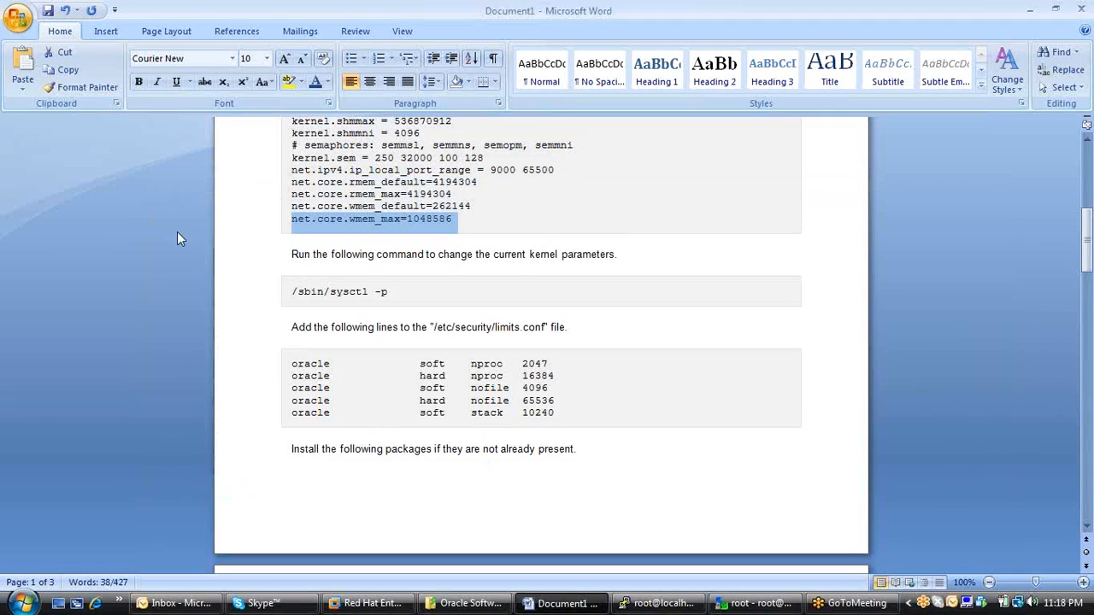
drag(556, 416, 325, 365)
key(super+c)
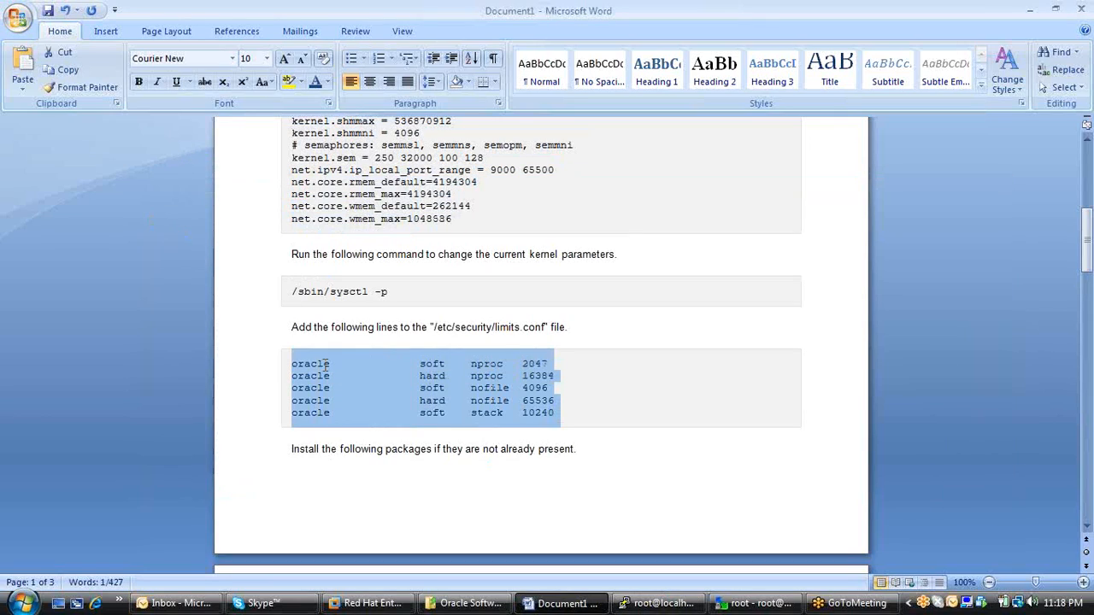
text(c)
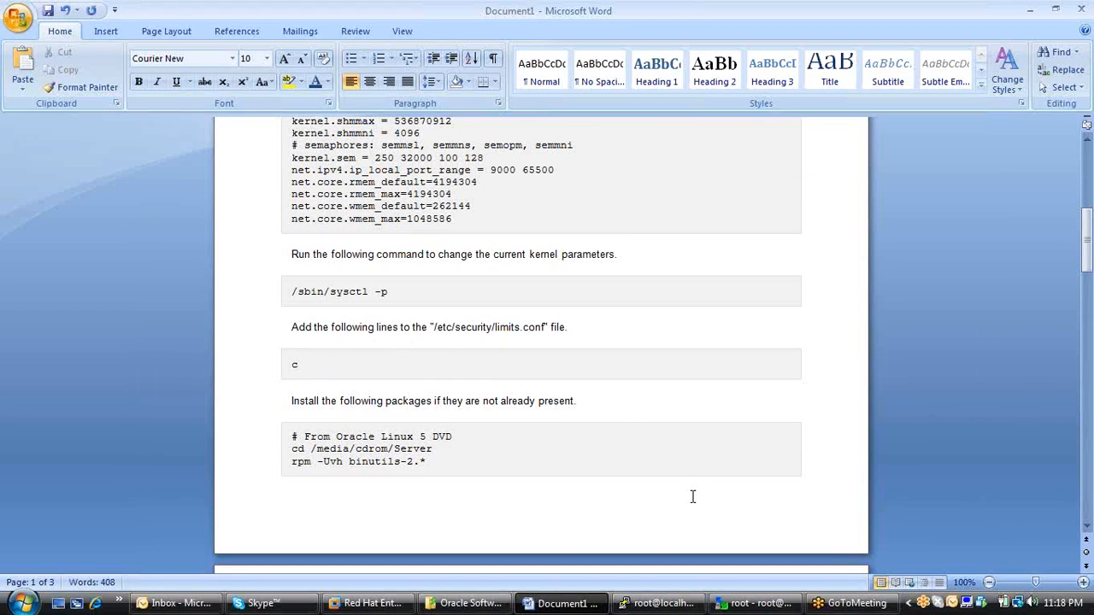
key(ctrl+z)
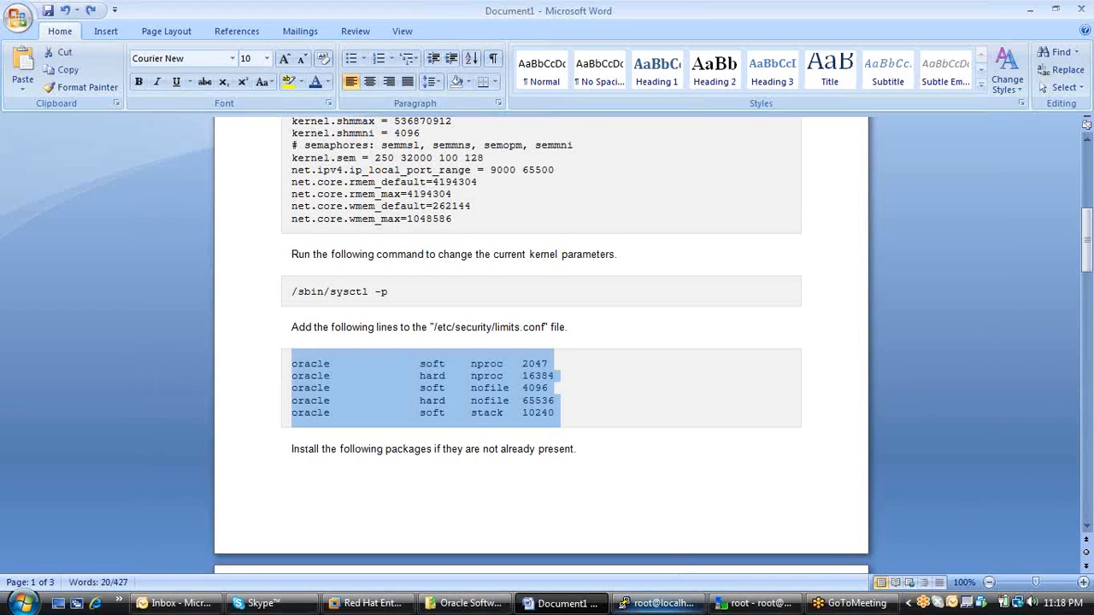
click(658, 603)
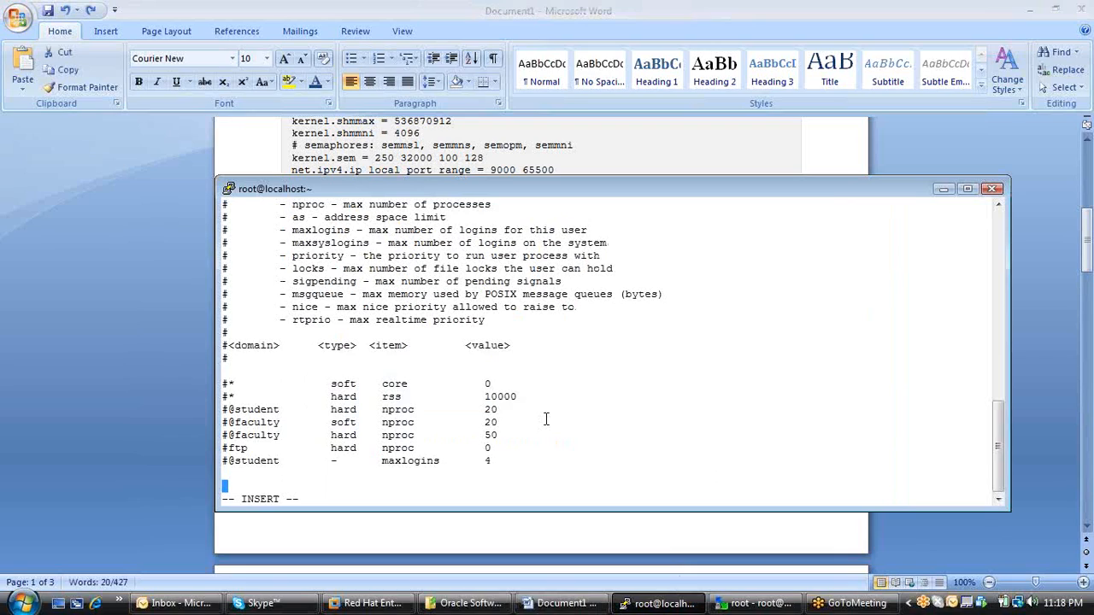
key(Down)
key(Up)
key(Up)
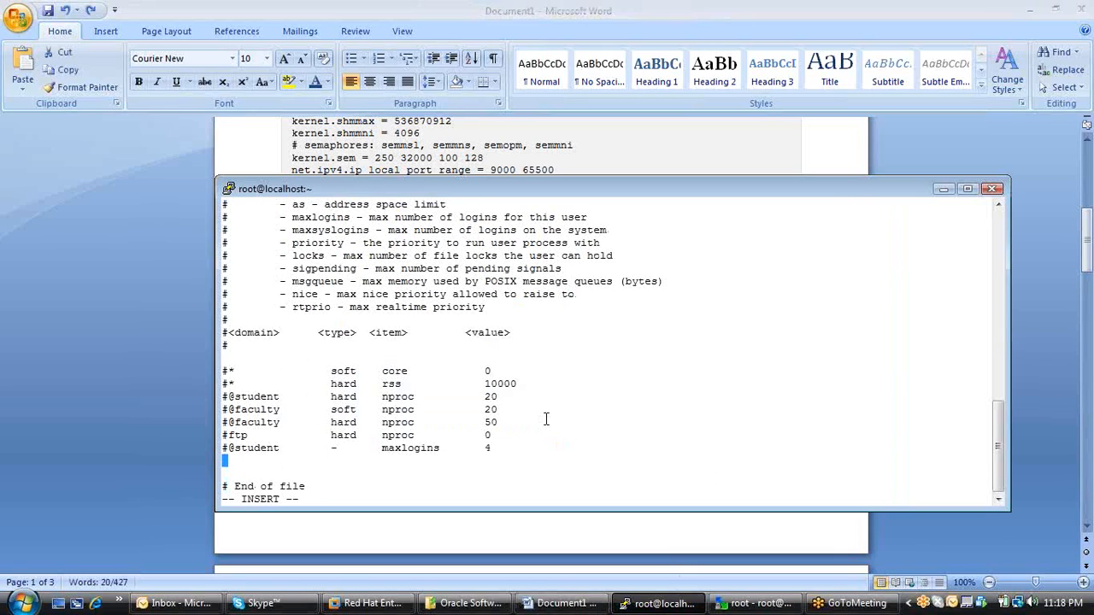
right_click(399, 475)
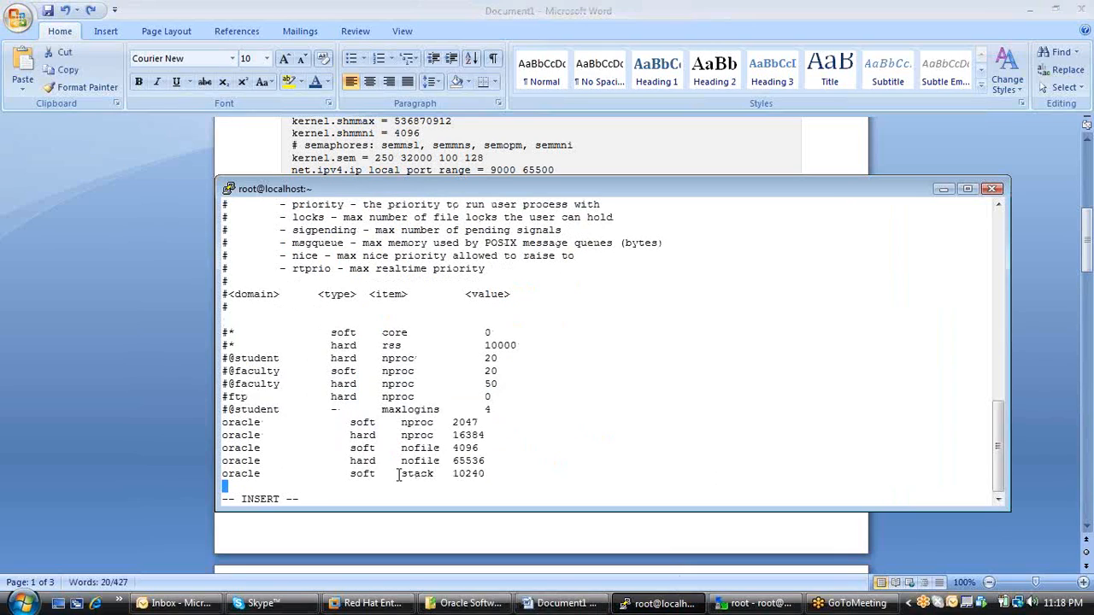
key(Escape)
text(:)
text(!q)
key(Return)
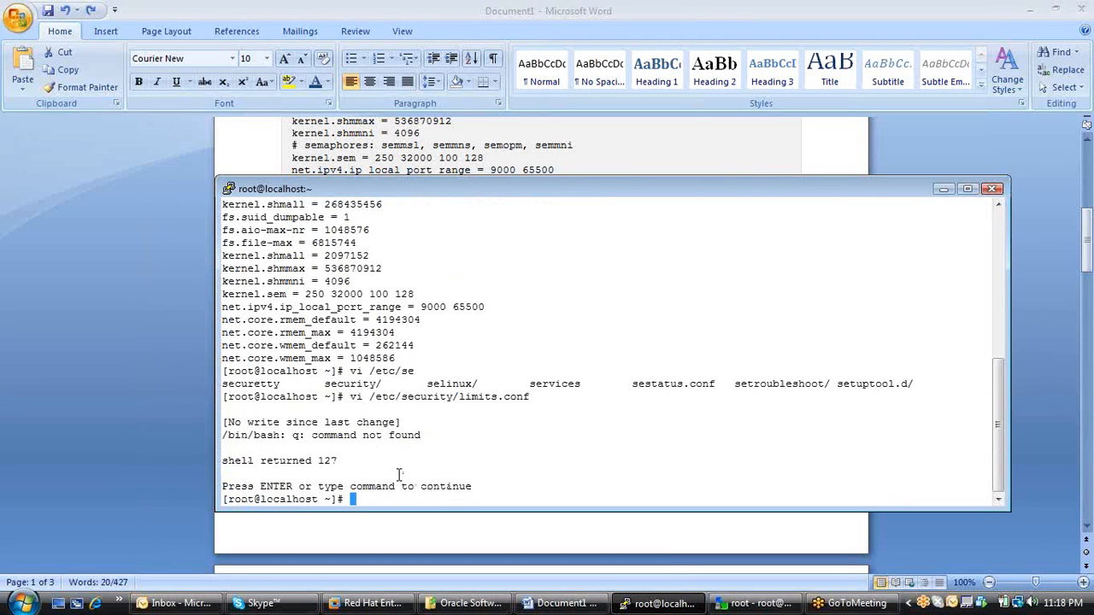
Reopen /etc/security/limits.conf in vi to check the oracle limit lines, then save and quit.
key(Up)
key(Return)
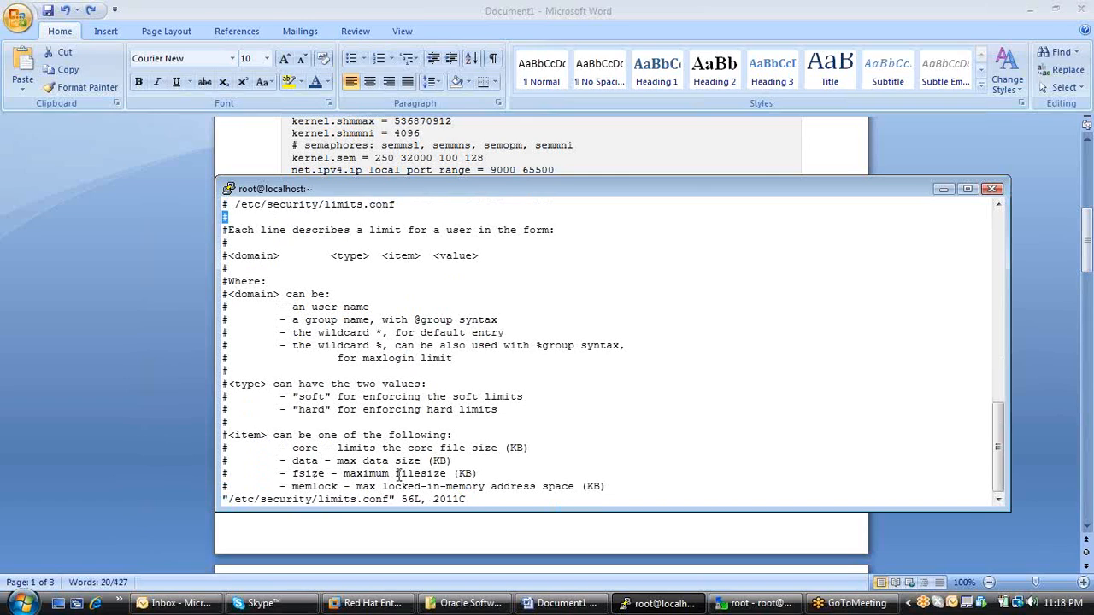
key(Down)
key(Down)
key(Down)
key(Down)
key(Down)
key(Down)
key(Down)
key(Down)
key(Down)
key(Down)
key(Down)
key(Down)
key(Down)
key(Down)
key(Down)
key(Down)
key(Down)
key(Down)
key(Down)
key(Down)
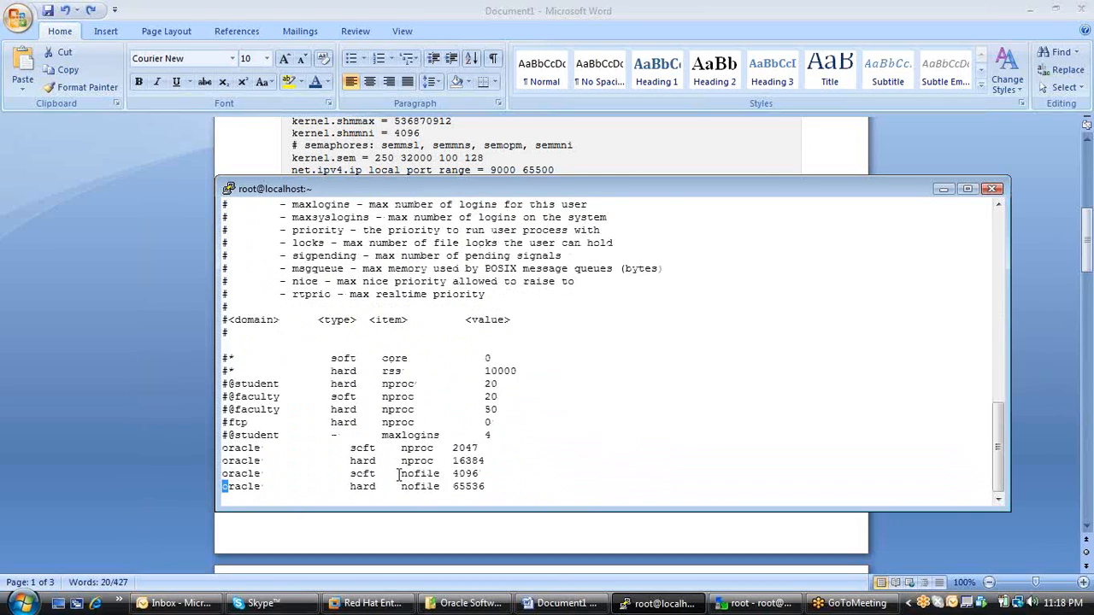
text(:)
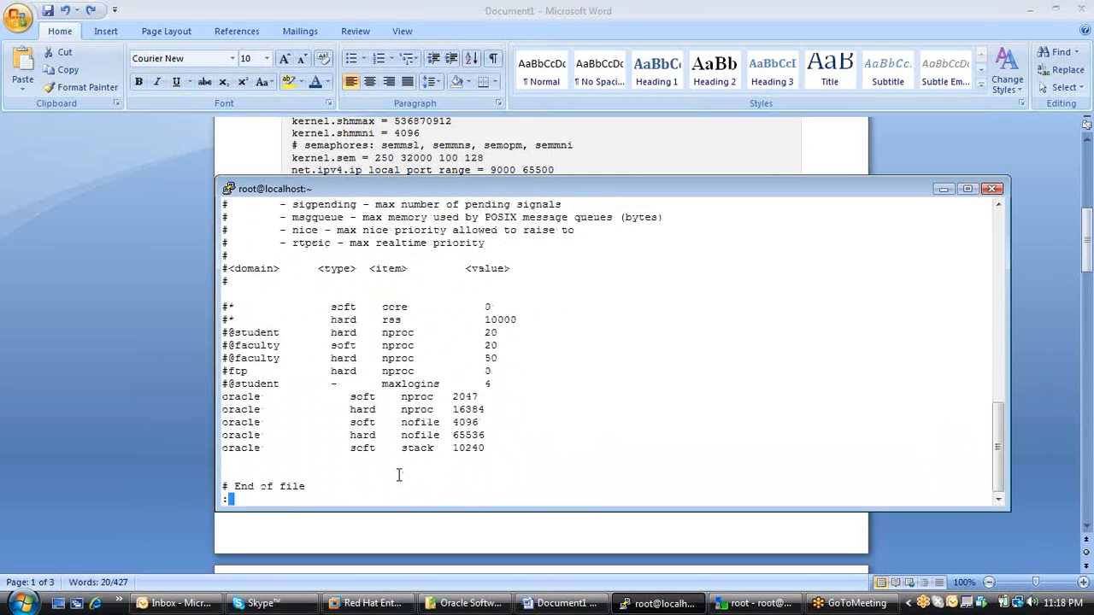
text(wq)
key(Return)
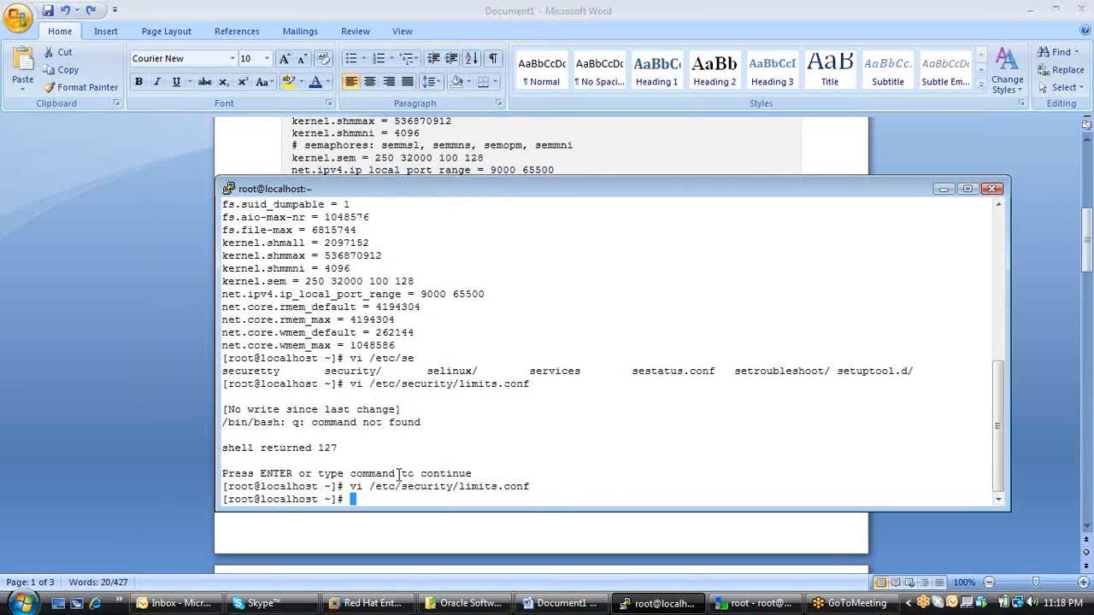
Review the package installation section with the rpm -Uvh commands in the Word document.
click(346, 543)
scroll(559, 410, down, 4)
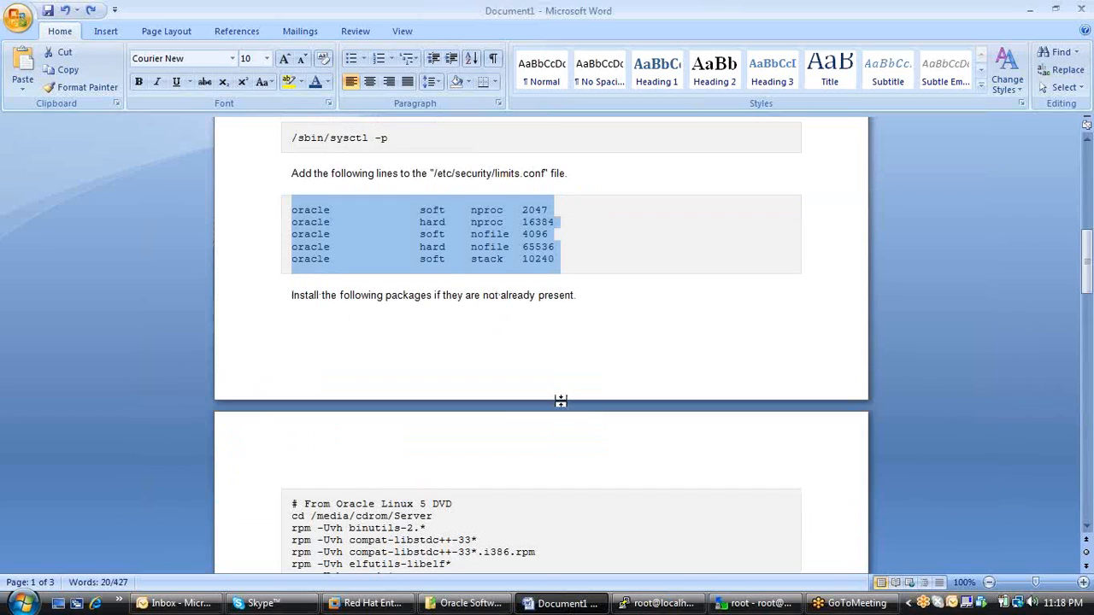
scroll(561, 406, down, 6)
scroll(564, 410, up, 3)
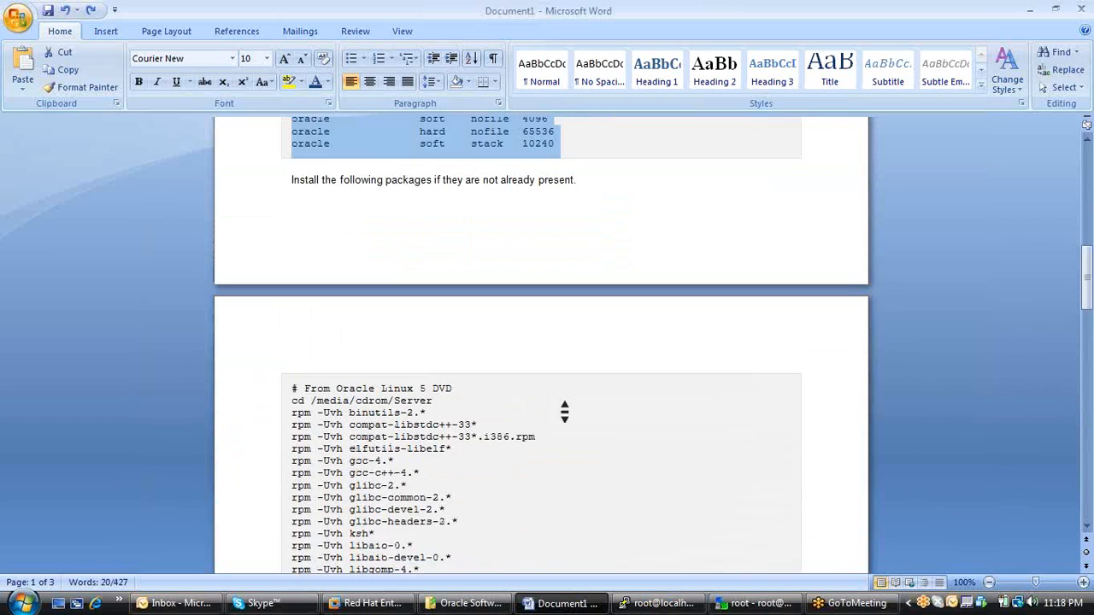
scroll(563, 412, up, 2)
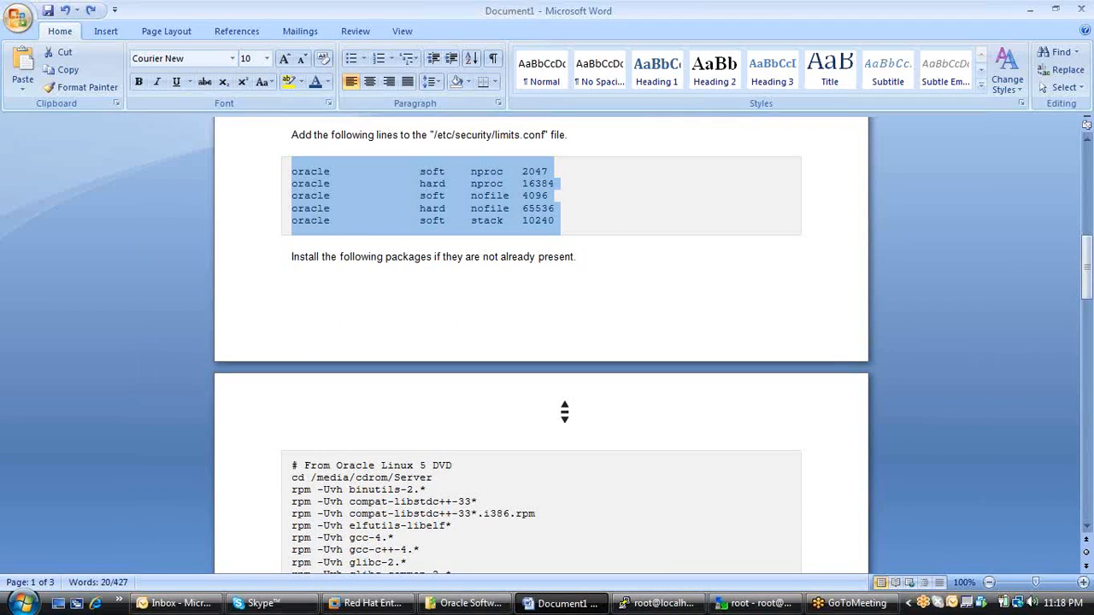
scroll(694, 426, down, 3)
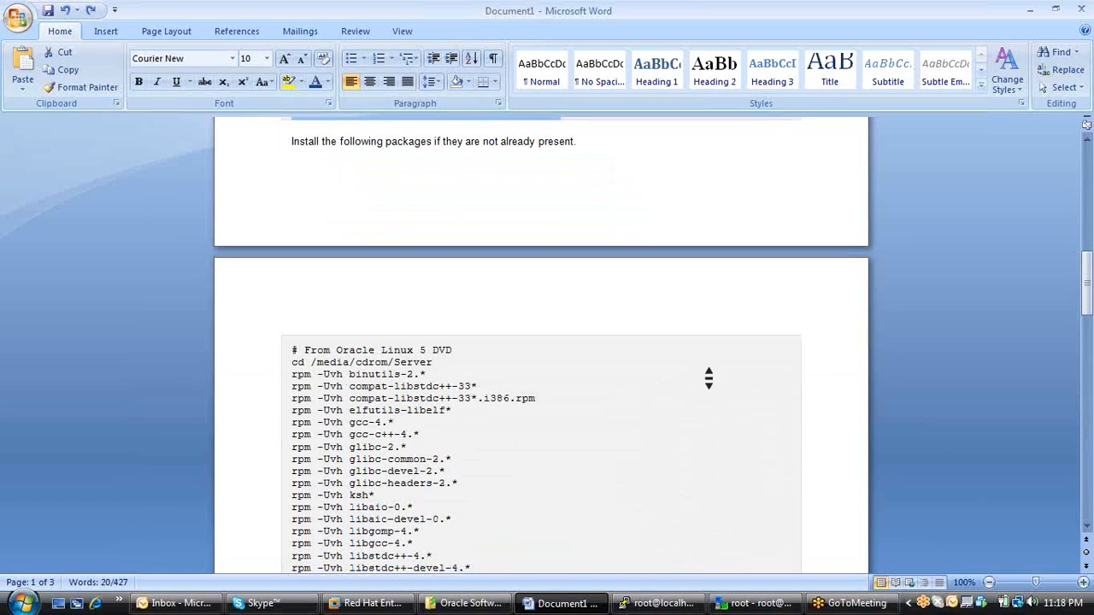
Bring the PuTTY terminal in front of the Word document's rpm command list and change to the /media directory.
scroll(709, 379, down, 1)
scroll(709, 379, down, 1)
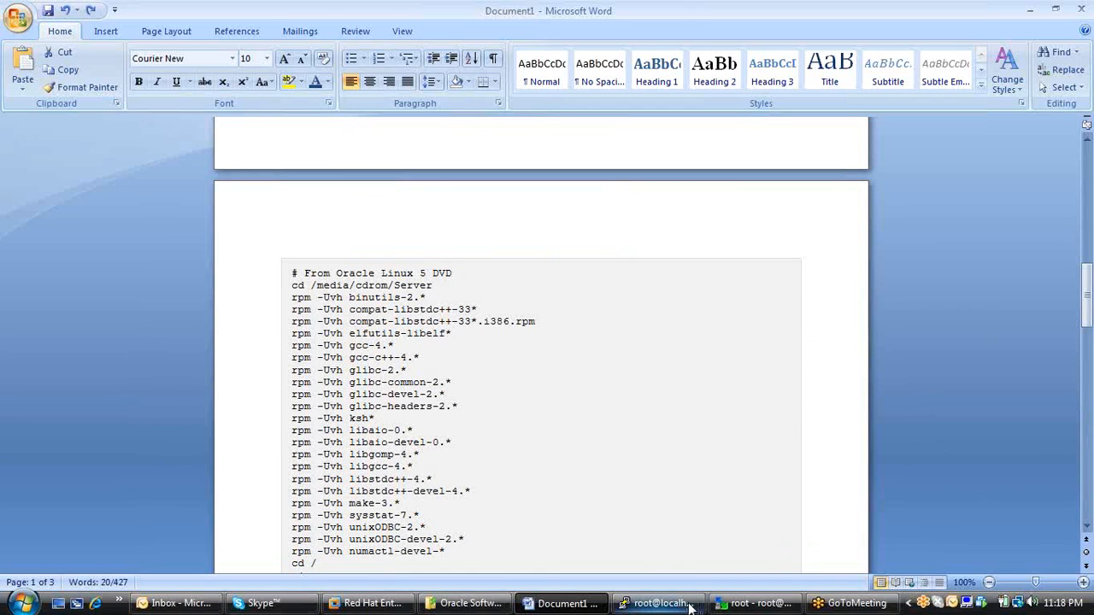
click(658, 604)
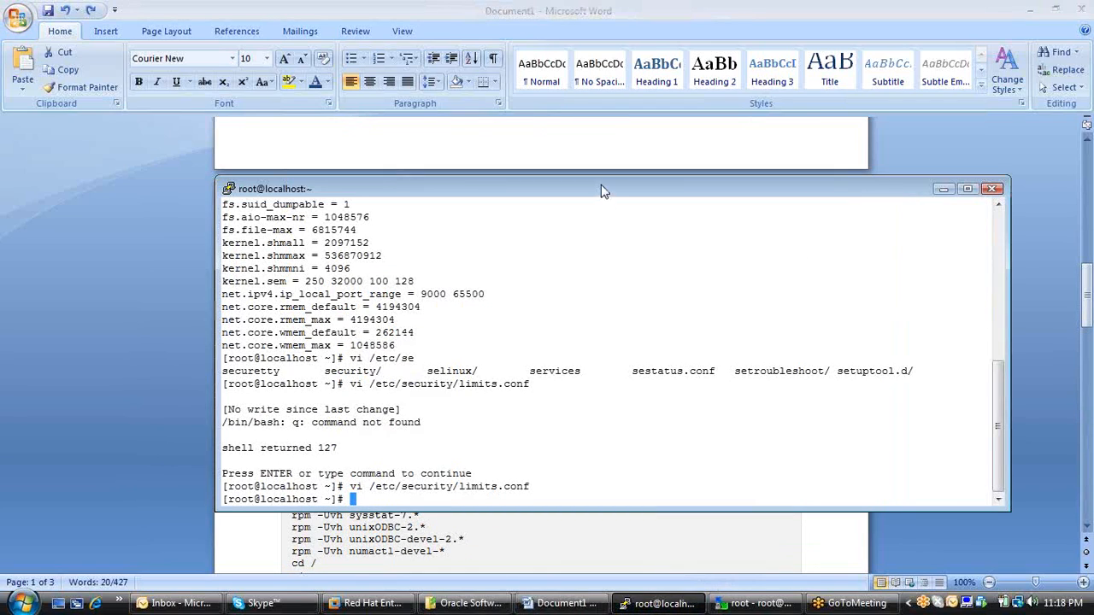
drag(602, 190, 603, 92)
text(cd /me)
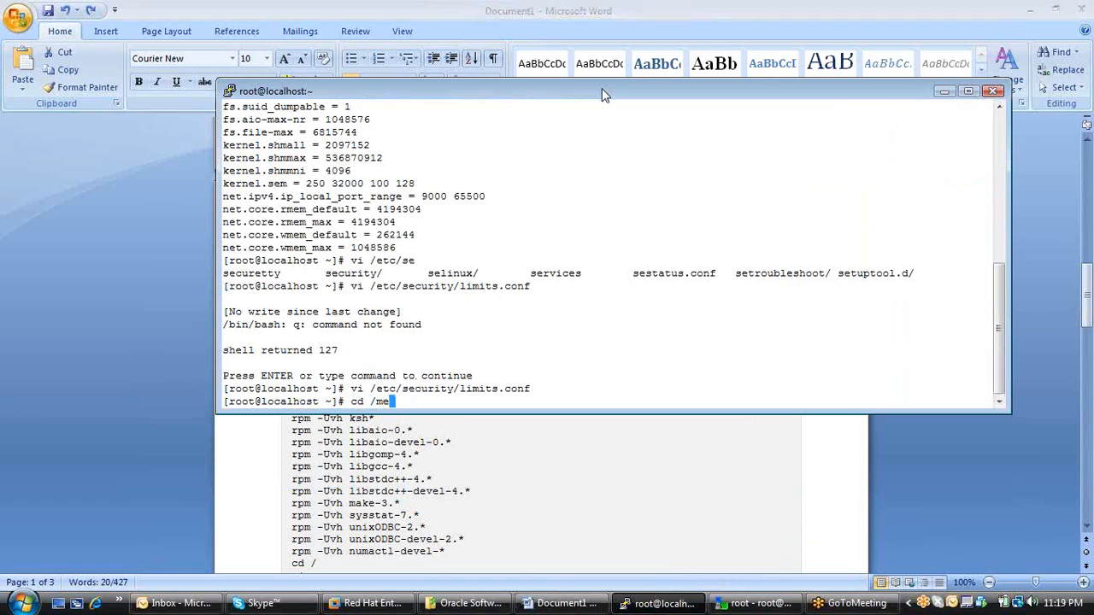
key(Tab)
drag(561, 97, 517, 99)
text(cd)
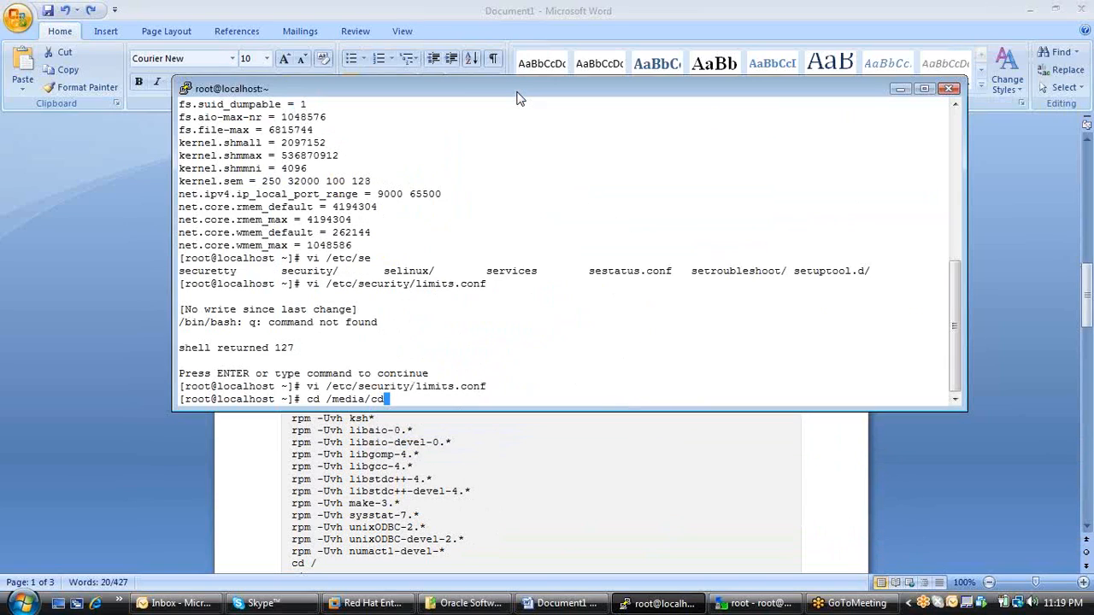
key(BackSpace)
key(BackSpace)
key(Tab)
key(BackSpace)
key(BackSpace)
key(BackSpace)
key(BackSpace)
key(BackSpace)
key(BackSpace)
key(BackSpace)
key(BackSpace)
key(BackSpace)
key(BackSpace)
key(Return)
List the contents of /media repeatedly to look for the mounted DVD, and switch to the Red Hat Enterprise Linux window.
text(ls)
key(Return)
text(ls)
key(Return)
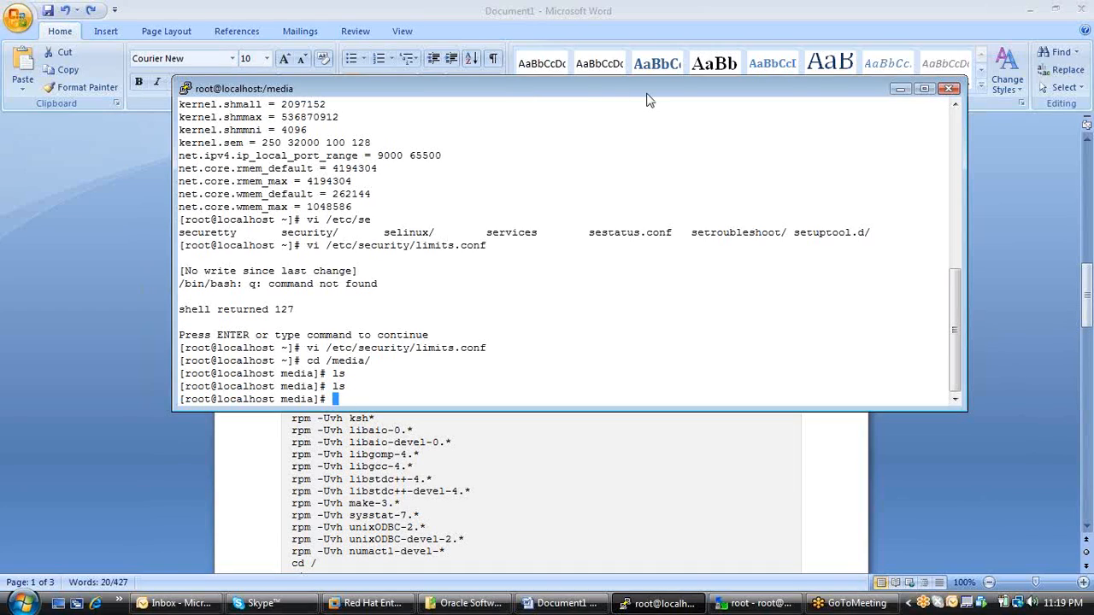
text(ls)
key(Return)
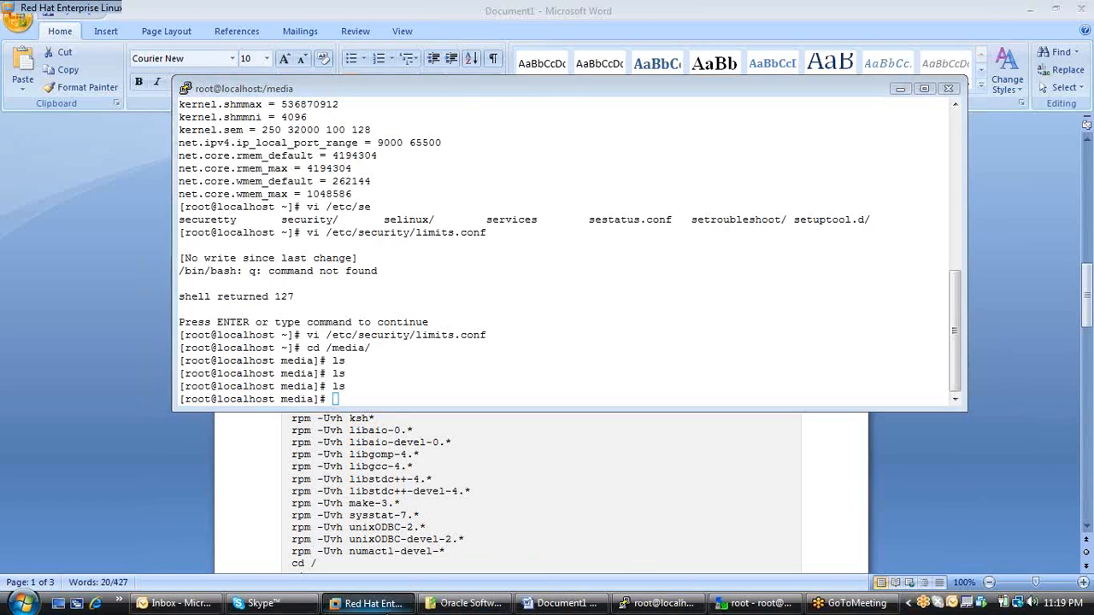
click(369, 604)
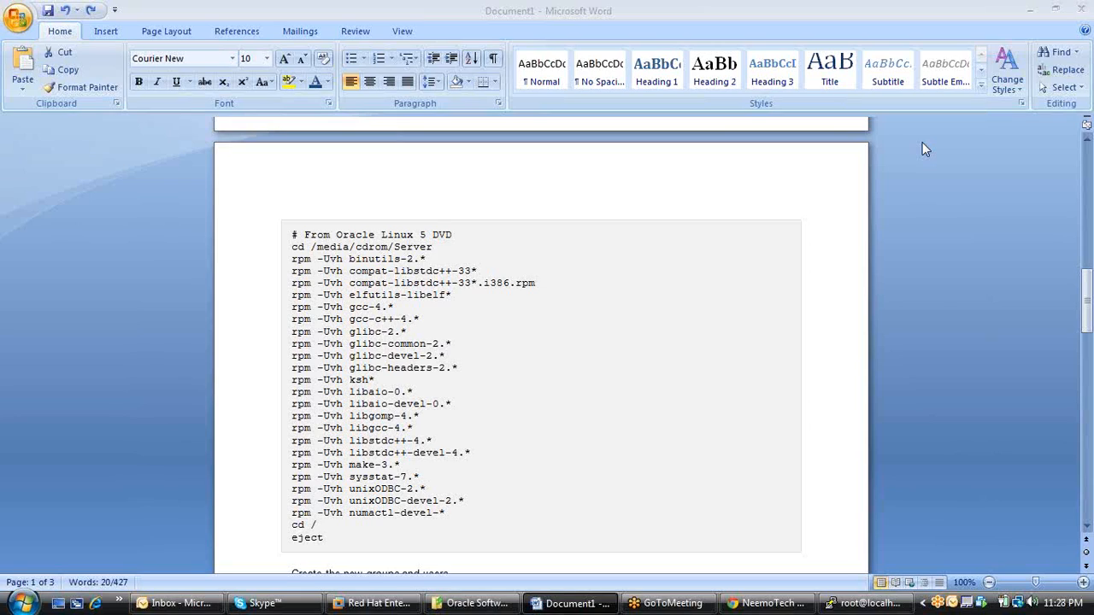
Switch to the new PuTTY root session, change to the /media directory and list its contents.
click(859, 605)
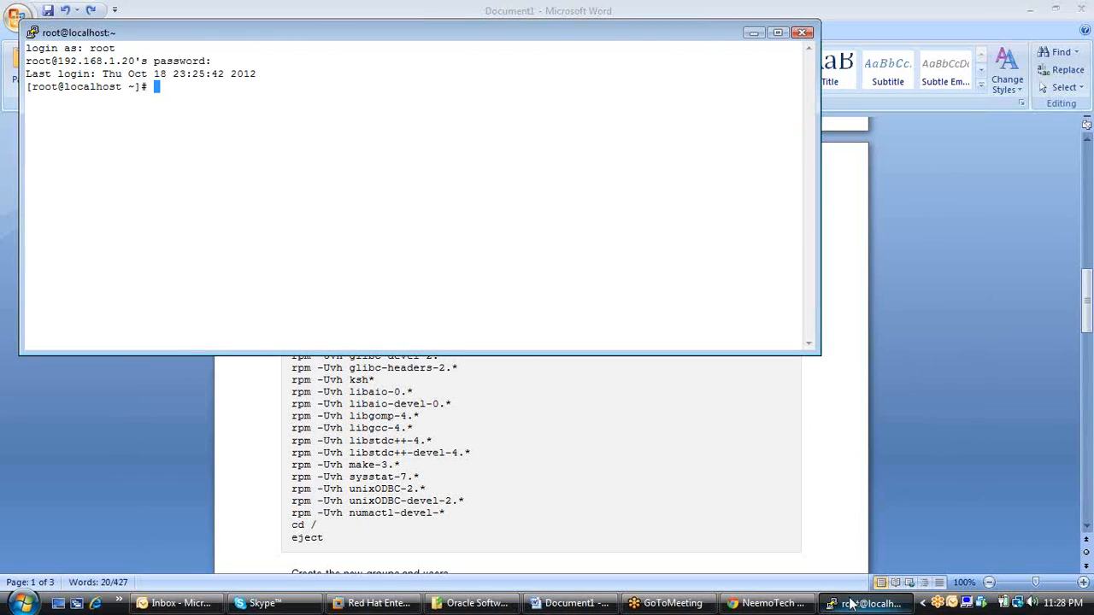
text(cd )
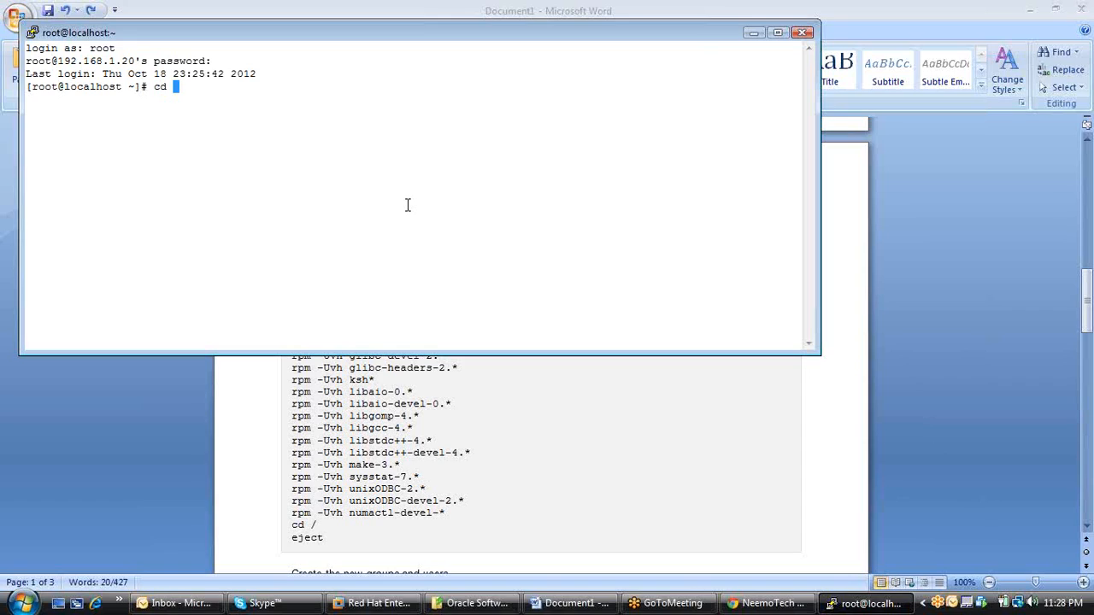
text(.me)
key(BackSpace)
key(BackSpace)
key(BackSpace)
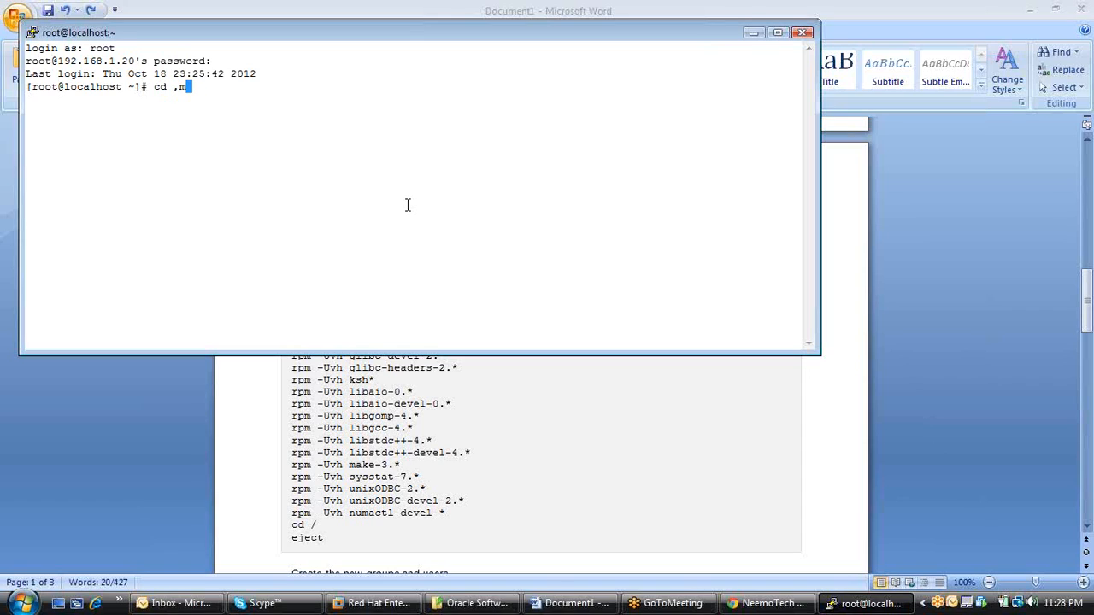
text(med)
key(BackSpace)
key(BackSpace)
key(BackSpace)
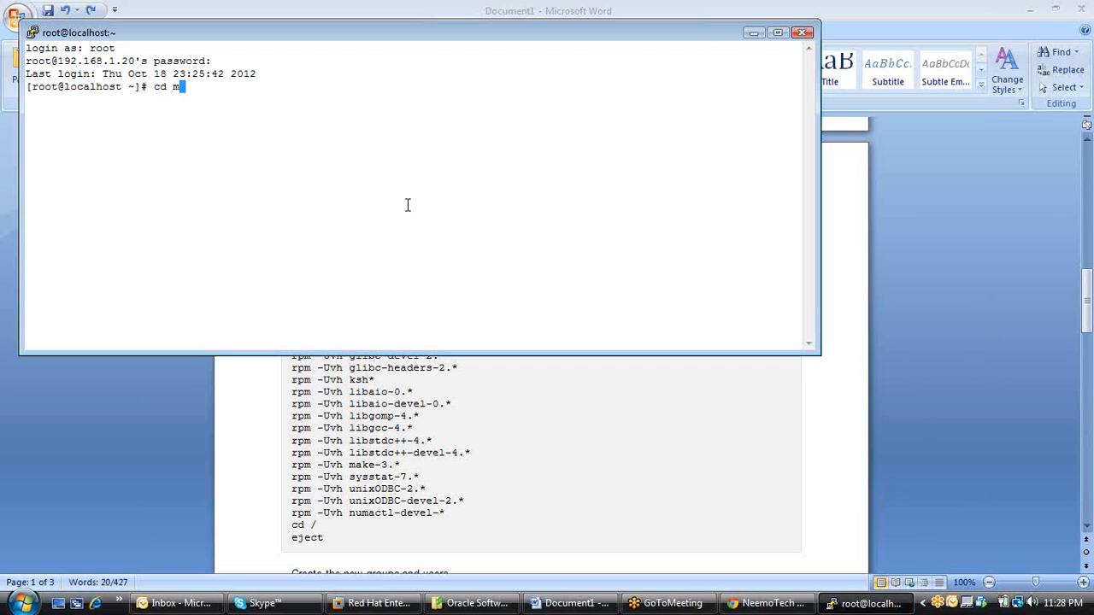
text(/med)
key(Tab)
key(Return)
text(ls)
key(Return)
Change into the "Enterprise Linux dvd 20080528" directory and list its contents.
text(cd E)
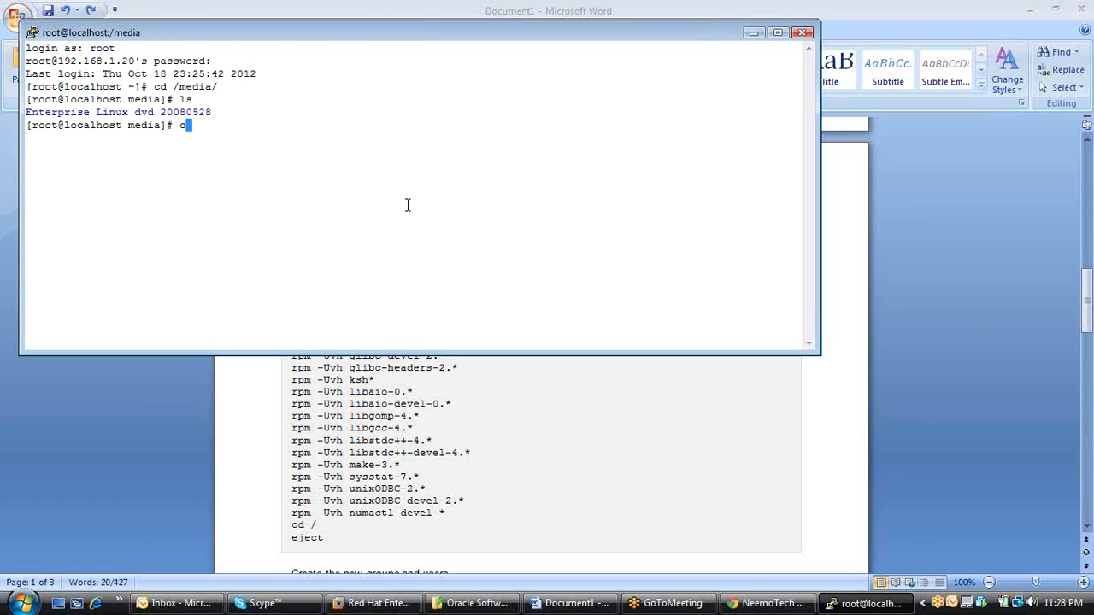
key(Tab)
key(Return)
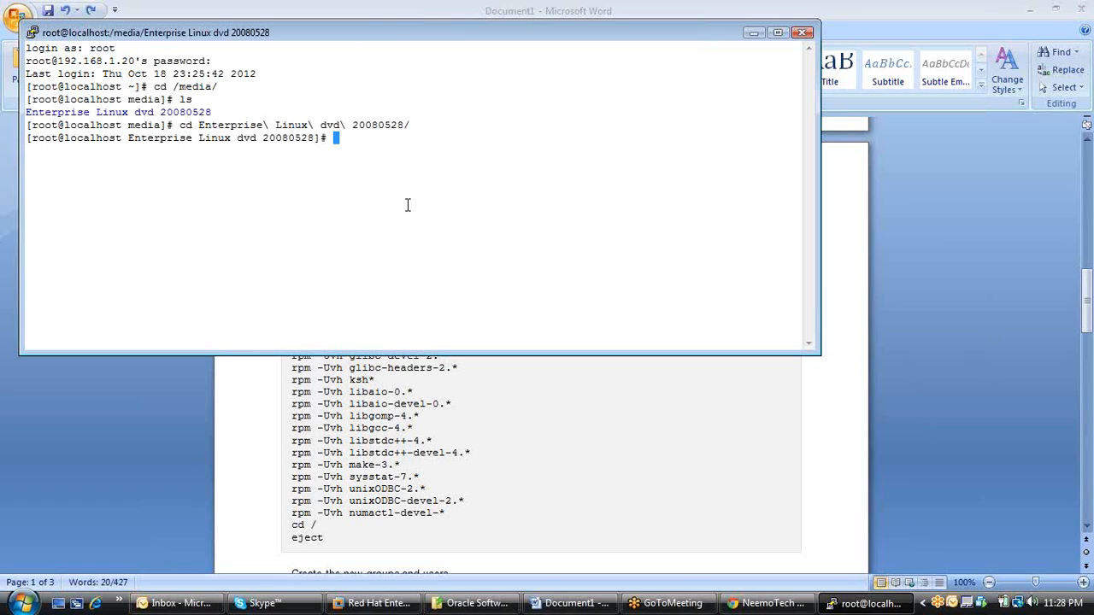
text(ls)
key(Return)
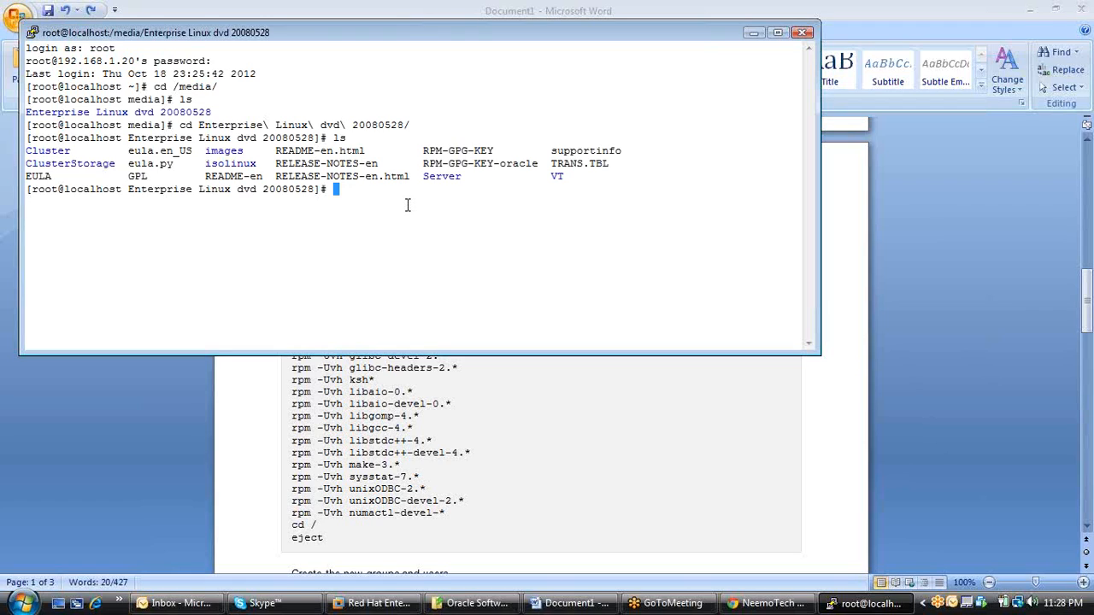
Copy the rpm -Uvh binutils-2.* line from the Word document and try to run it in the DVD's root directory in PuTTY.
click(557, 381)
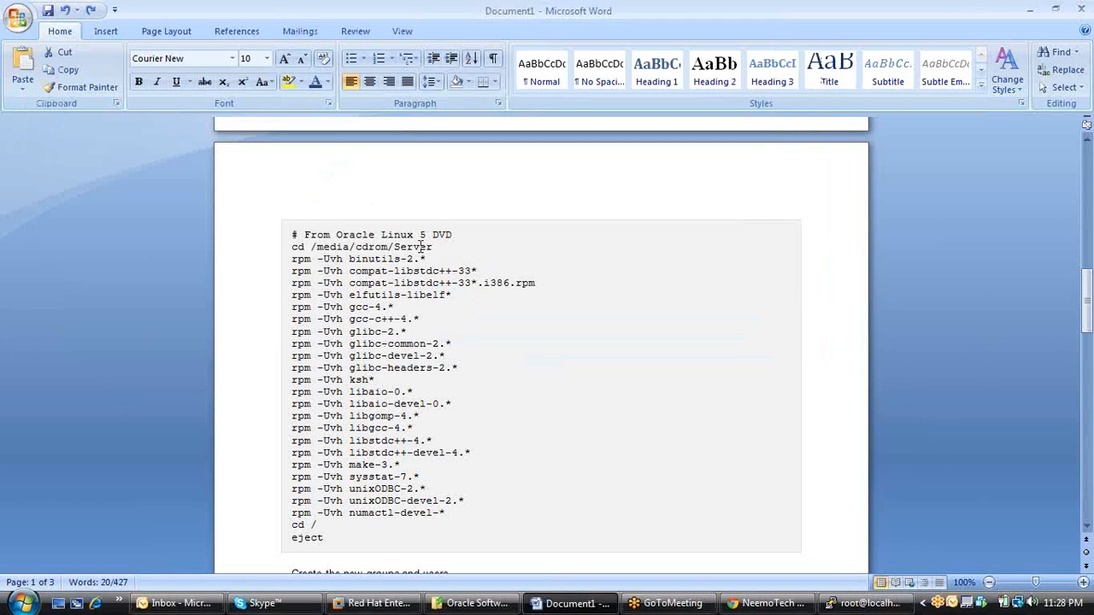
drag(317, 247, 427, 265)
key(super+c)
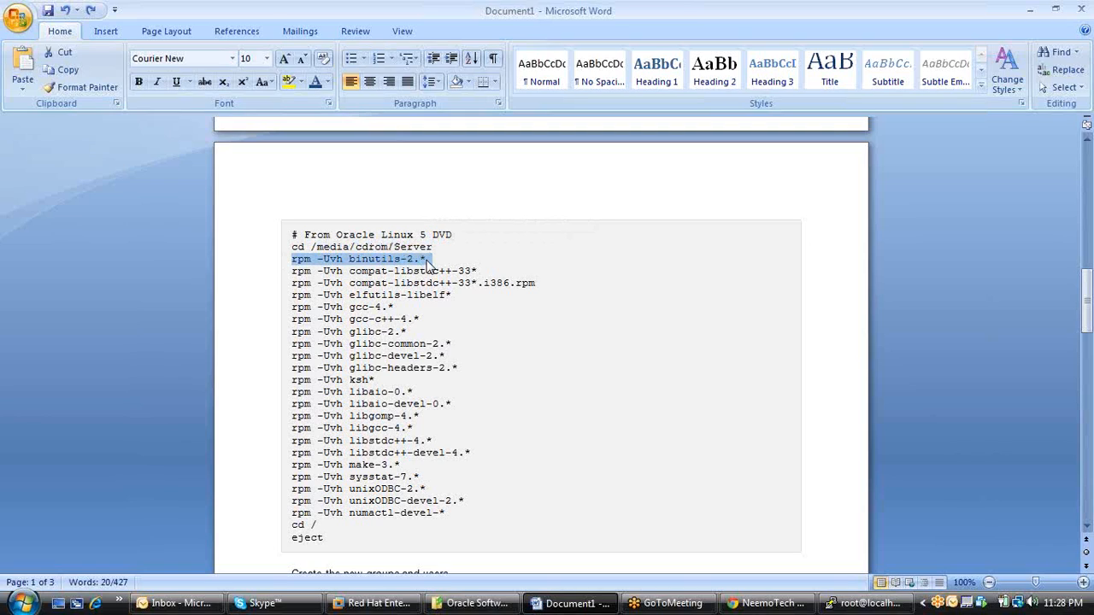
click(865, 603)
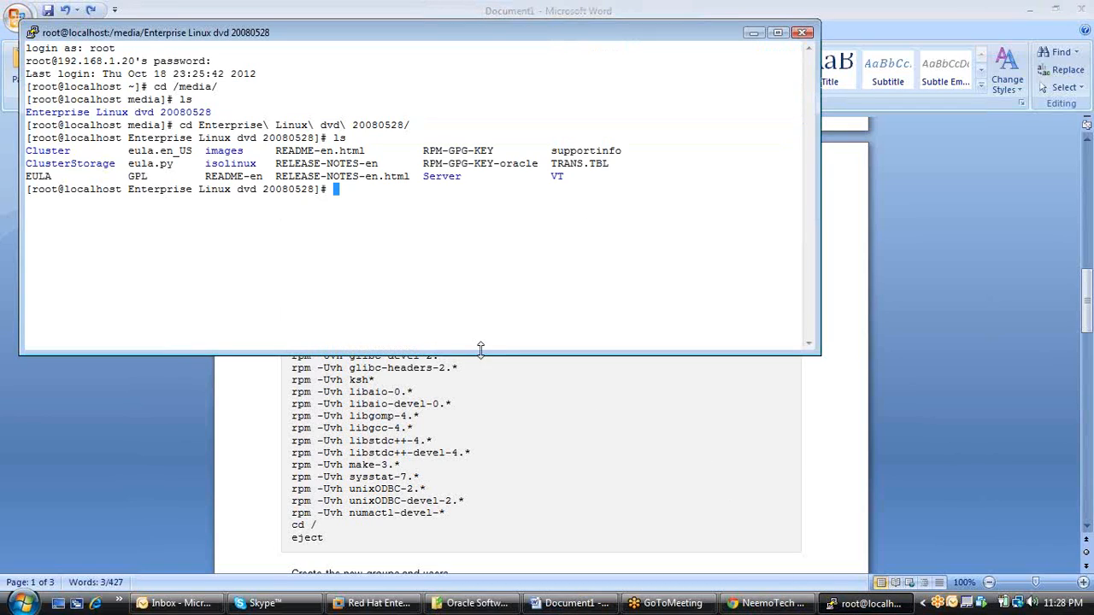
right_click(412, 258)
key(Return)
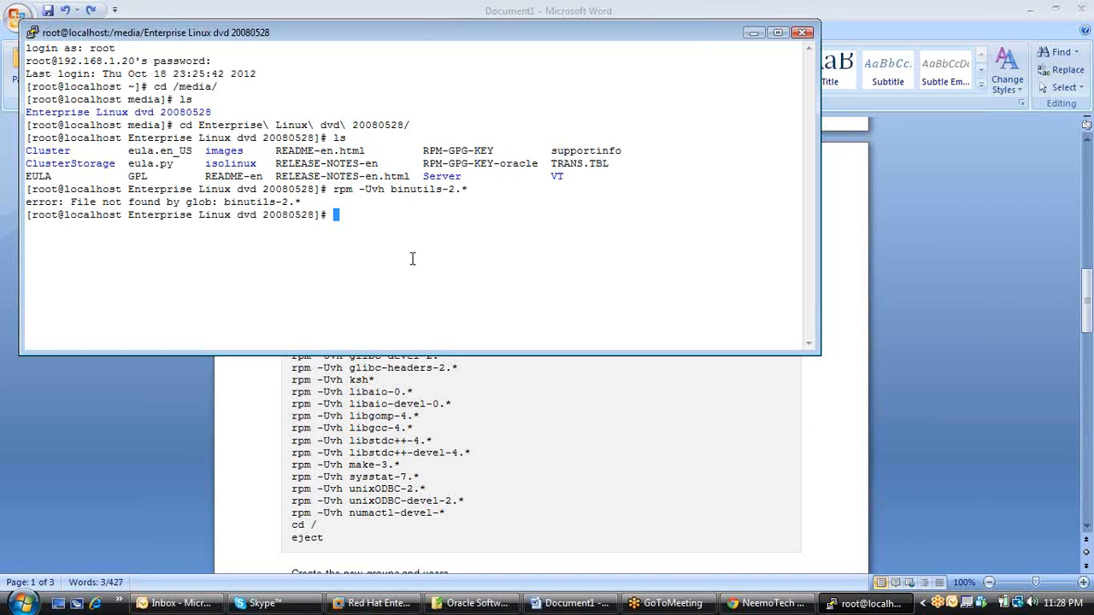
key(Up)
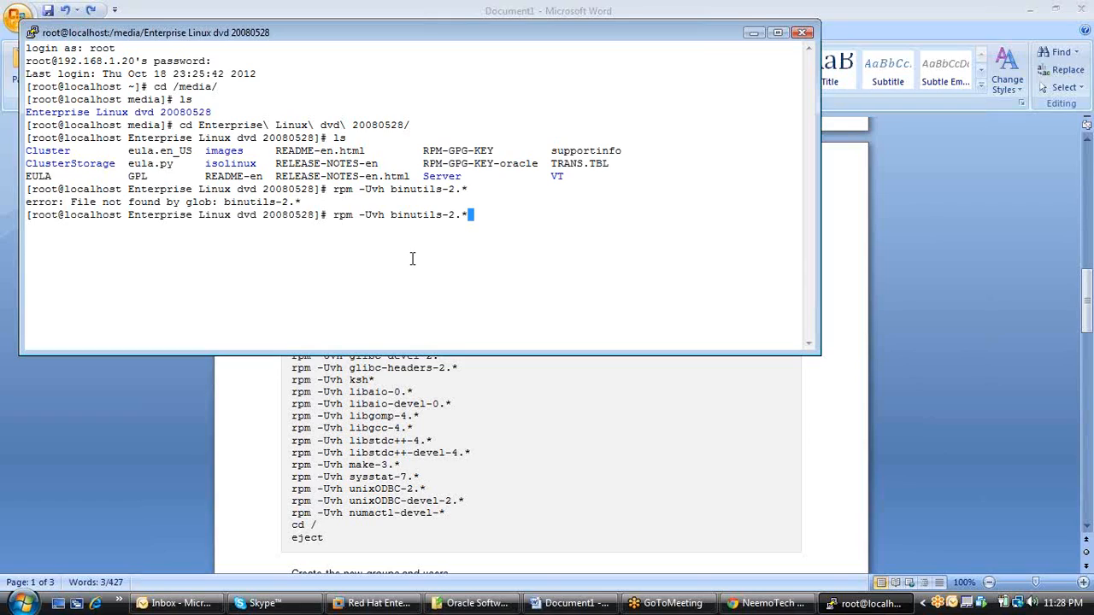
key(BackSpace)
key(BackSpace)
key(BackSpace)
key(BackSpace)
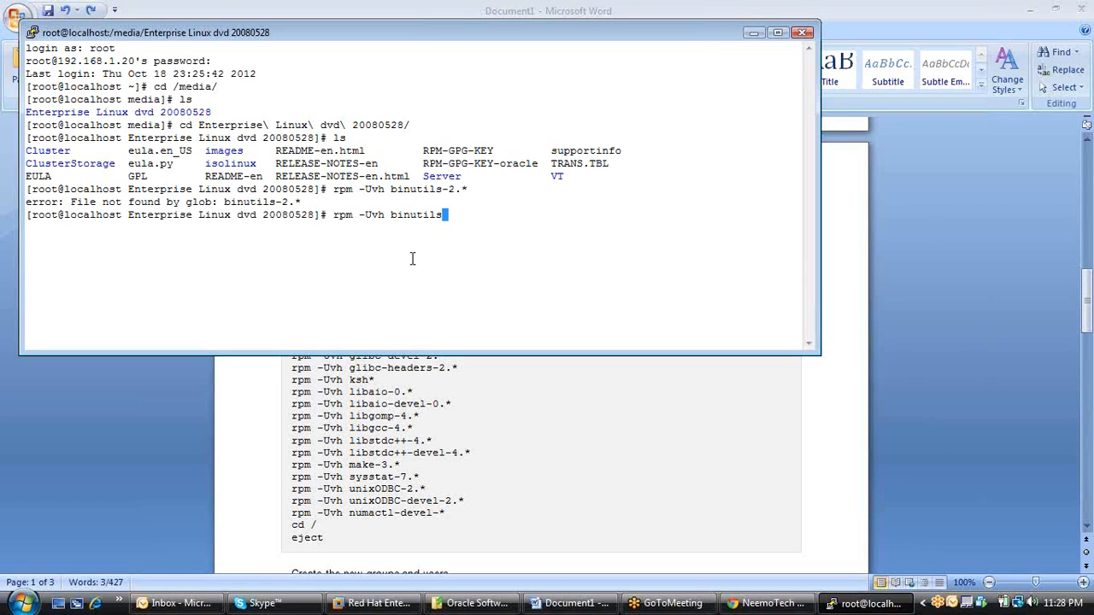
key(BackSpace)
key(BackSpace)
key(BackSpace)
key(BackSpace)
key(BackSpace)
key(BackSpace)
key(BackSpace)
key(BackSpace)
key(BackSpace)
key(BackSpace)
key(BackSpace)
key(BackSpace)
key(BackSpace)
key(BackSpace)
key(BackSpace)
key(BackSpace)
key(BackSpace)
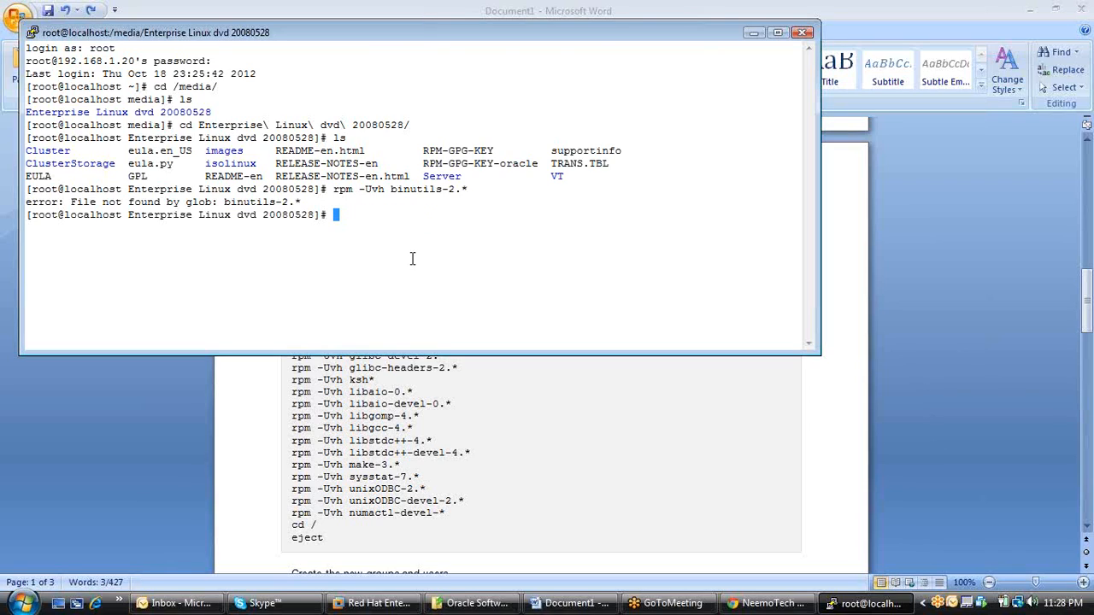
List the DVD's root directory, change into its Server directory and list the packages there.
text(ls)
key(Return)
text(cd )
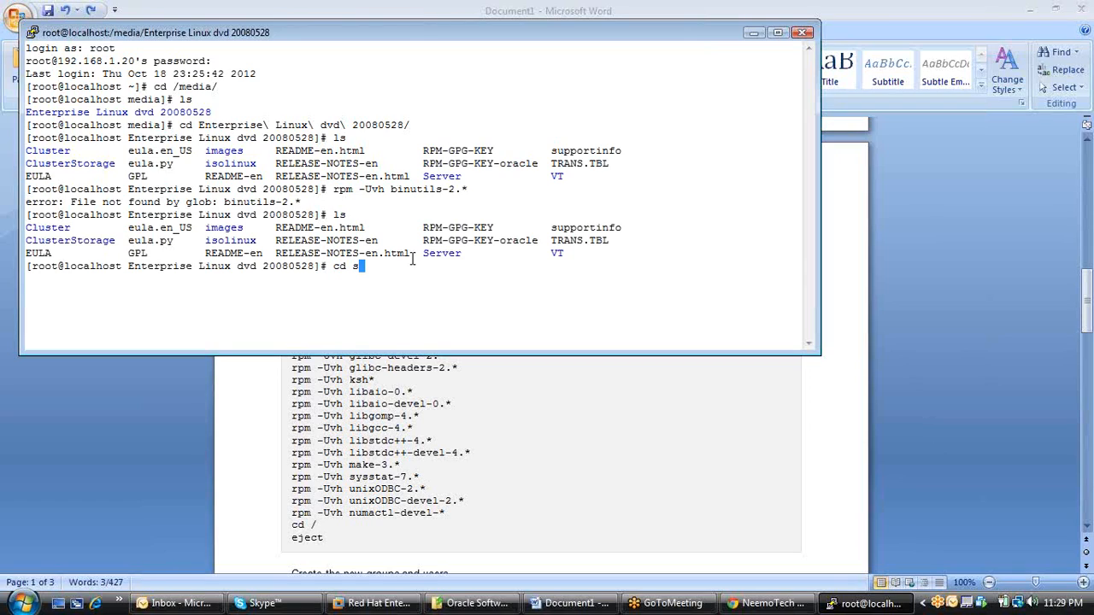
text(S)
key(Tab)
key(Return)
text(ls)
key(Return)
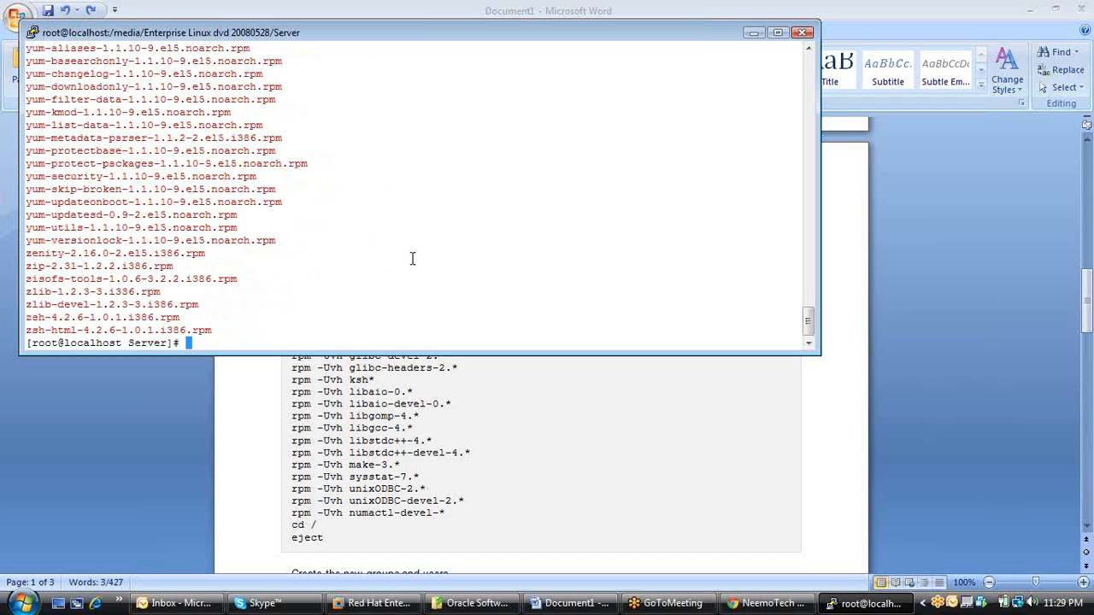
Run rpm -Uvh on the full package file binutils-2.17.50.0.6-6.el5.i386.rpm.
right_click(294, 328)
key(Tab)
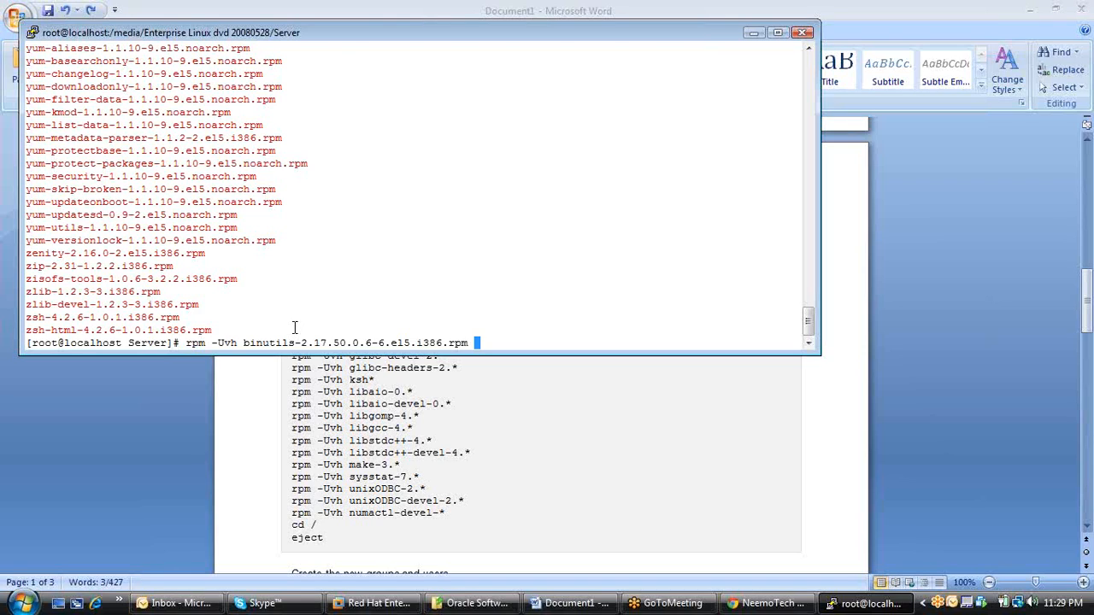
key(Return)
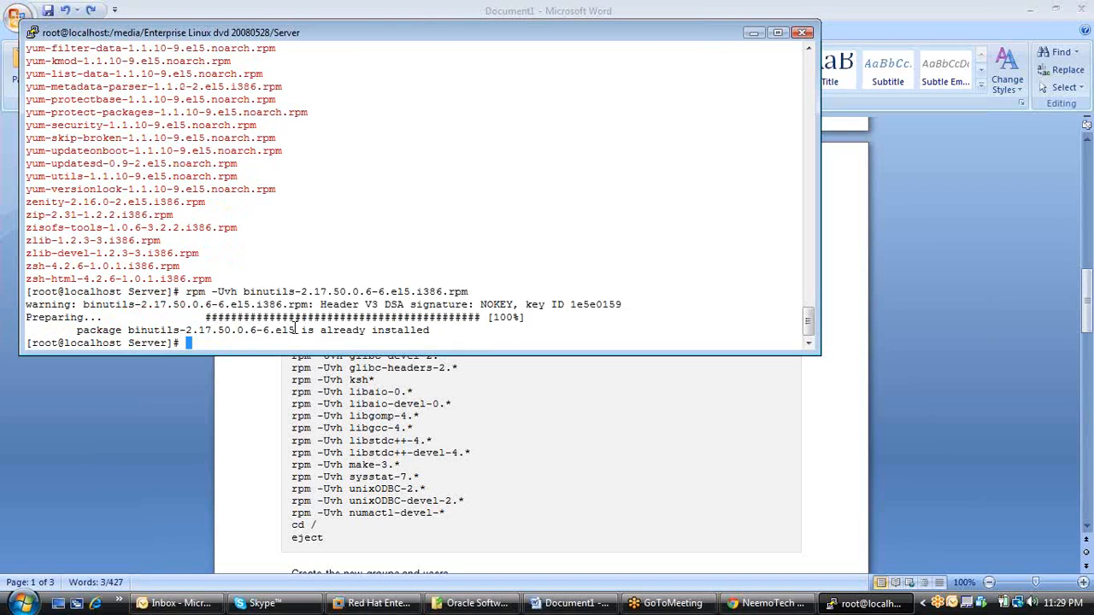
Clear the recalled command and run the copied rpm -Uvh binutils-2.* command in the Server directory.
key(Up)
key(BackSpace)
key(BackSpace)
key(BackSpace)
key(BackSpace)
key(BackSpace)
key(BackSpace)
key(BackSpace)
key(BackSpace)
key(BackSpace)
key(BackSpace)
key(BackSpace)
key(BackSpace)
key(BackSpace)
key(BackSpace)
key(BackSpace)
key(BackSpace)
key(BackSpace)
key(BackSpace)
key(BackSpace)
key(BackSpace)
key(BackSpace)
key(BackSpace)
key(BackSpace)
key(BackSpace)
key(BackSpace)
key(BackSpace)
key(BackSpace)
key(BackSpace)
right_click(295, 329)
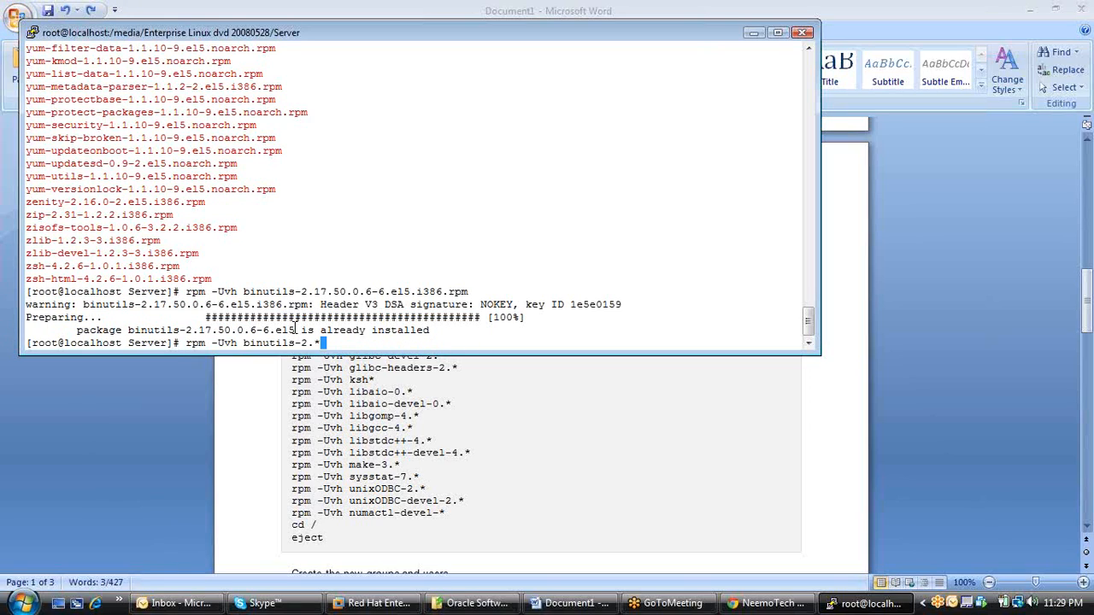
key(Return)
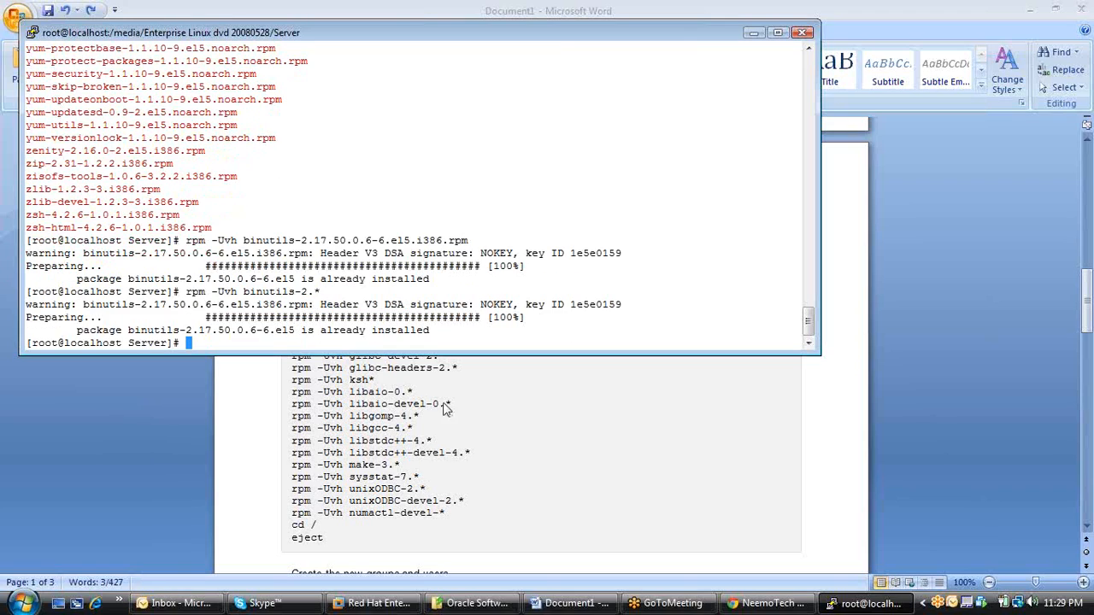
Copy the rpm -Uvh compat-libstdc++-33* line from the Word document and run it in the PuTTY terminal.
key(alt+Tab)
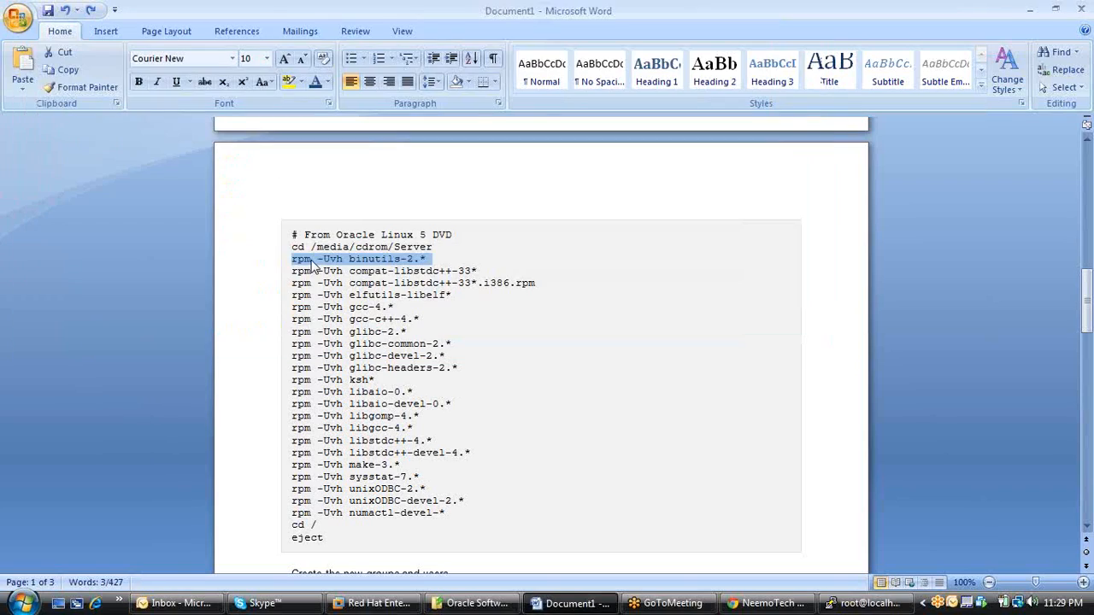
drag(294, 275, 484, 280)
key(super+c)
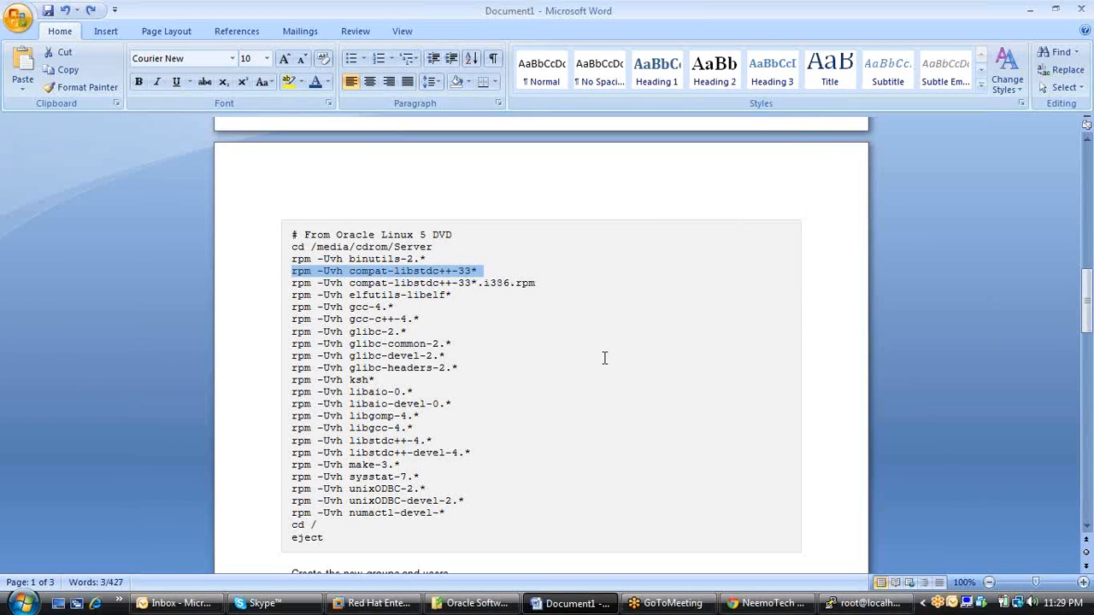
click(893, 607)
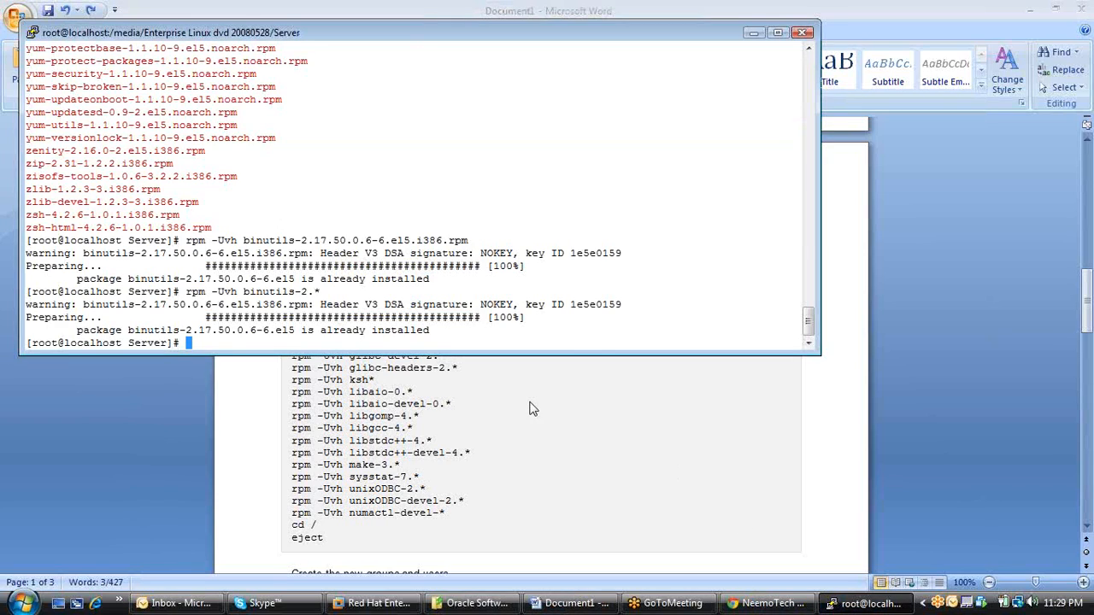
right_click(445, 340)
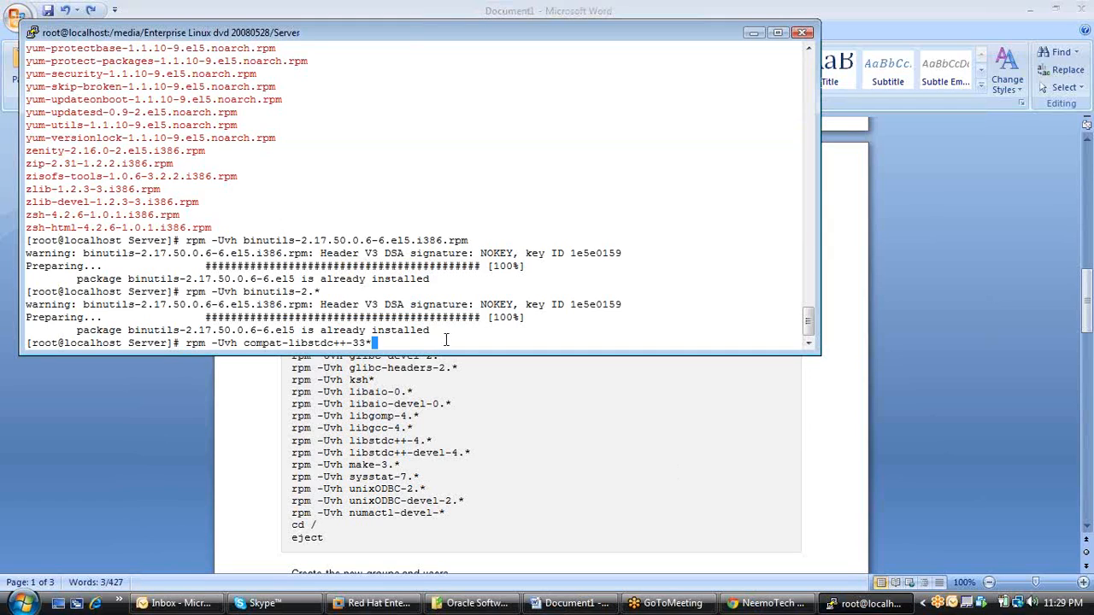
key(Return)
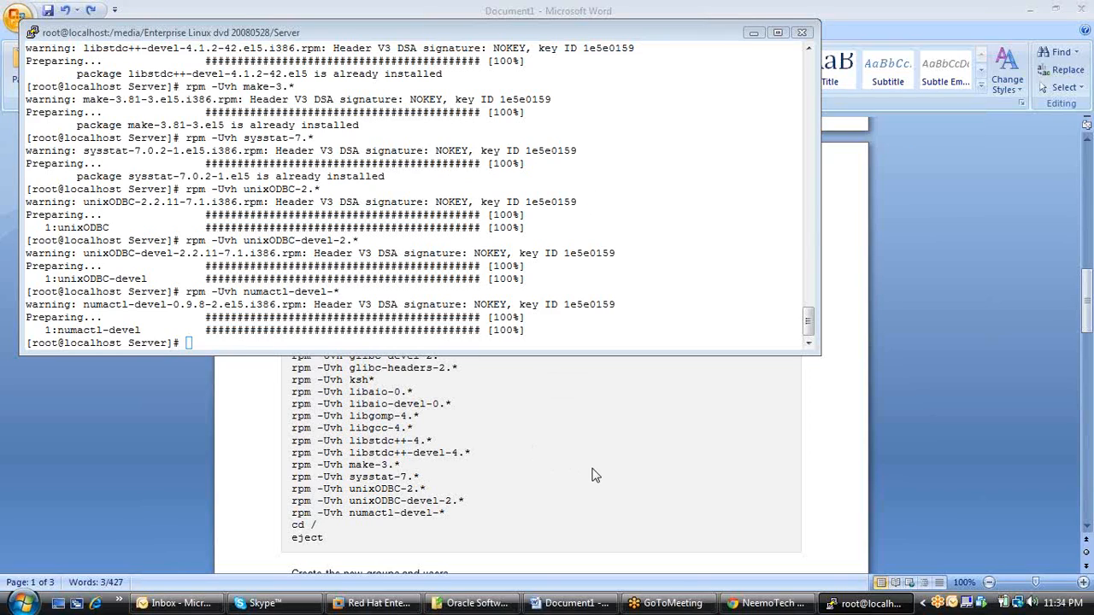
Find the new groups and users commands in the Word document, then return to PuTTY and move its window clear of them.
key(alt+Tab)
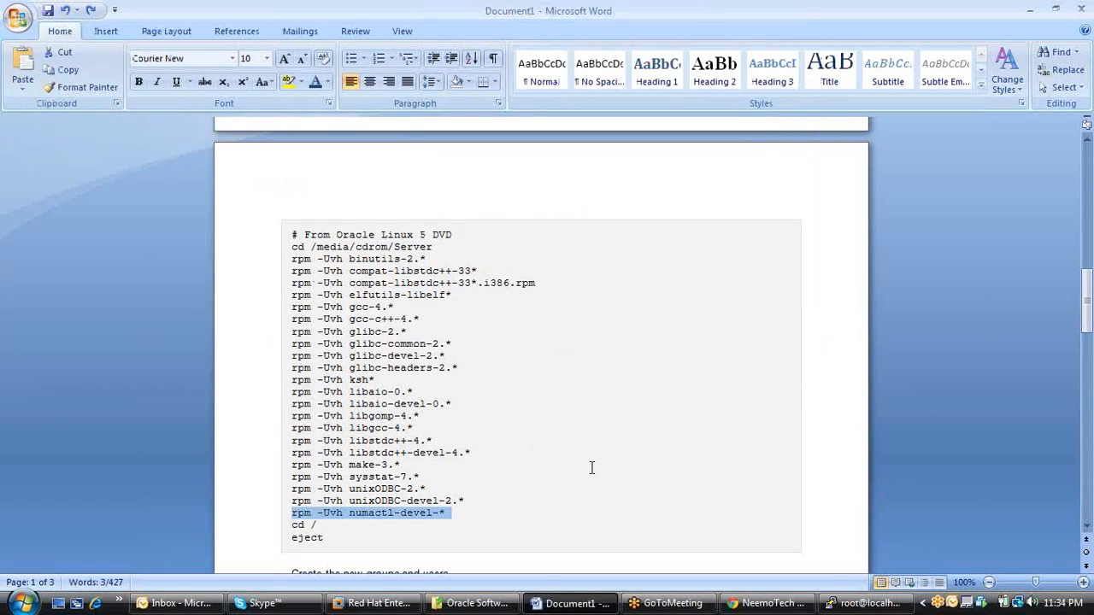
scroll(564, 523, down, 3)
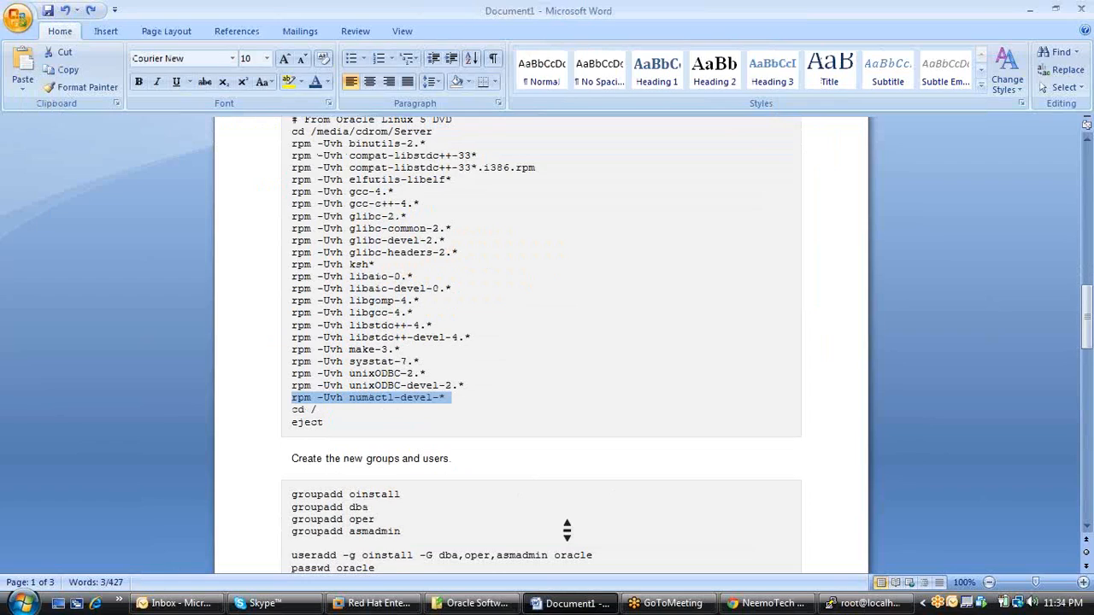
scroll(567, 529, down, 3)
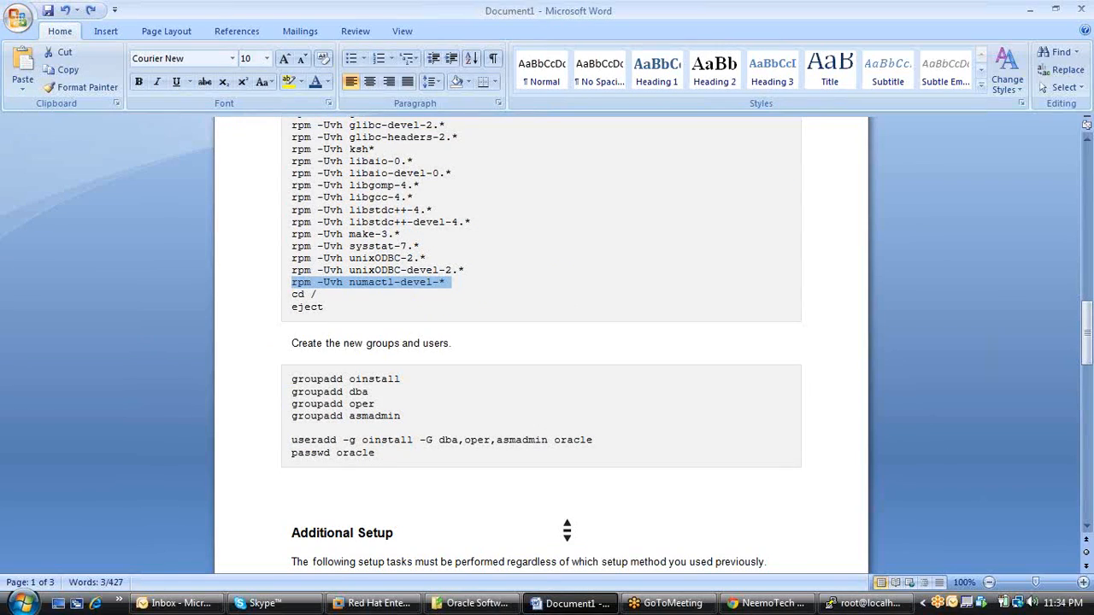
scroll(614, 382, down, 1)
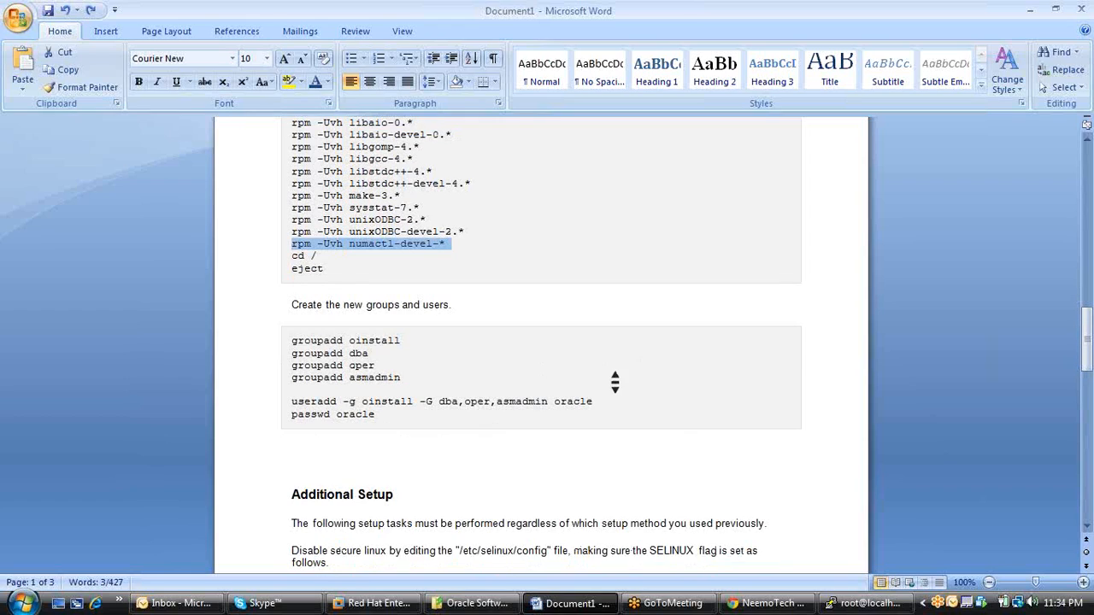
click(872, 607)
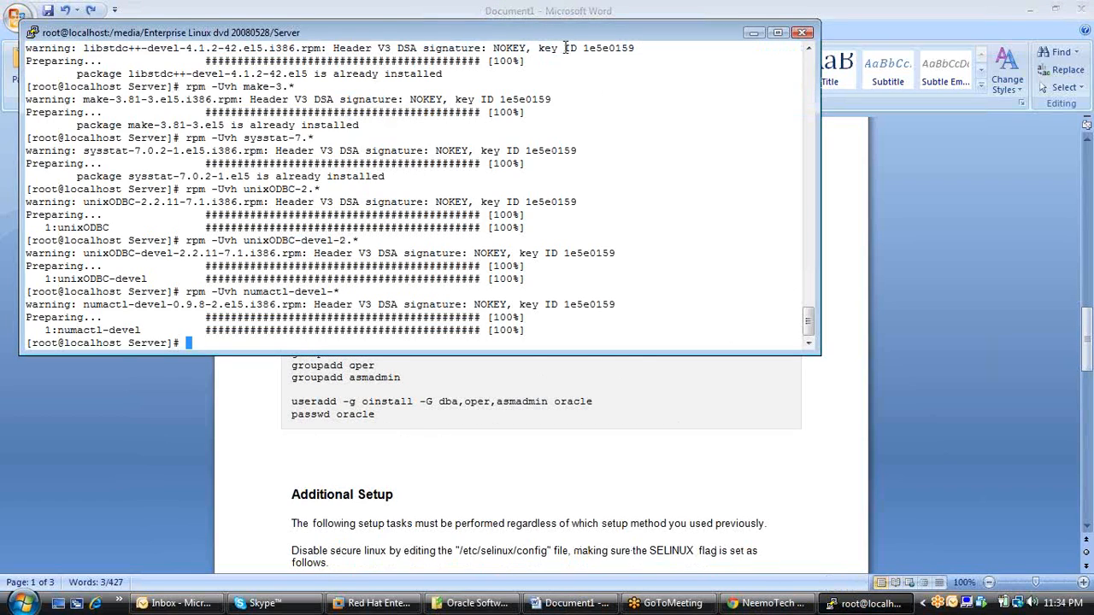
drag(562, 30, 679, 3)
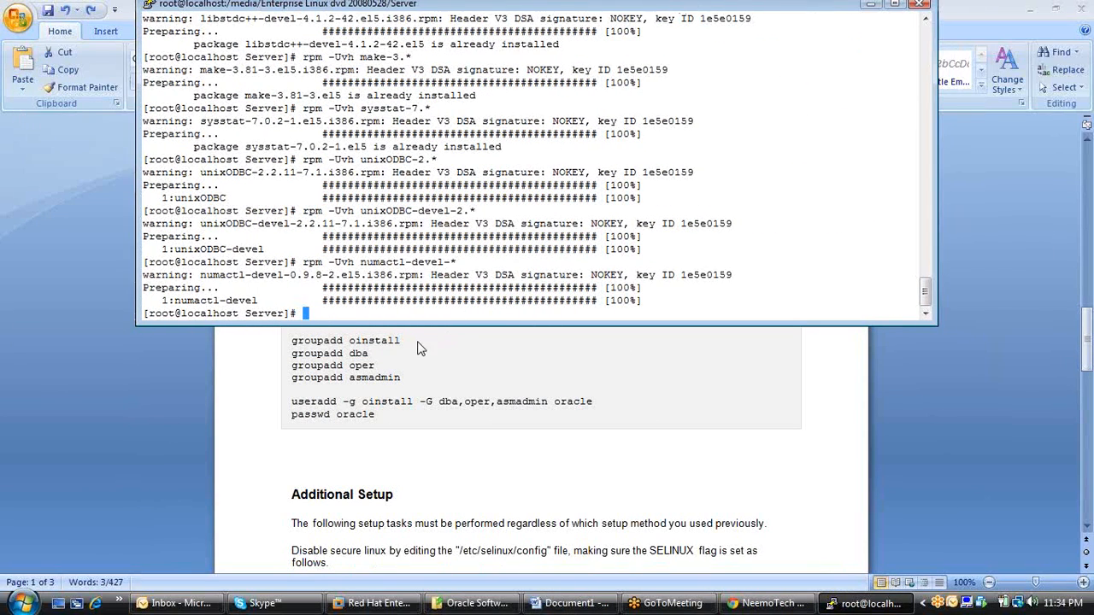
Copy the groupadd oinstall line from the Word document and run it in the PuTTY terminal from root's home directory.
key(alt+Tab)
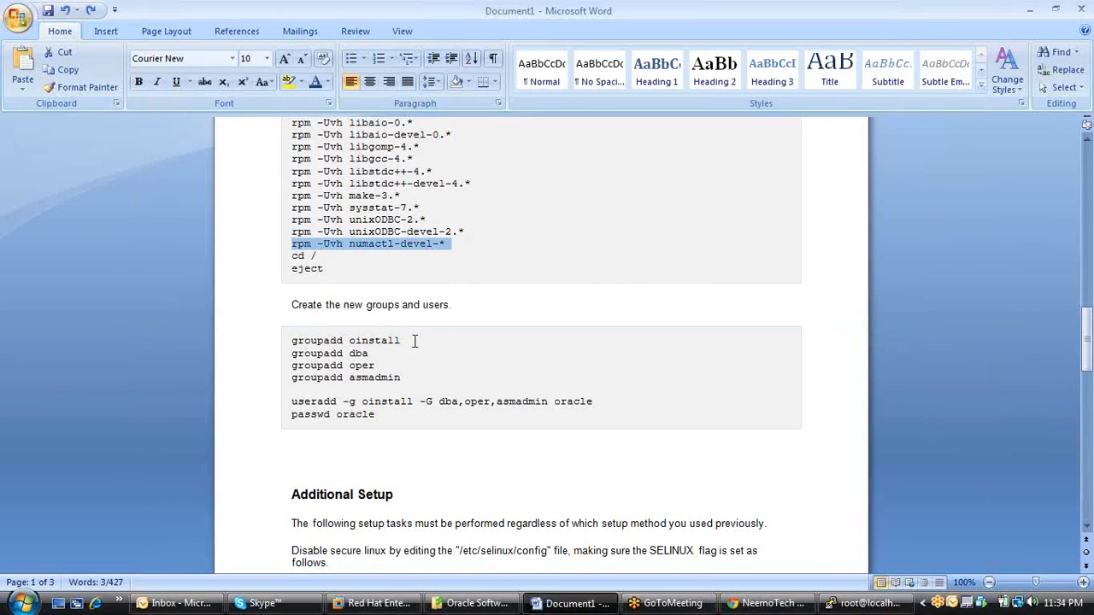
click(287, 345)
drag(288, 341, 400, 335)
key(super+c)
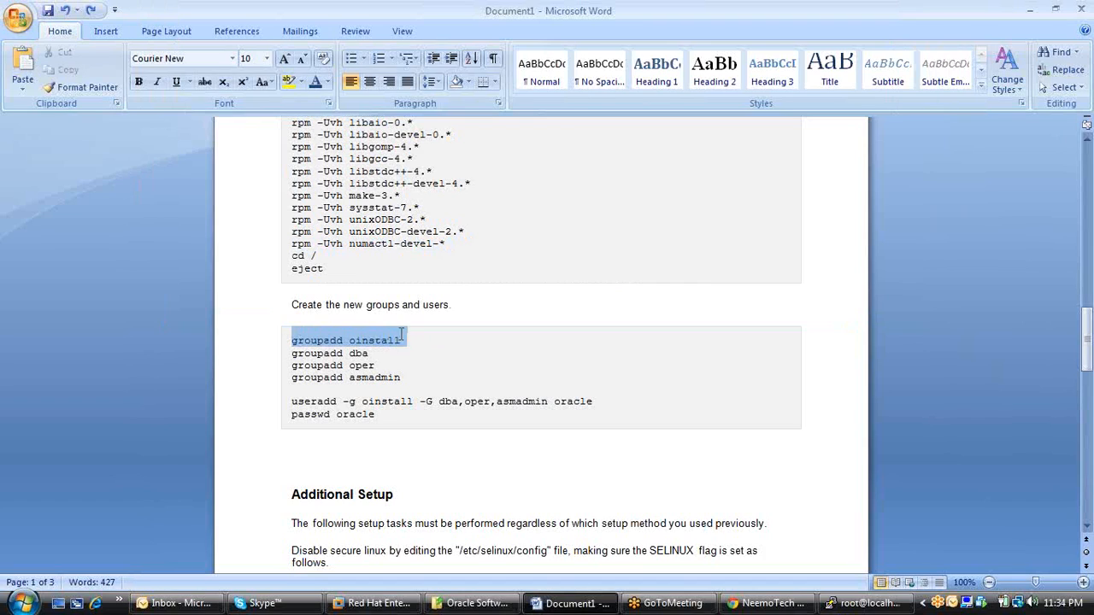
click(868, 603)
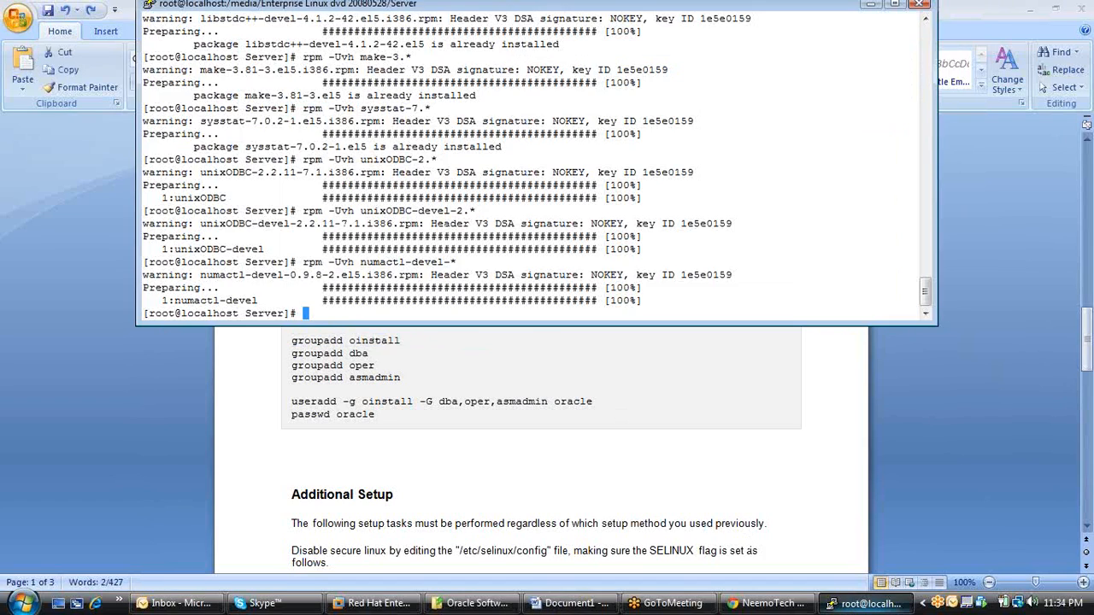
text(cd)
key(Return)
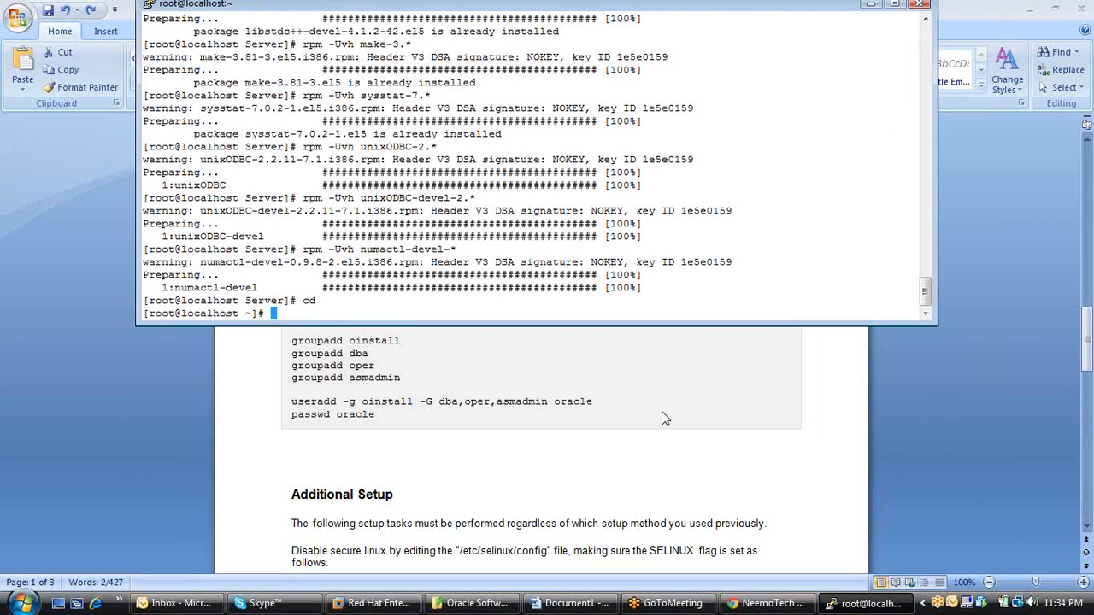
right_click(350, 312)
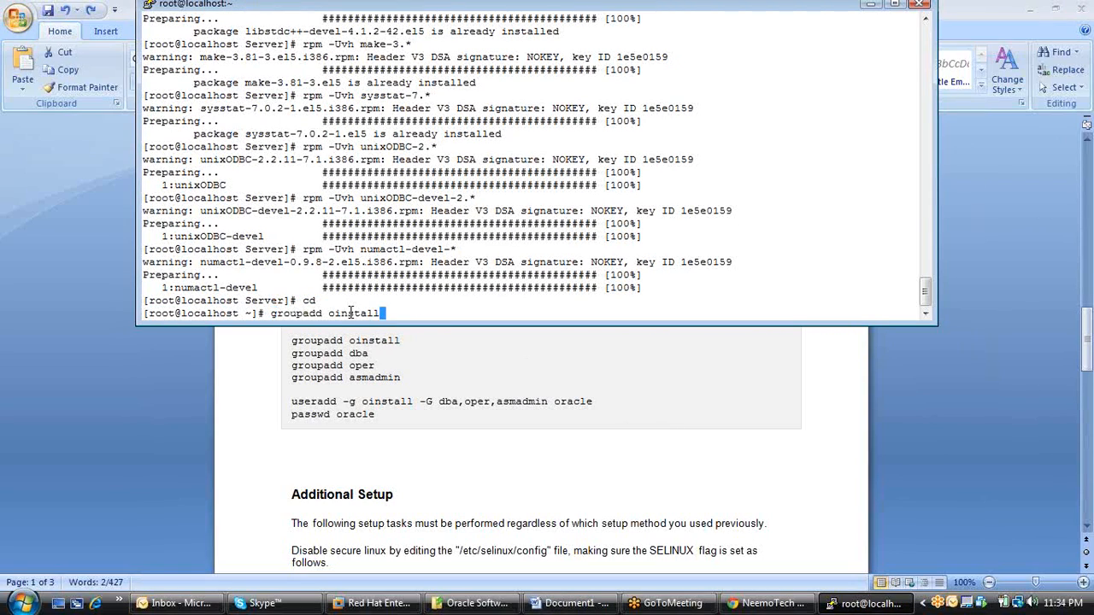
key(Return)
Create the dba, oper and asmadmin groups with separate groupadd commands.
text(groupadd dba)
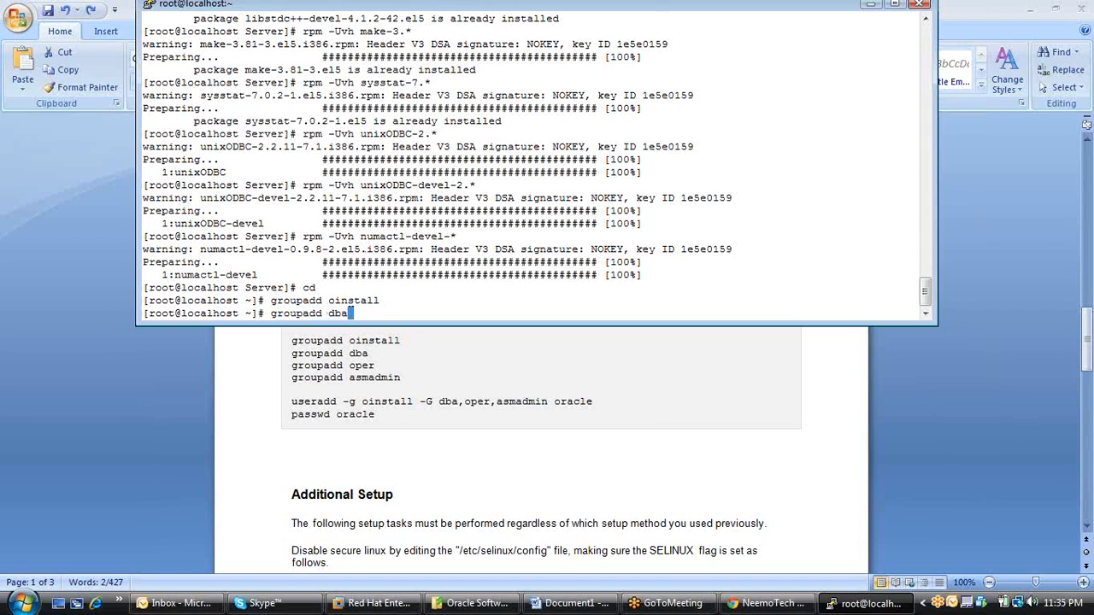
key(Return)
text(group)
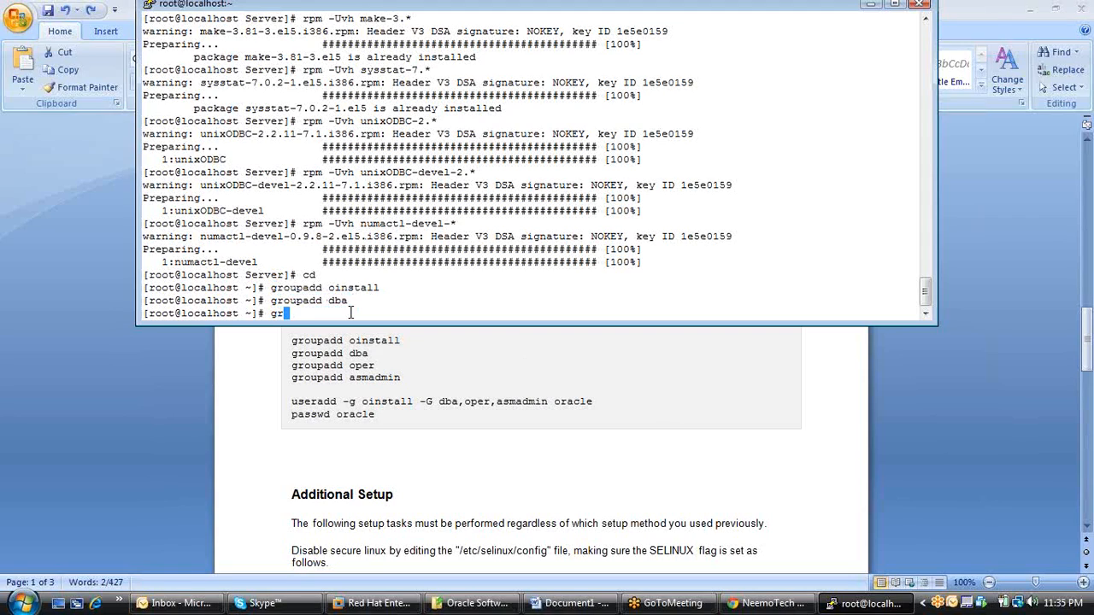
text(add )
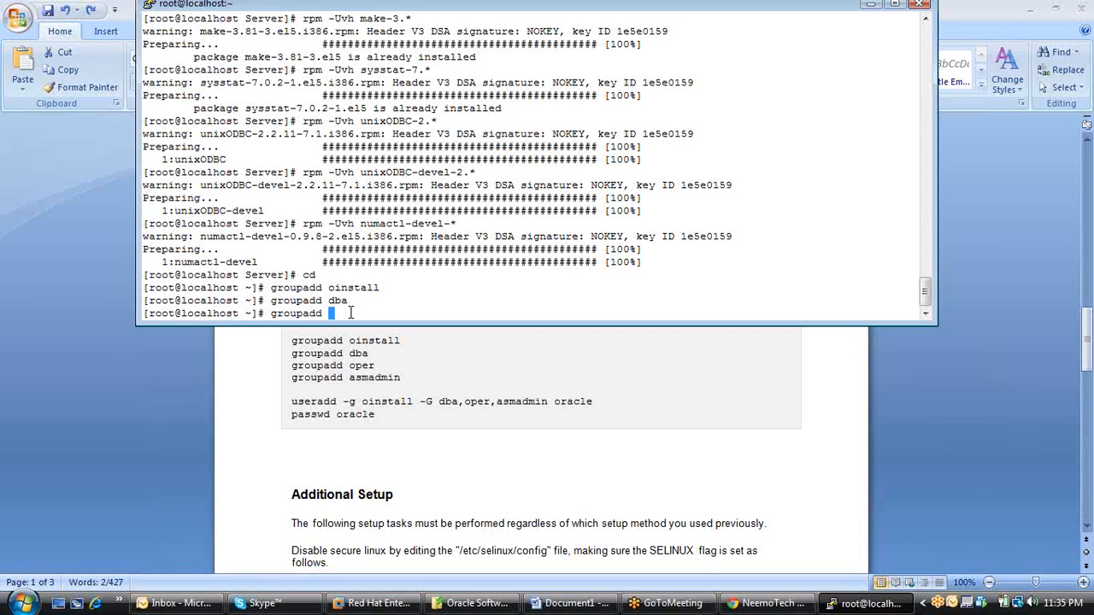
text(oper)
key(Return)
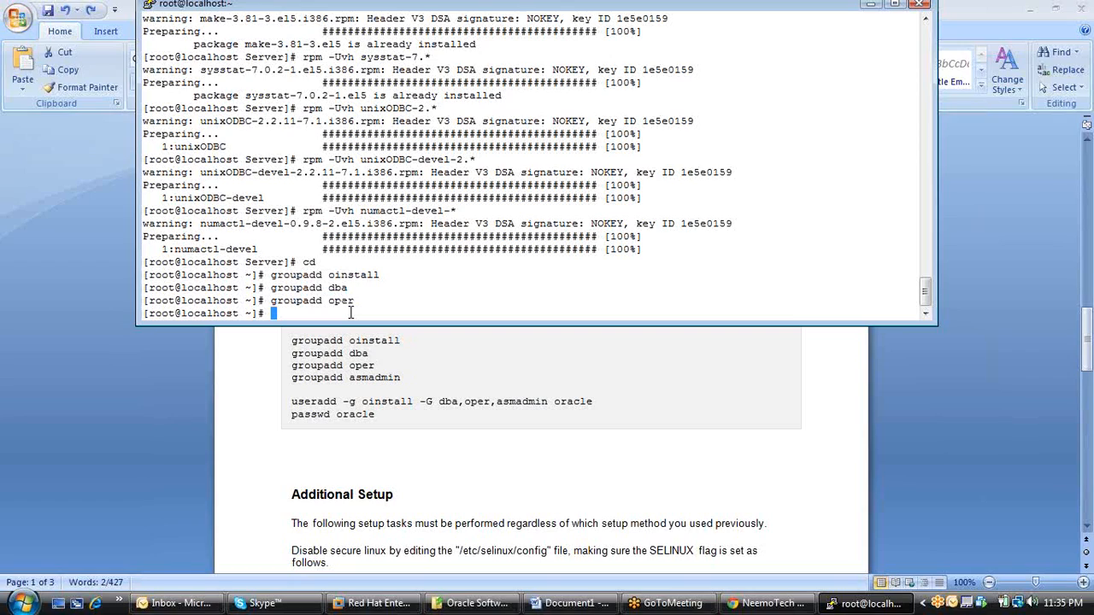
text(groupadd as)
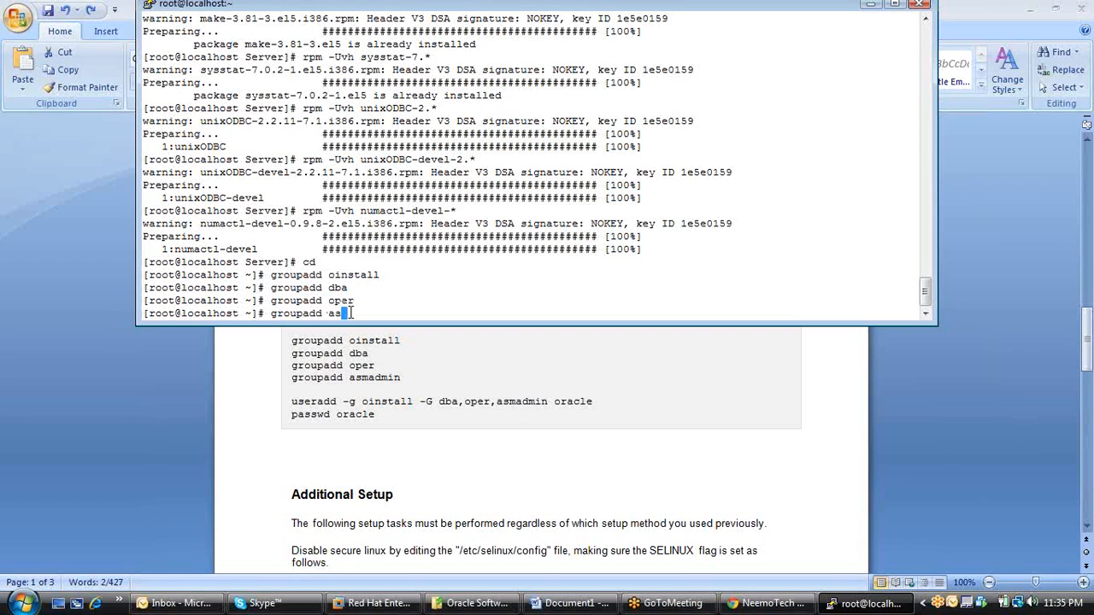
text(madmin)
key(Return)
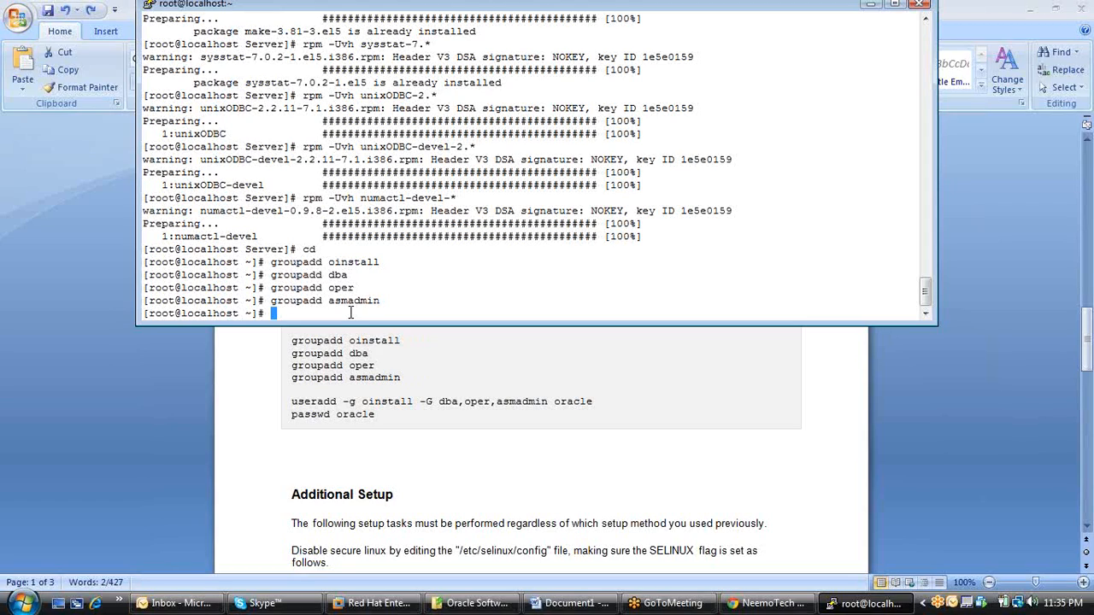
Create the oracle user by running useradd -g oinstall -G dba,oper,asmadmin oracle.
text(useradd)
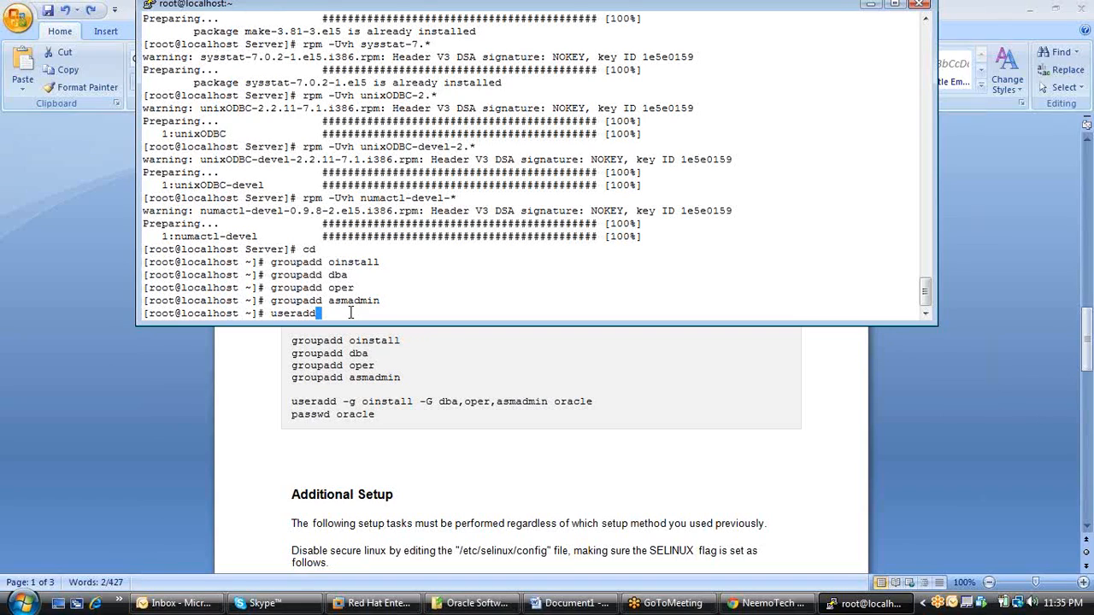
text( -g oi)
key(BackSpace)
key(BackSpace)
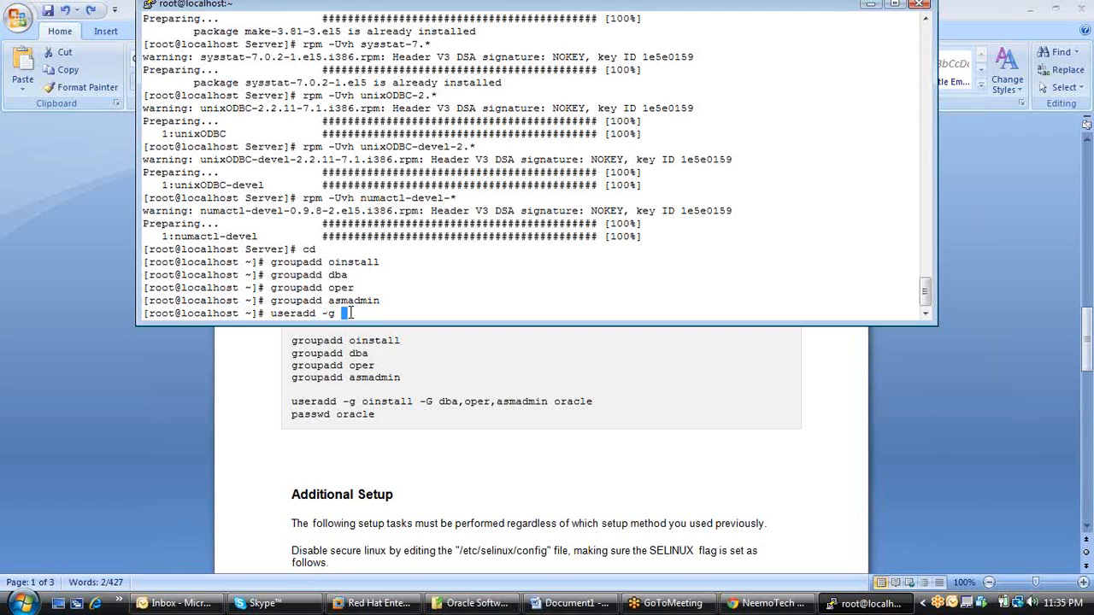
text(oinstall _G)
key(BackSpace)
key(BackSpace)
text(-G dba)
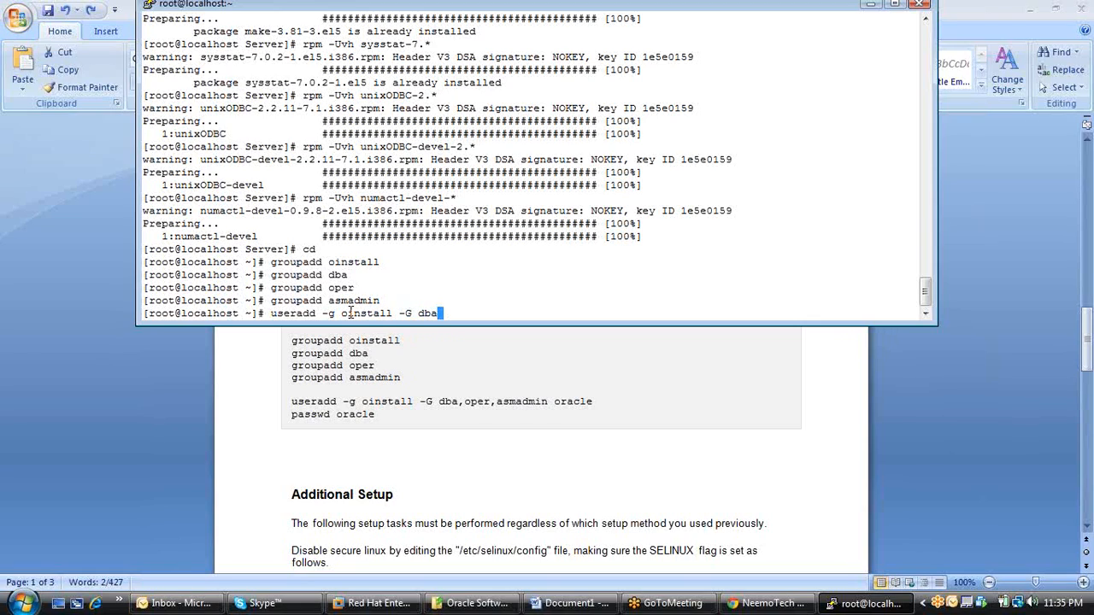
text(,oper,asma)
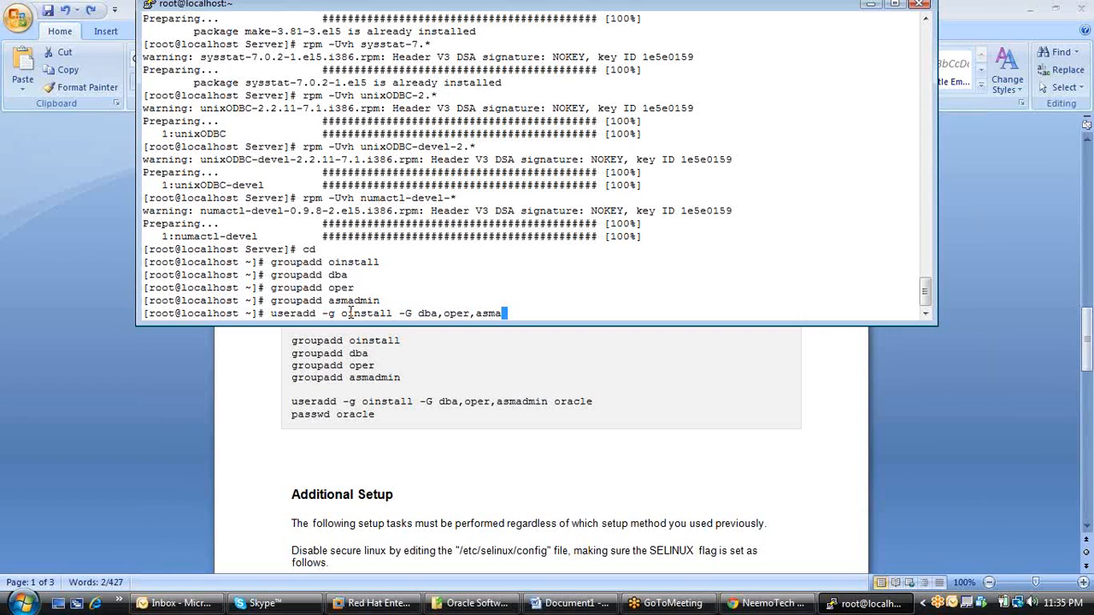
text(dmin oracle)
key(Return)
Run passwd oracle and enter the account's new password twice.
text(pass)
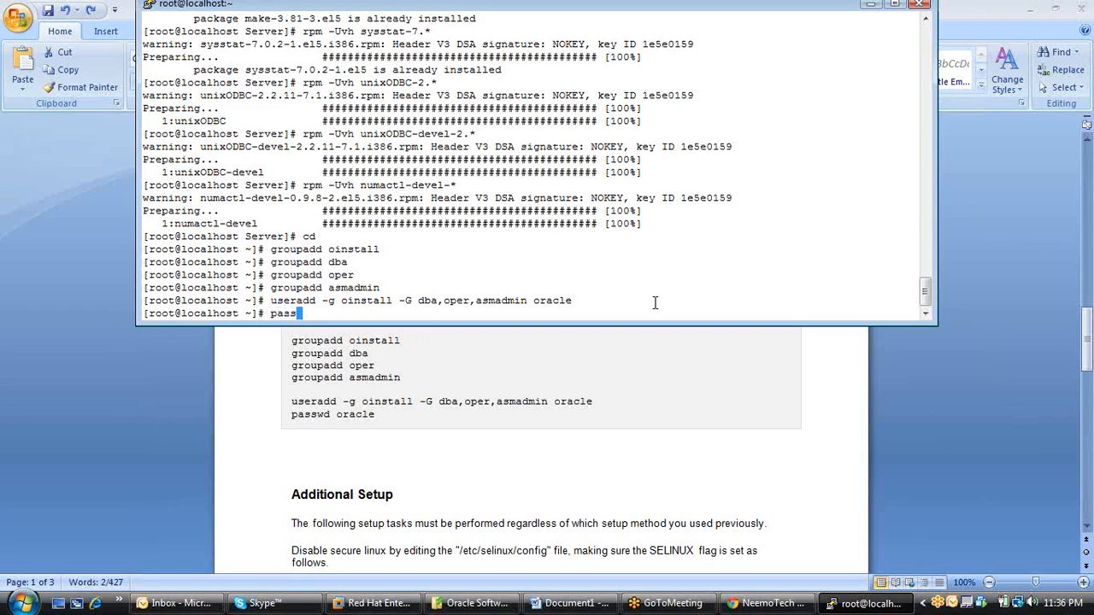
text(wd oracle)
key(Return)
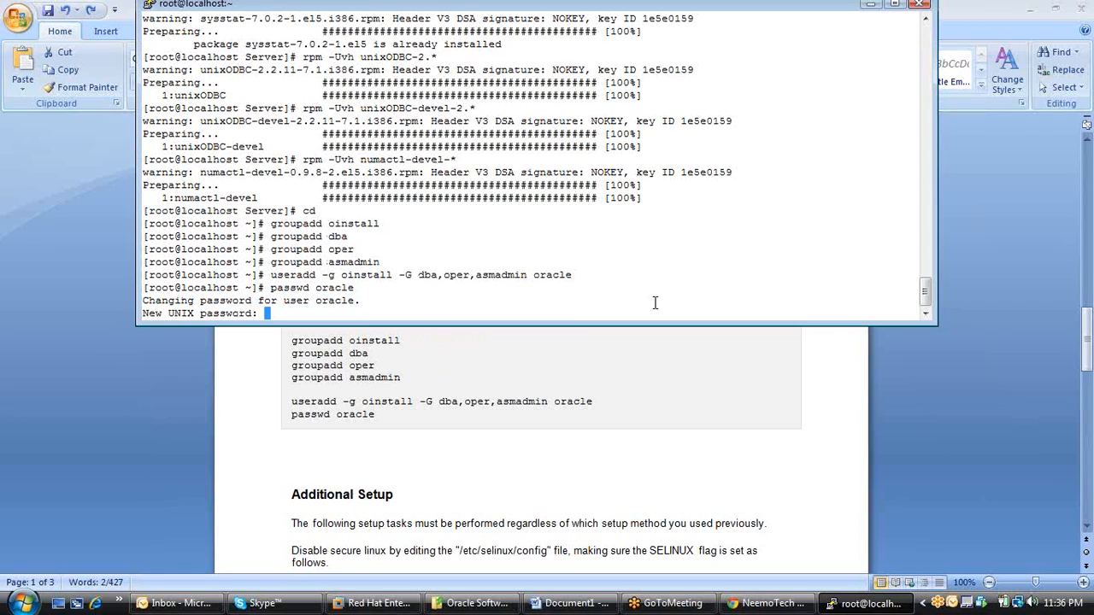
text(oracle)
key(Return)
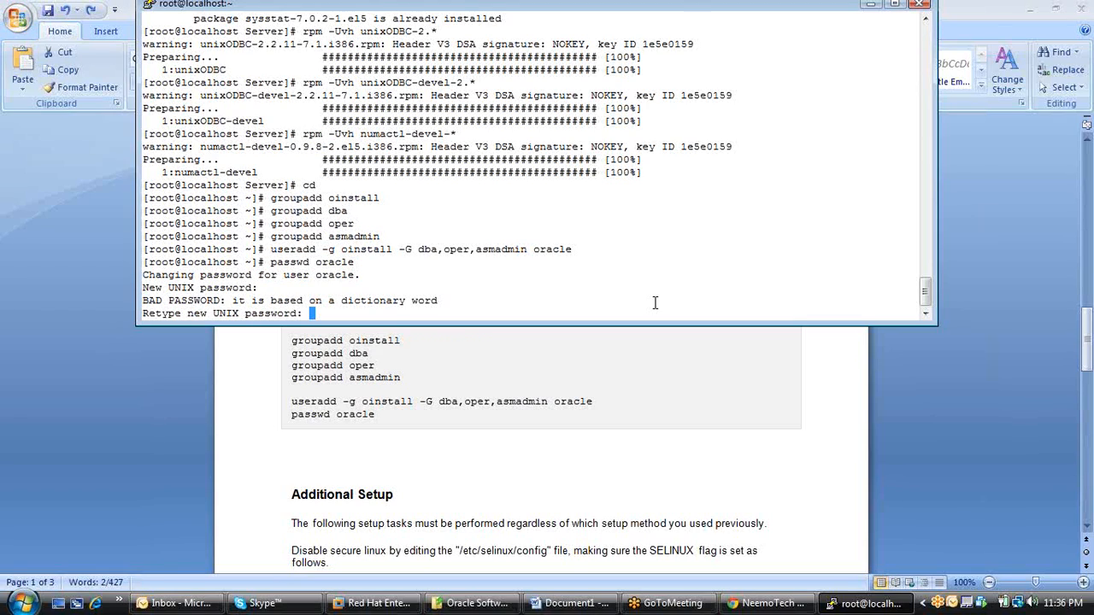
key(Return)
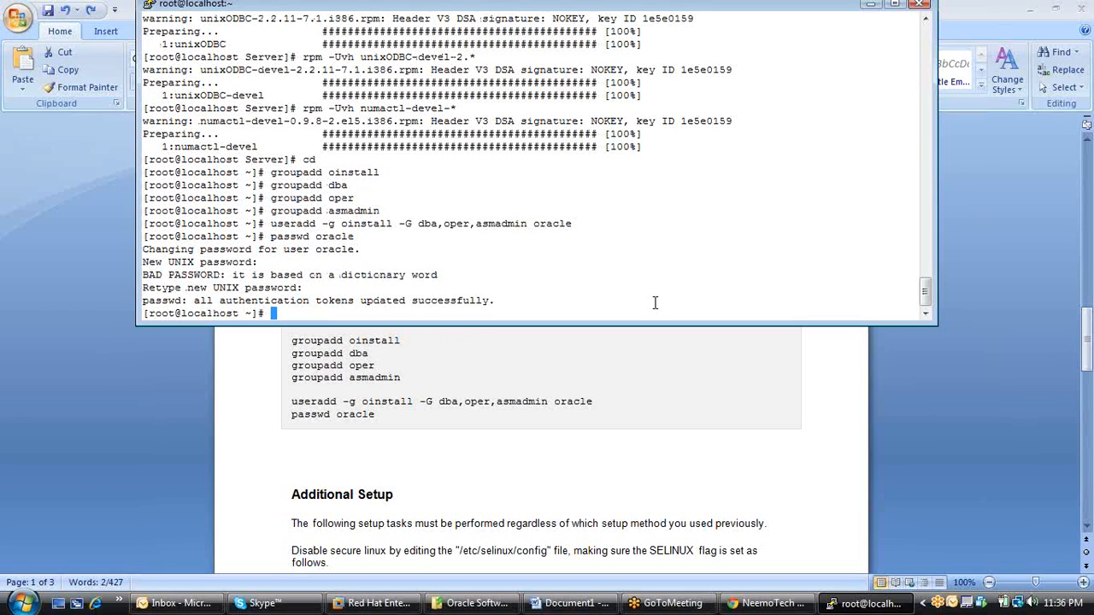
Copy the mkdir -p /home/oracle/app/oracle/product/11.2.0/db_1 line from the Word document and run it in PuTTY.
key(alt+Tab)
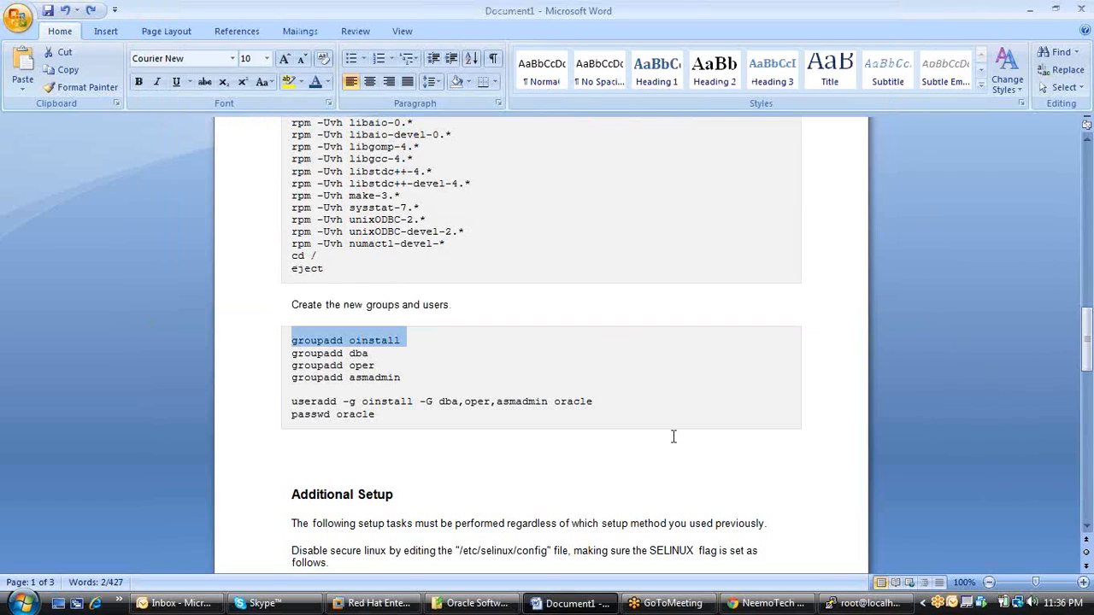
scroll(672, 436, down, 4)
scroll(673, 437, down, 8)
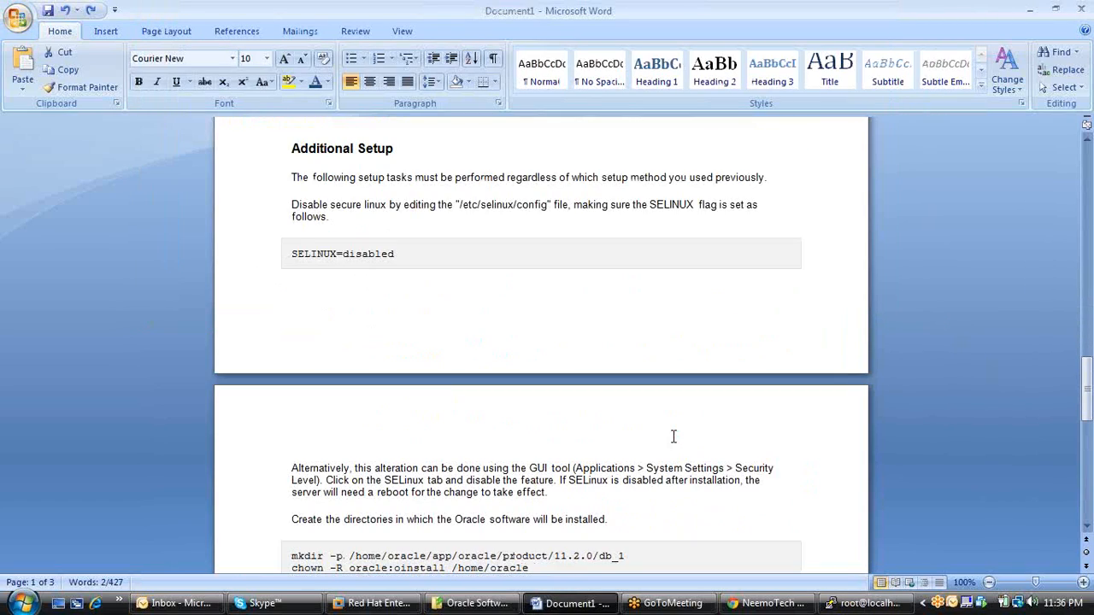
scroll(673, 437, down, 1)
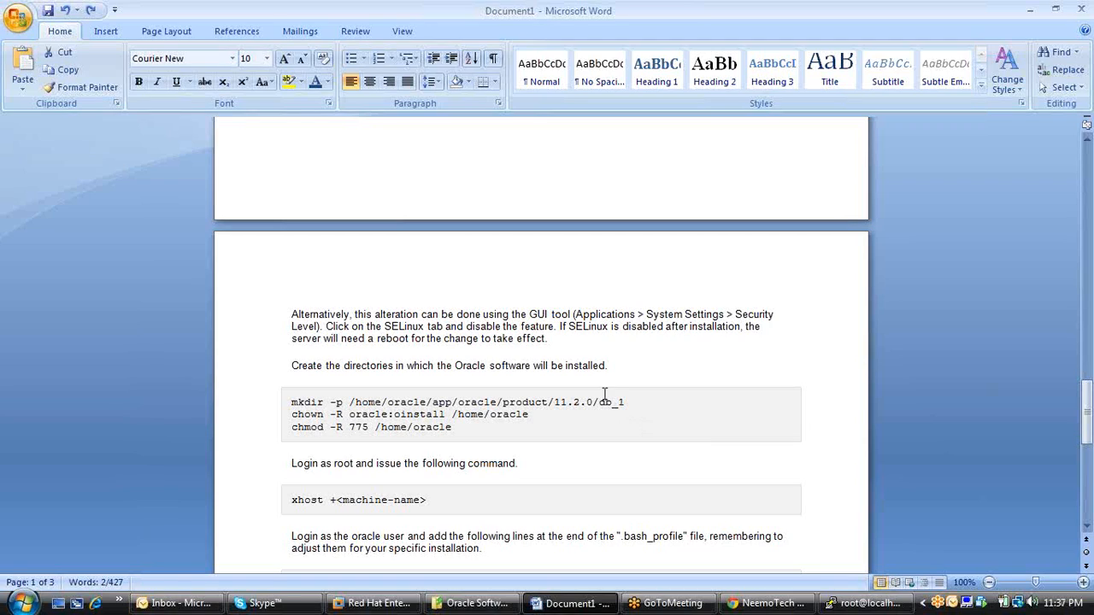
drag(629, 402, 292, 402)
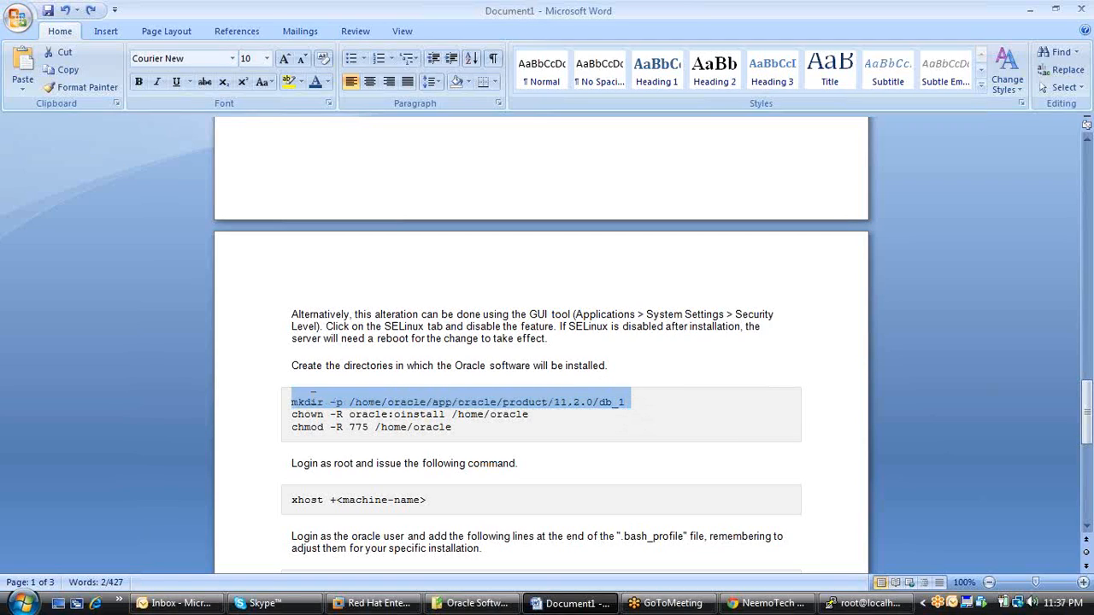
text(c)
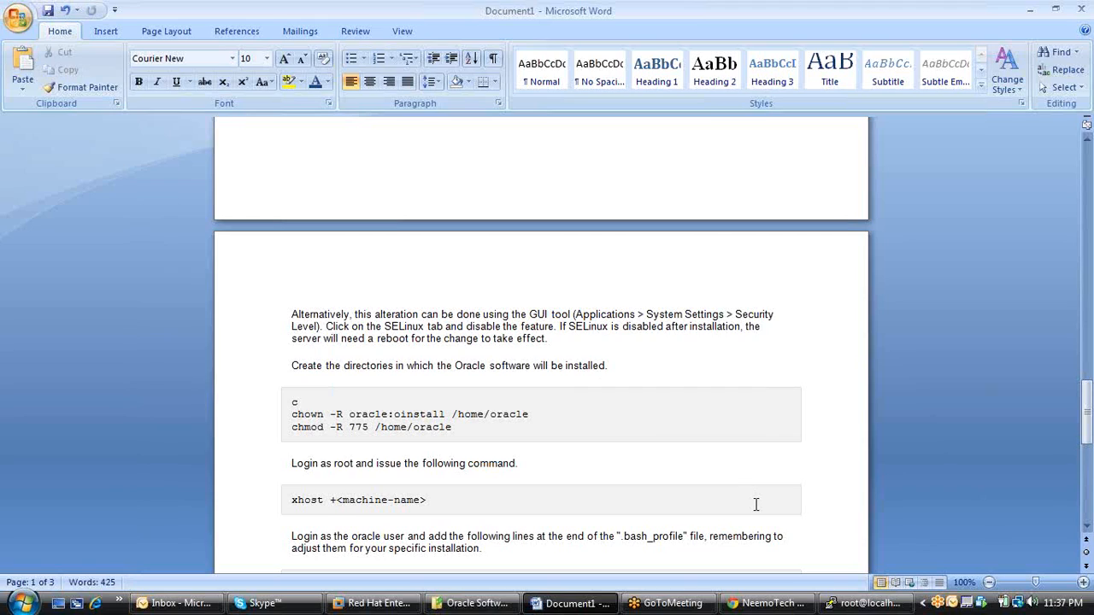
key(ctrl+z)
key(super+c)
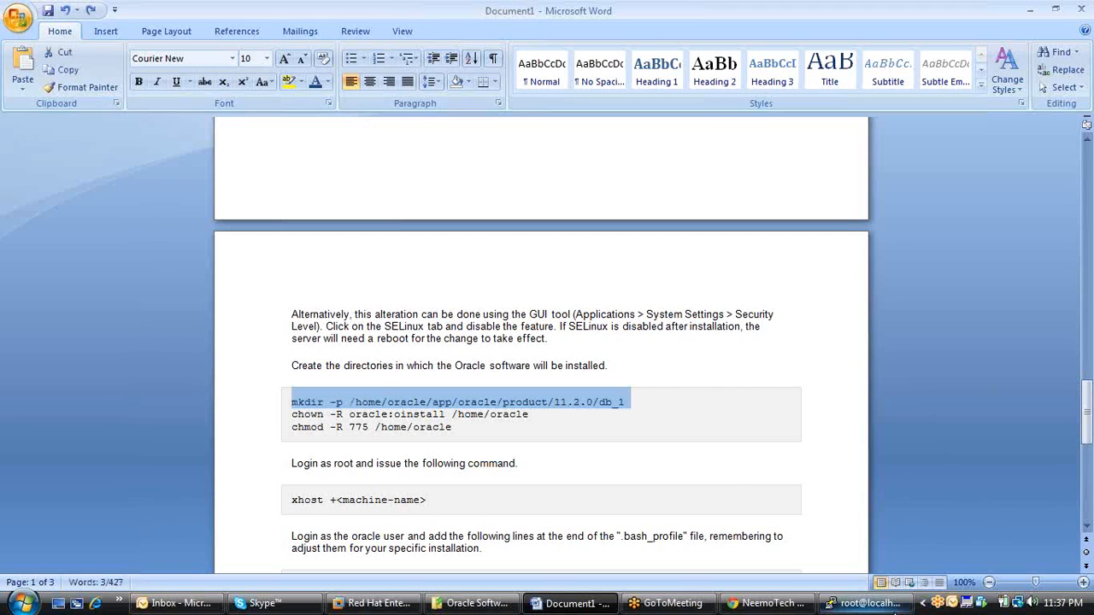
click(863, 603)
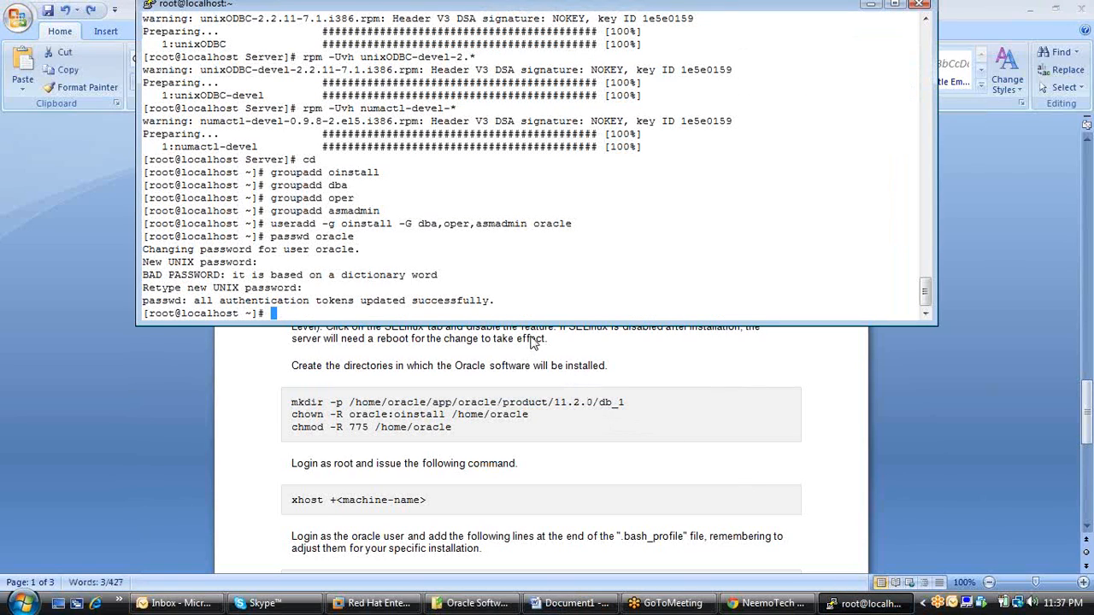
right_click(519, 313)
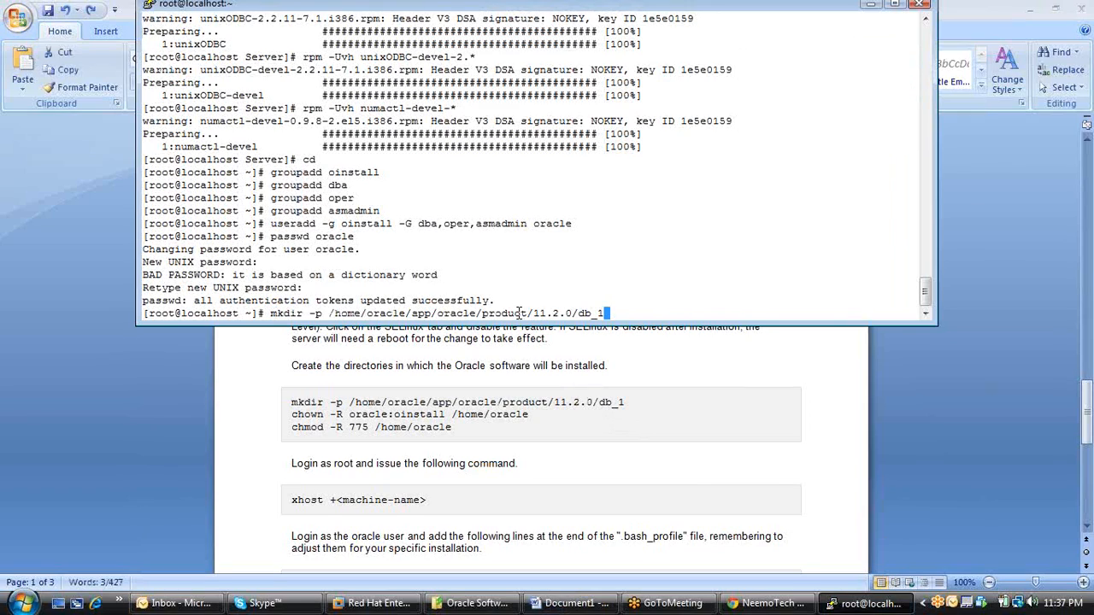
key(Return)
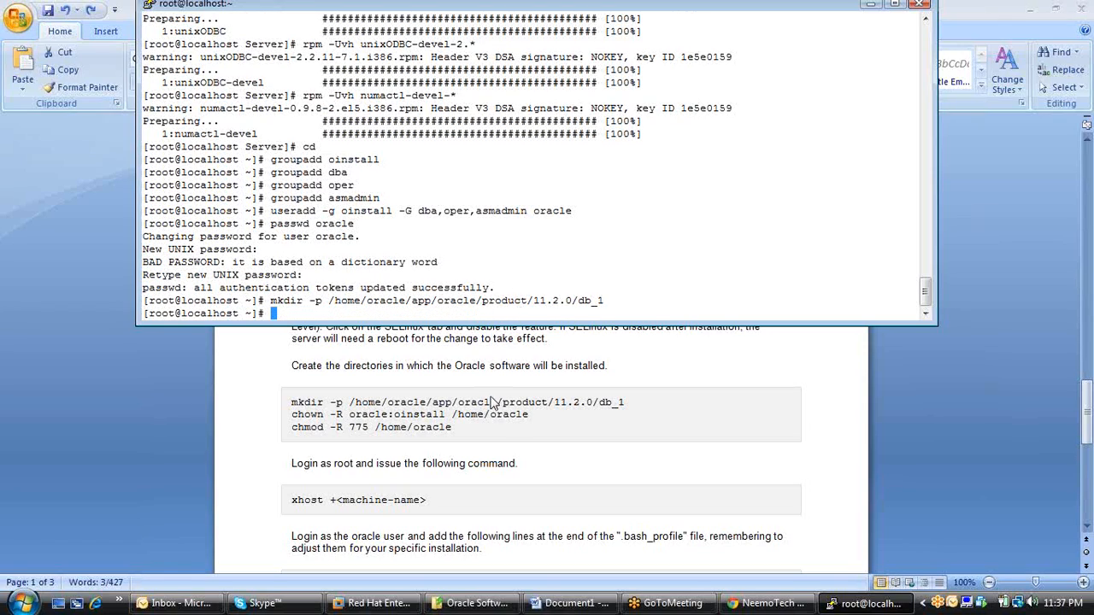
Copy the chown -R oracle:oinstall /home/oracle line from the Word document and run it in PuTTY.
click(532, 417)
click(532, 417)
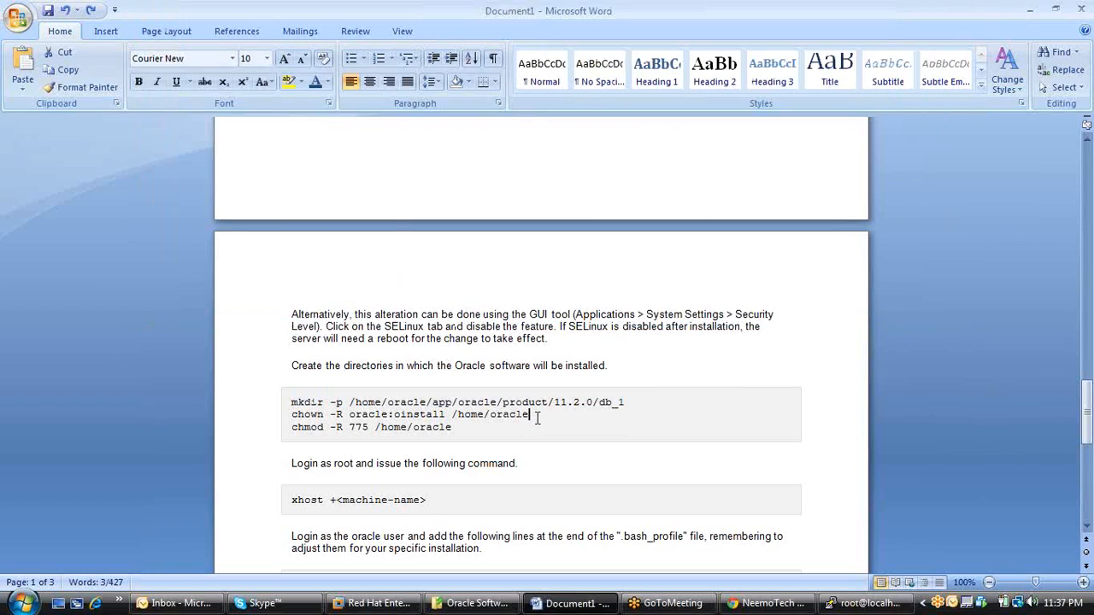
drag(531, 417, 298, 417)
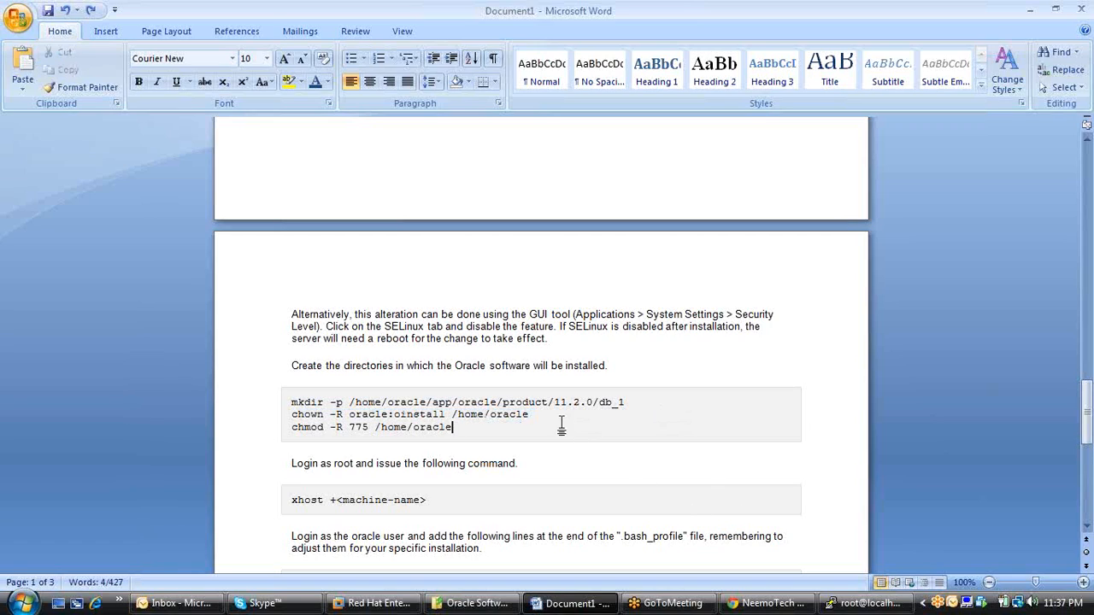
drag(504, 415, 298, 413)
key(super+c)
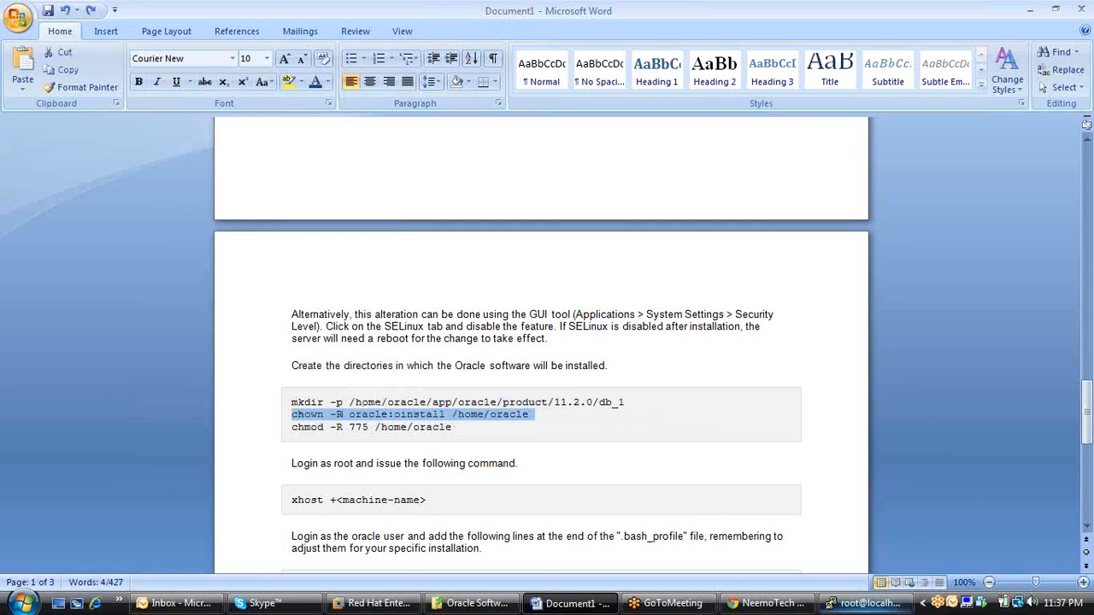
click(863, 604)
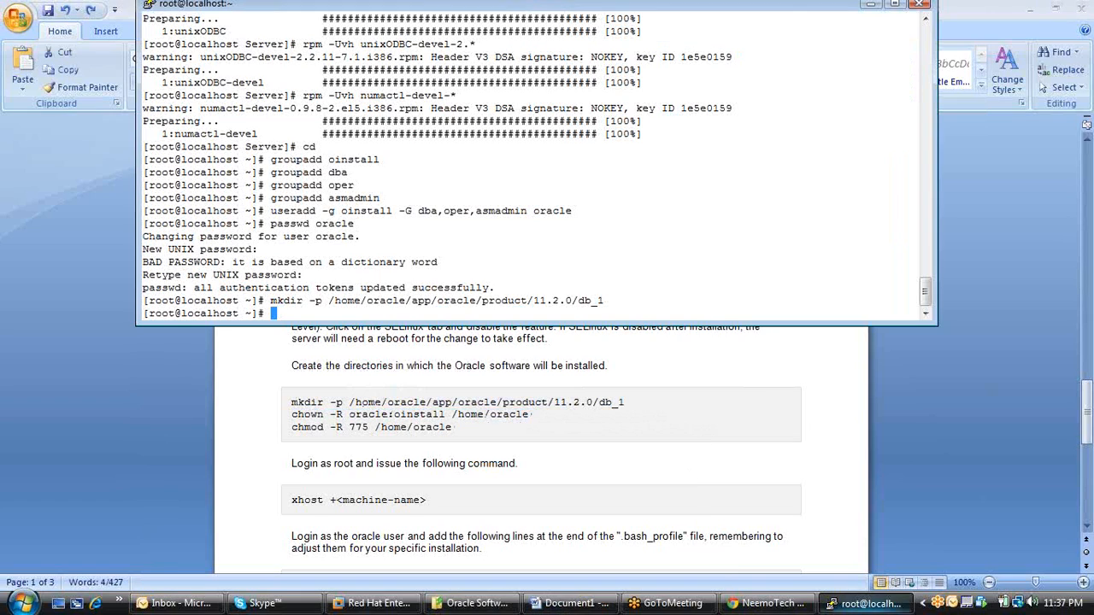
right_click(493, 309)
key(Return)
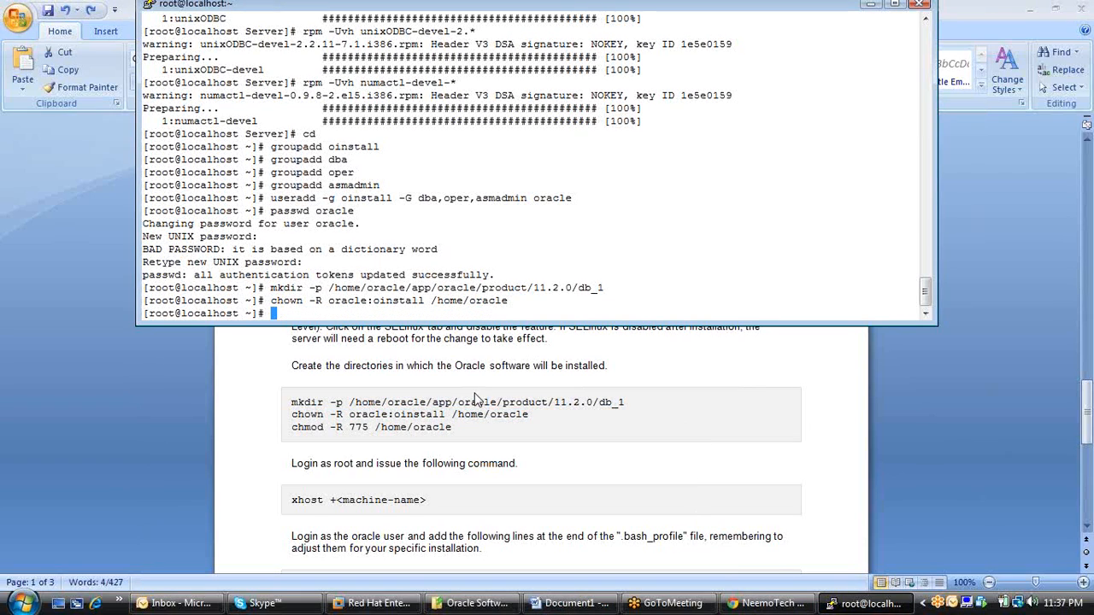
Copy the chmod -R 775 /home/oracle line from the Word document and run it in PuTTY.
key(alt+Tab)
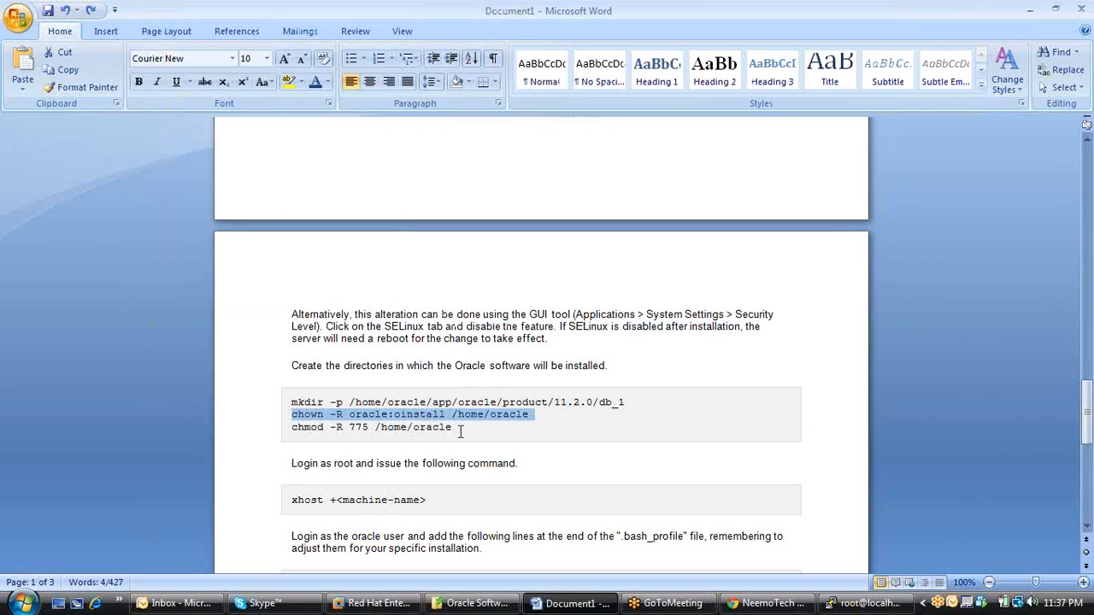
drag(443, 429, 277, 426)
key(super+c)
text(c)
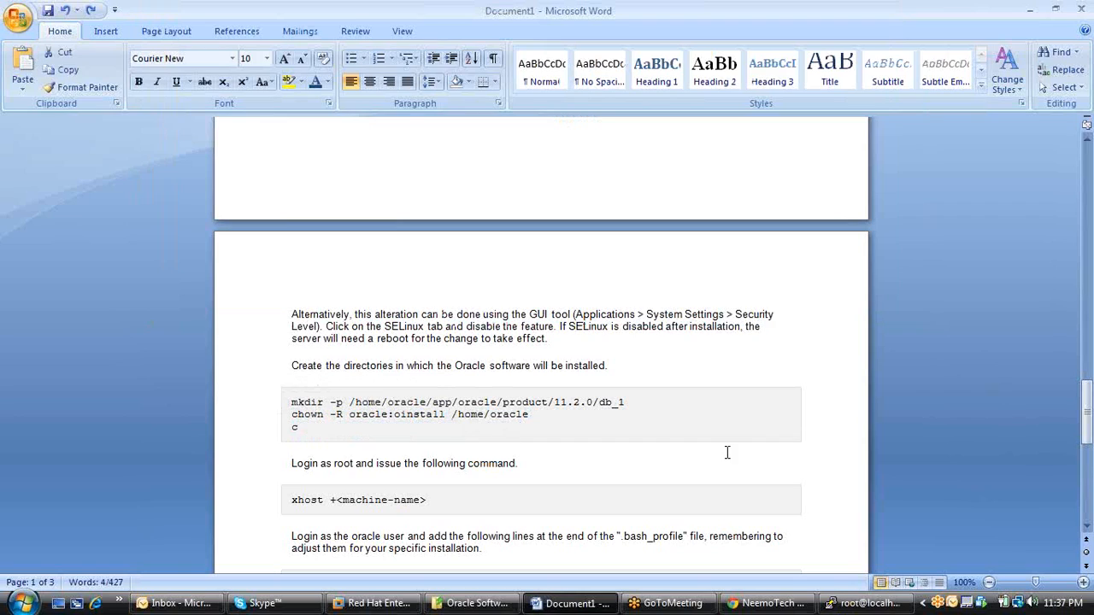
key(ctrl+z)
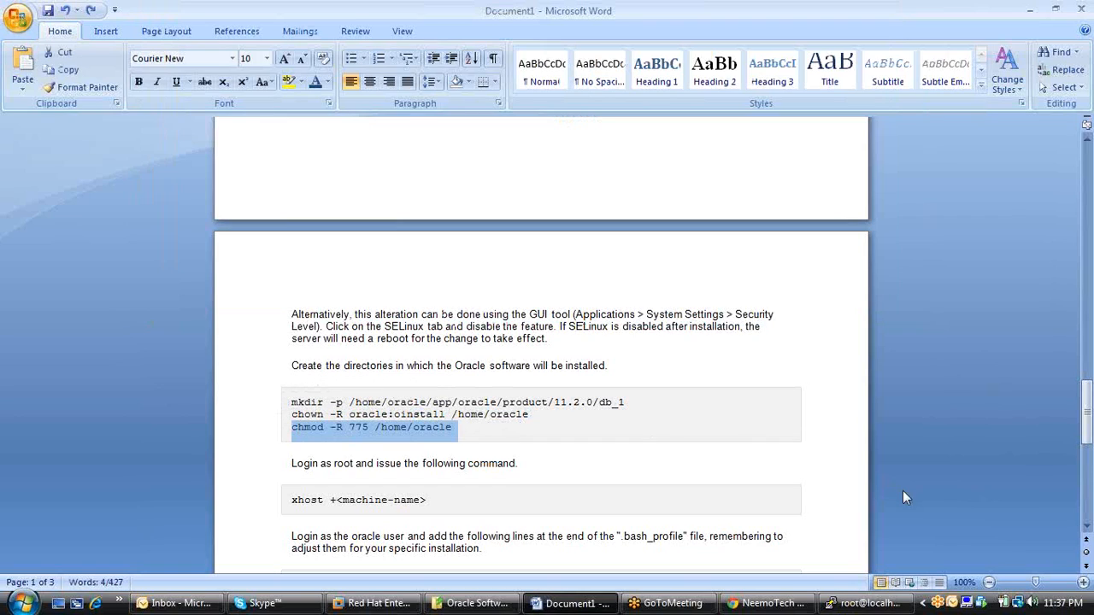
click(864, 610)
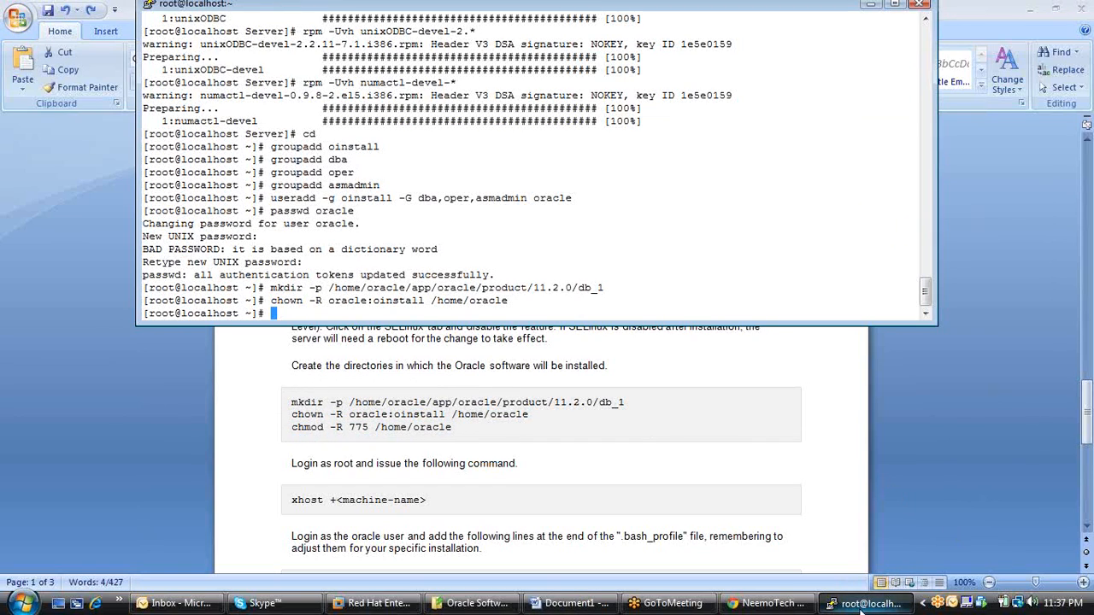
right_click(442, 312)
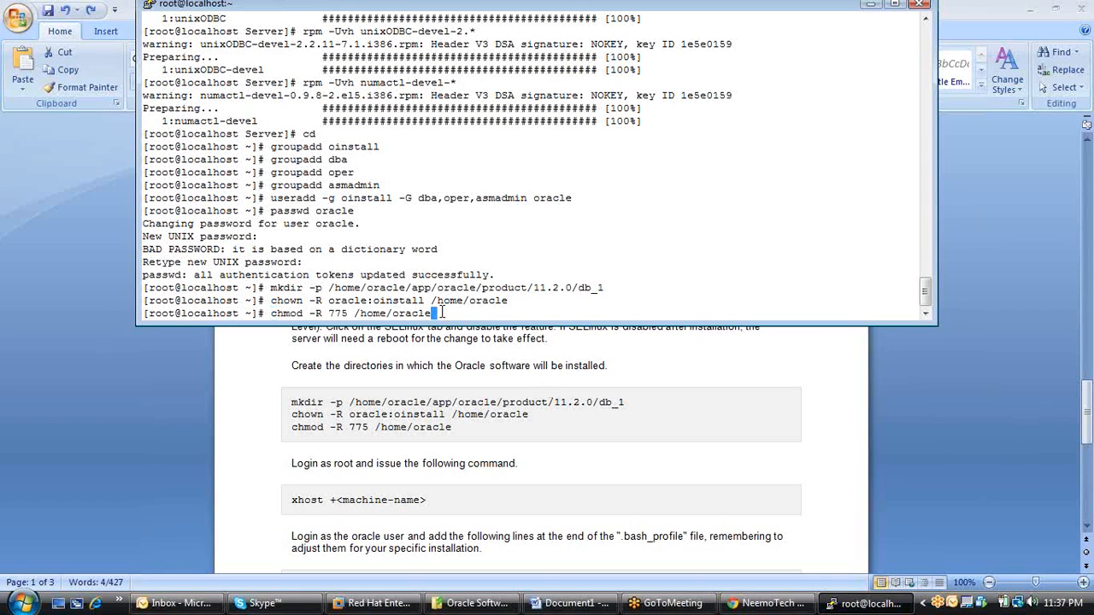
key(Return)
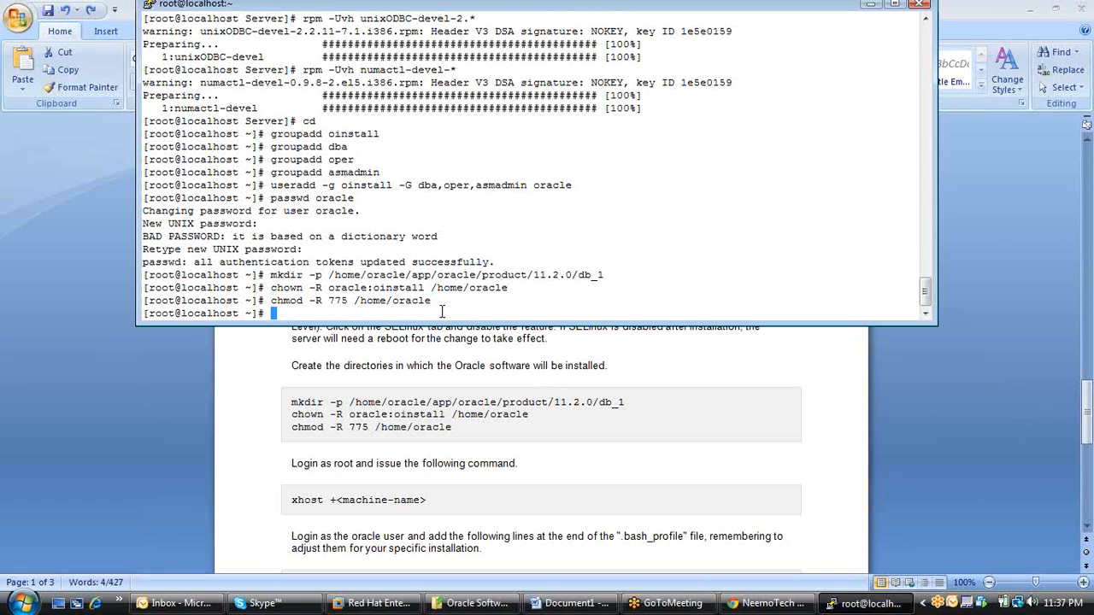
Check the .bash_profile instructions in the Word document, and open .bash_profile with vi in PuTTY.
click(518, 470)
scroll(517, 468, down, 6)
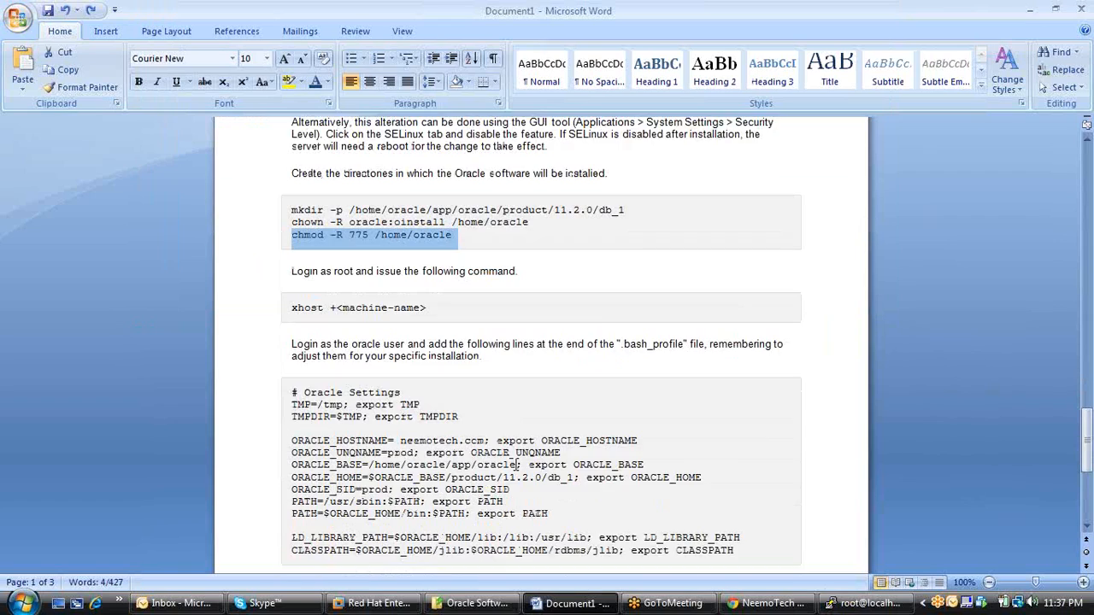
scroll(516, 464, down, 1)
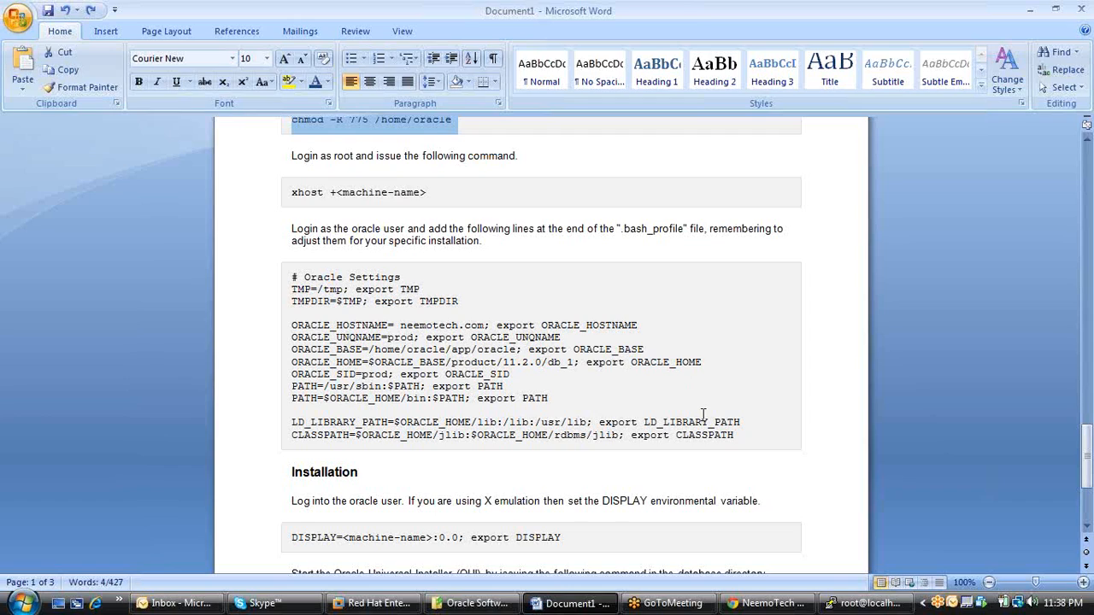
click(833, 604)
text(vi .ba)
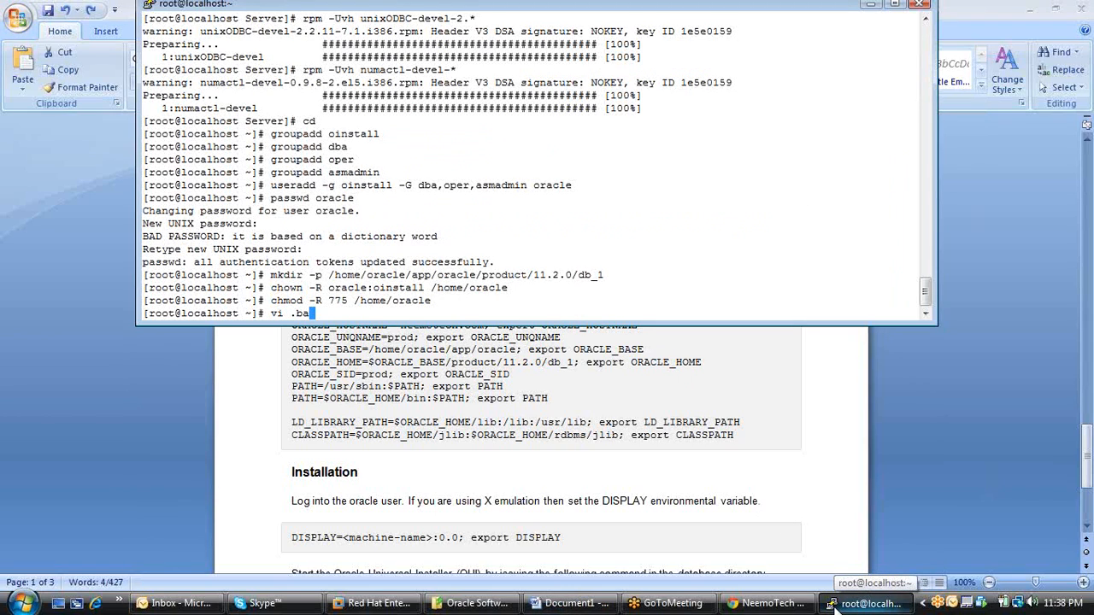
text(sh_profile)
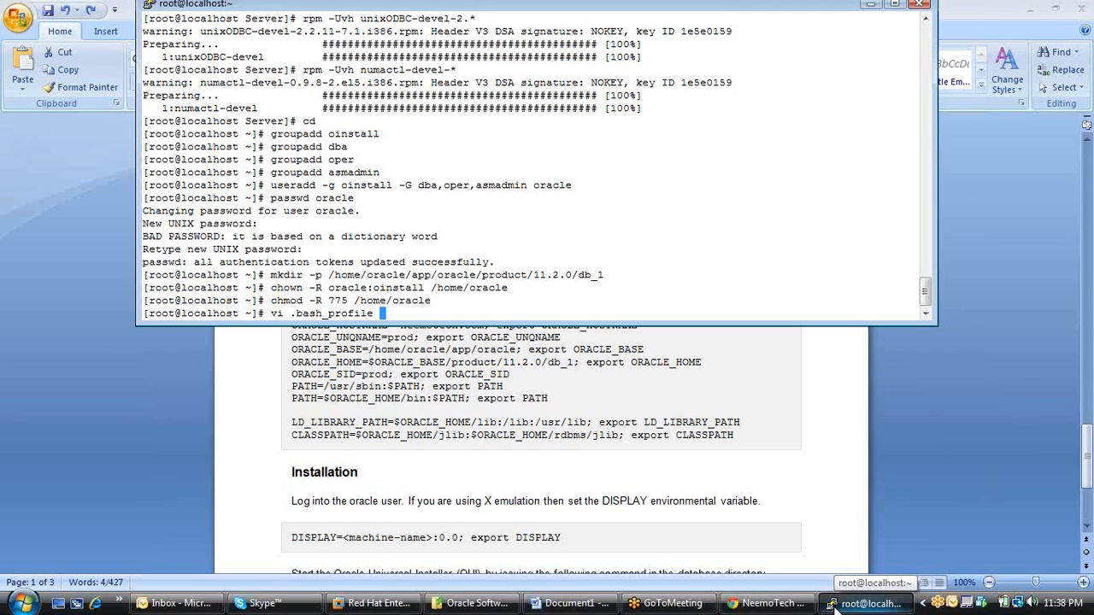
key(Return)
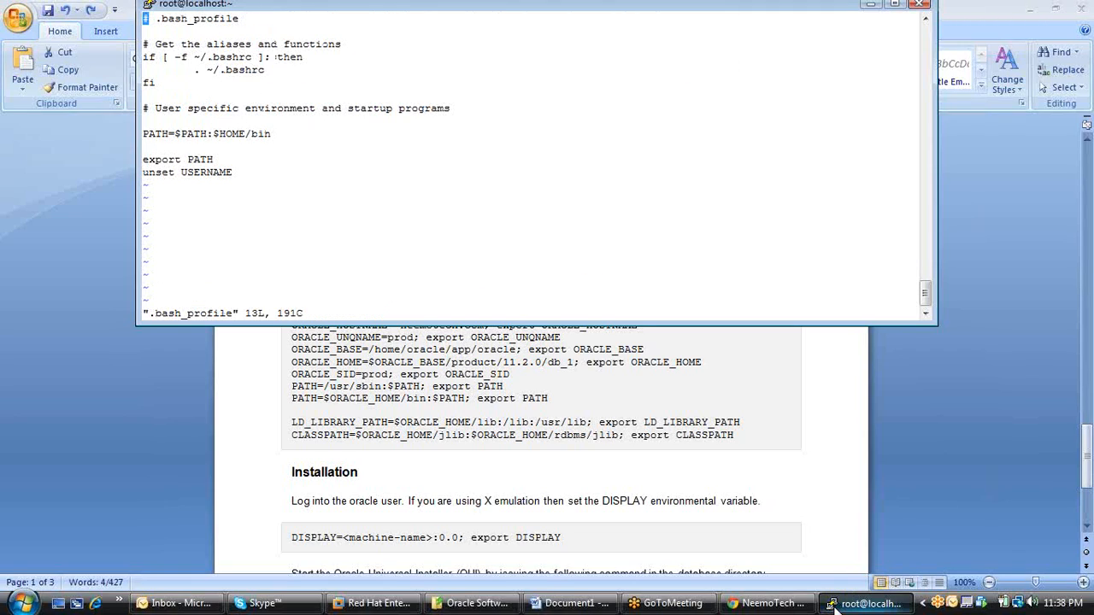
Copy the Oracle settings from the ORACLE_HOSTNAME line through the CLASSPATH line in the Word document and return to PuTTY.
double_click(693, 423)
click(755, 423)
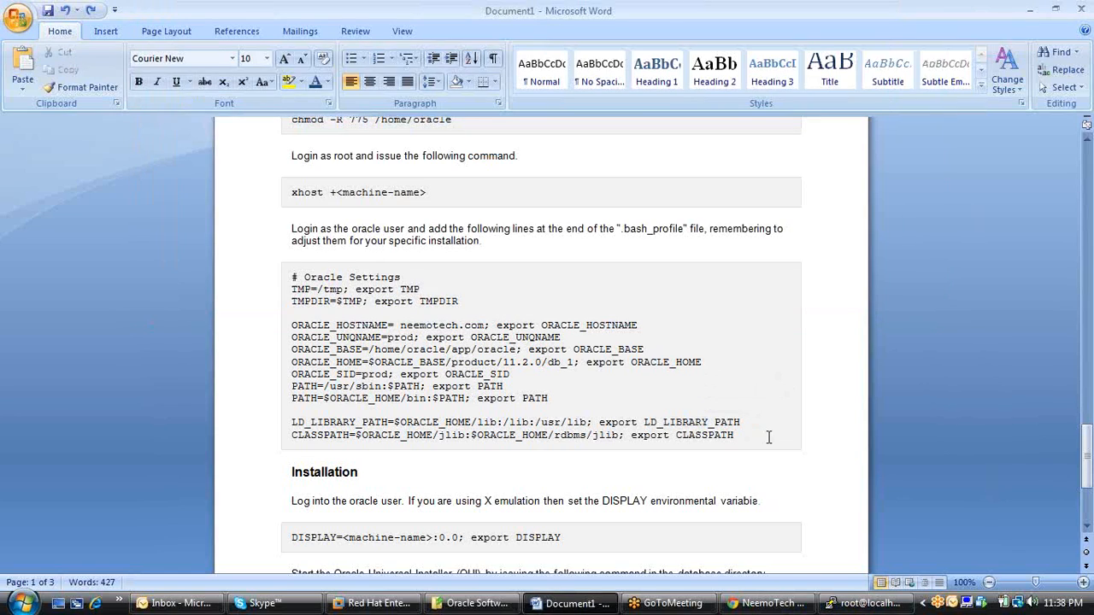
drag(770, 440, 295, 327)
key(super+c)
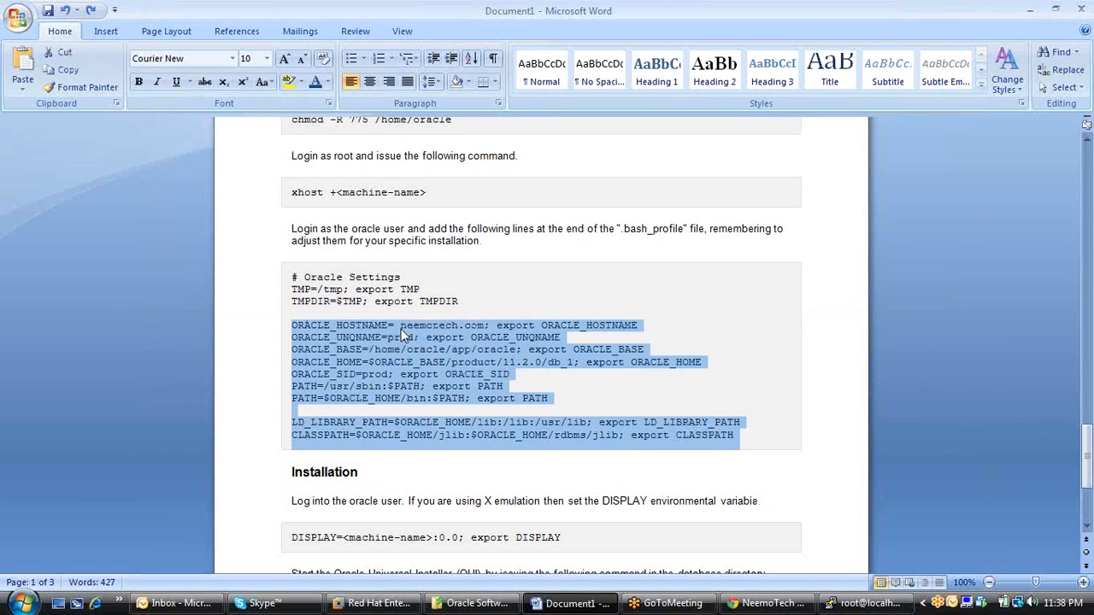
click(867, 603)
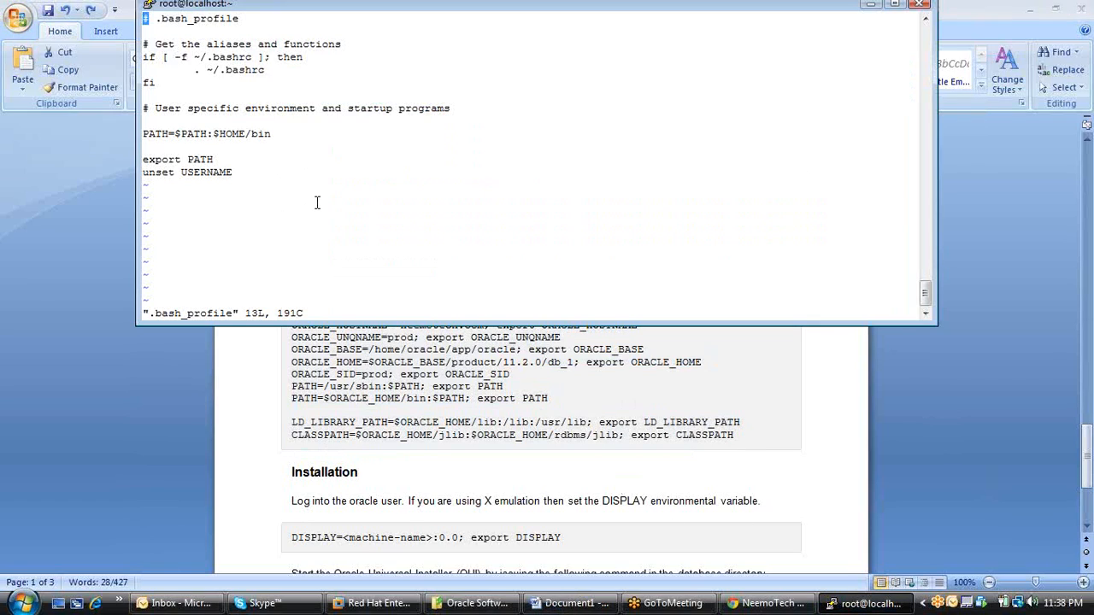
Enter insert mode in vi and delete the text of the PATH=$PATH:$HOME/bin line in .bash_profile.
key(Down)
key(Down)
key(Down)
key(Down)
key(Down)
key(Down)
key(Down)
key(Down)
key(Down)
key(Down)
key(Down)
key(Down)
key(Up)
key(Up)
key(Down)
key(Down)
key(i)
key(Up)
key(Up)
key(Up)
key(Up)
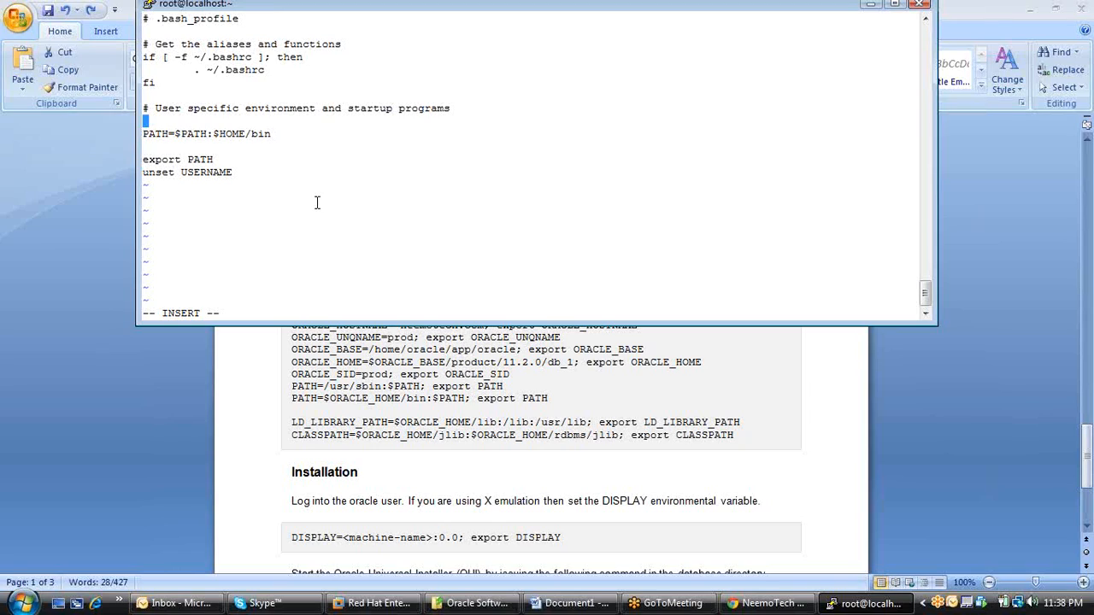
key(Down)
key(Delete)
key(Delete)
key(Delete)
key(Delete)
key(Delete)
key(Delete)
key(Delete)
key(Delete)
key(Delete)
key(Delete)
key(Delete)
key(Delete)
key(Delete)
key(Delete)
key(Delete)
key(Delete)
key(Delete)
key(Delete)
key(Delete)
key(Delete)
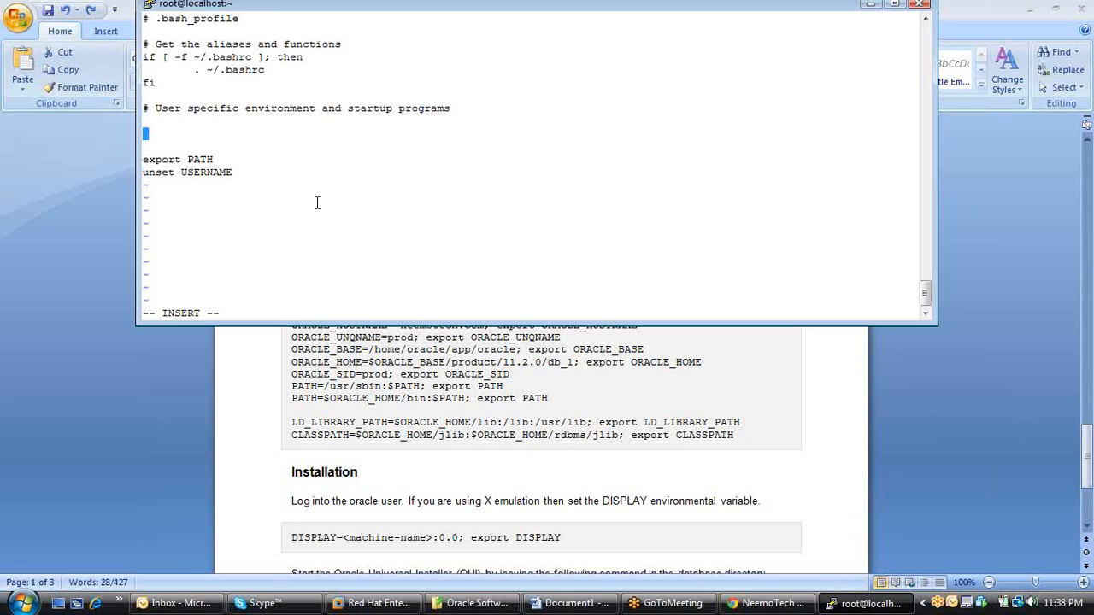
Paste the copied Oracle environment variables into the emptied line of .bash_profile, and save and quit with :wq.
right_click(316, 202)
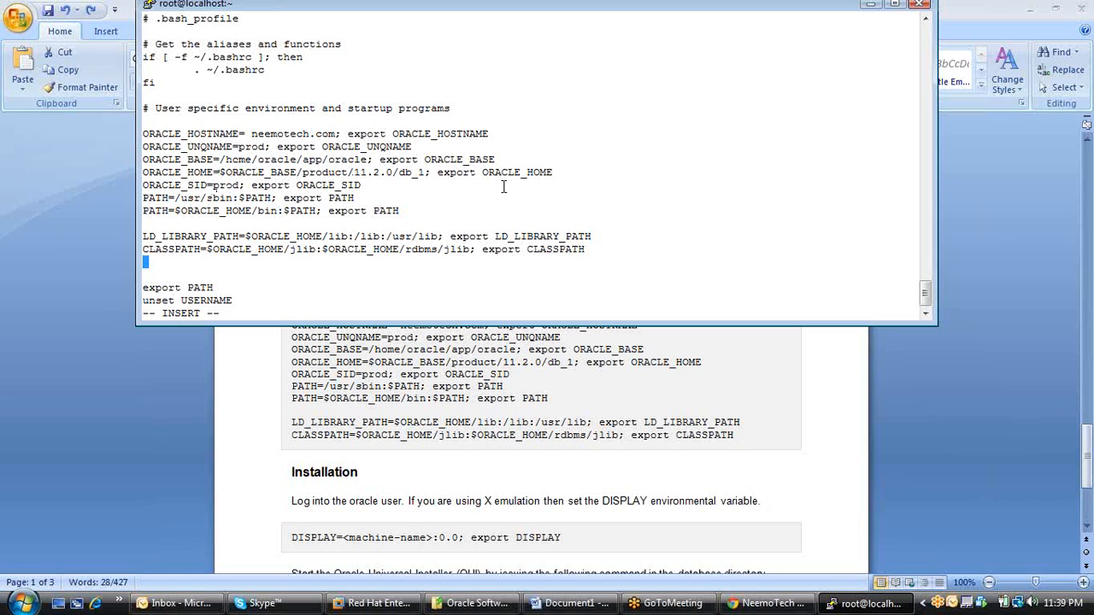
key(Escape)
text(:wq)
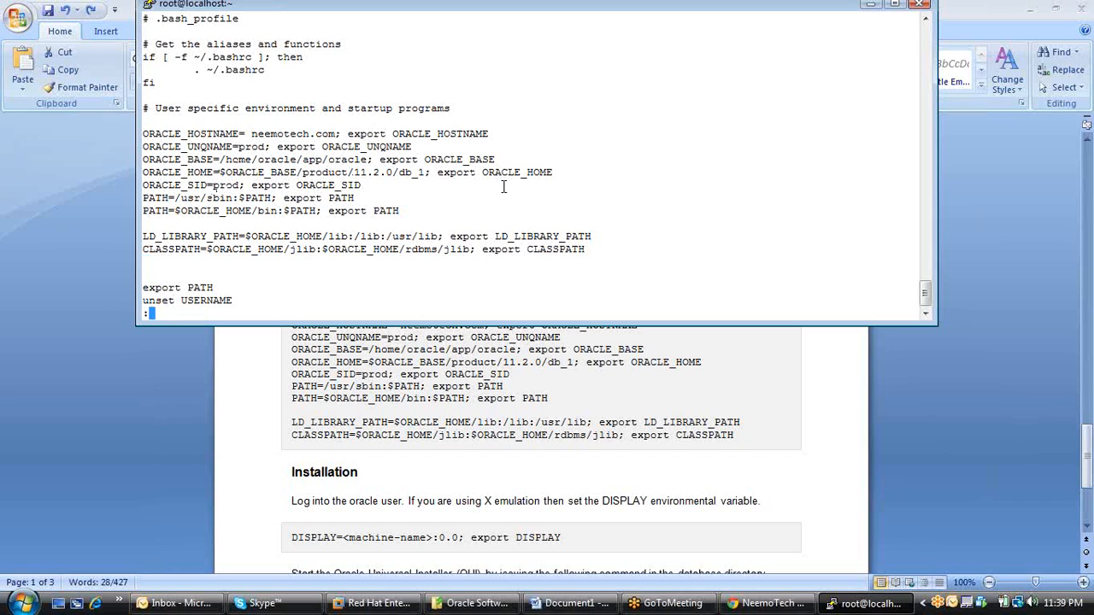
key(Return)
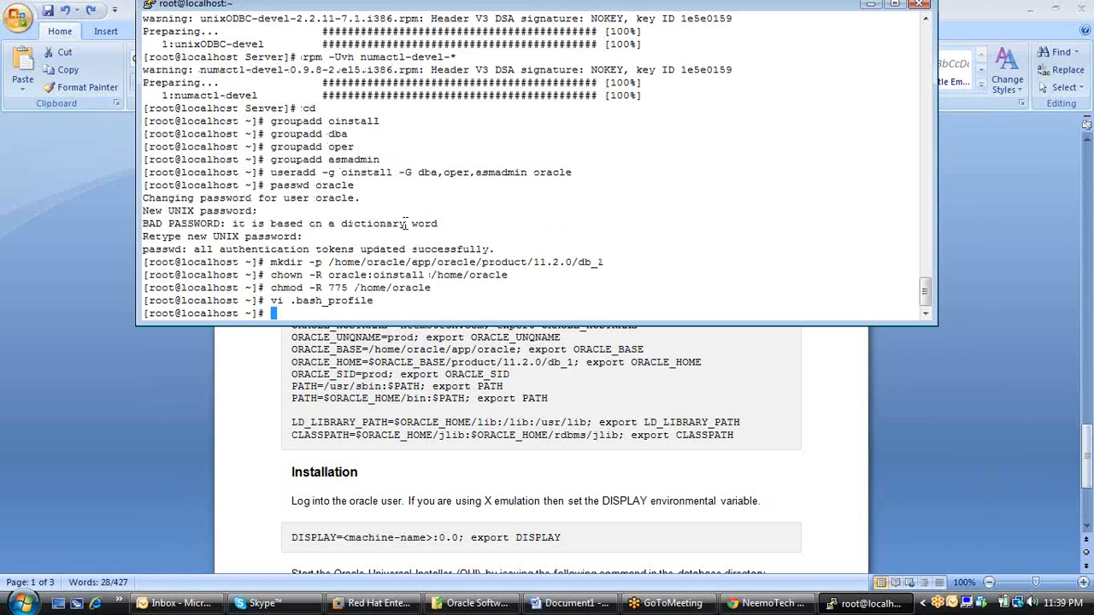
click(603, 422)
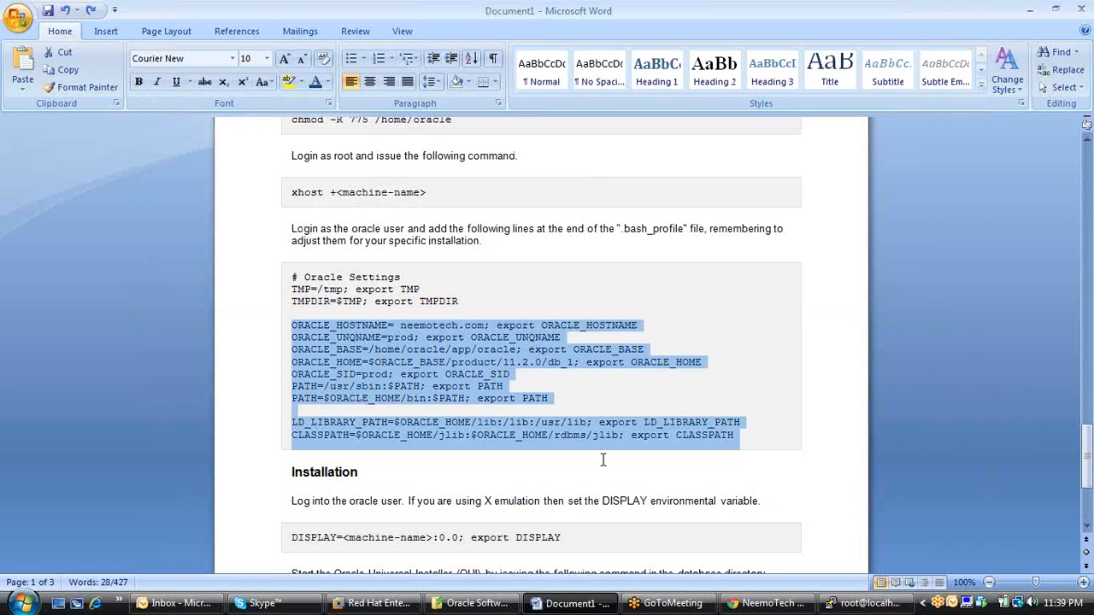
scroll(798, 379, down, 3)
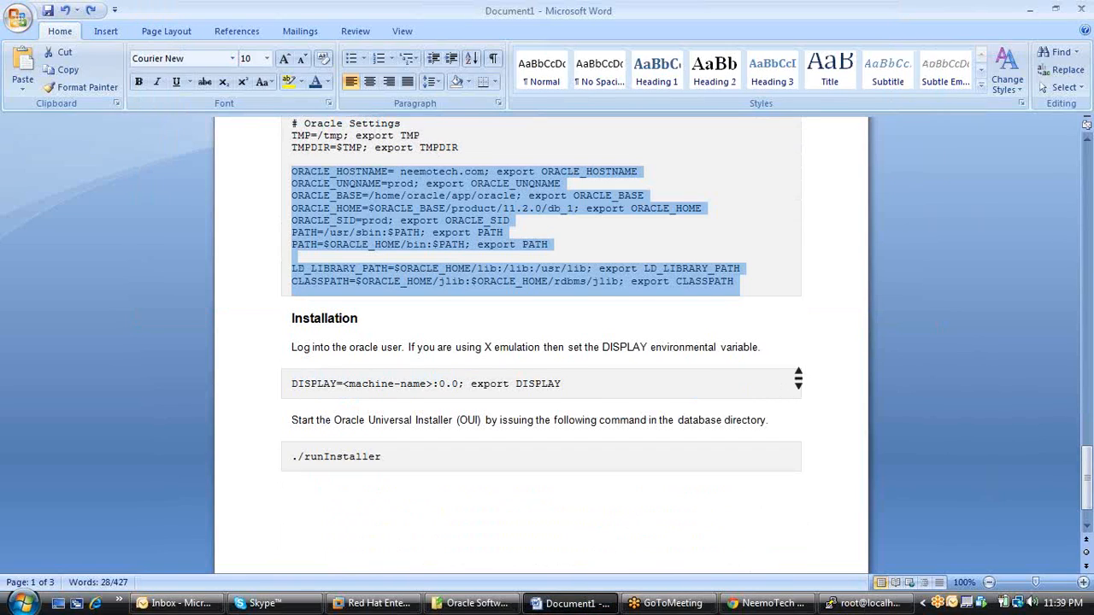
scroll(798, 378, down, 1)
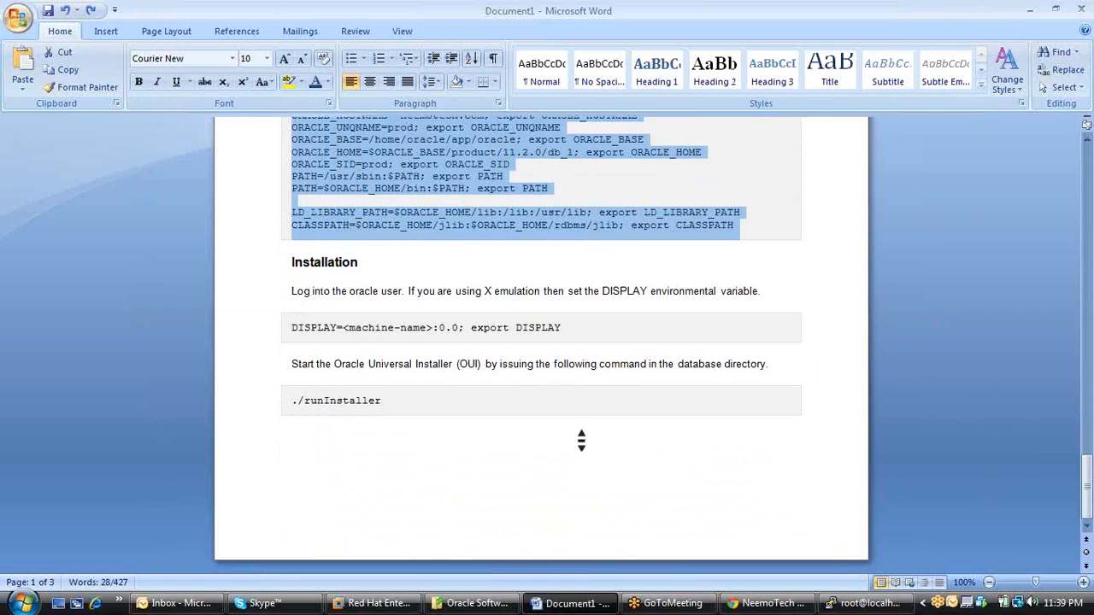
click(522, 403)
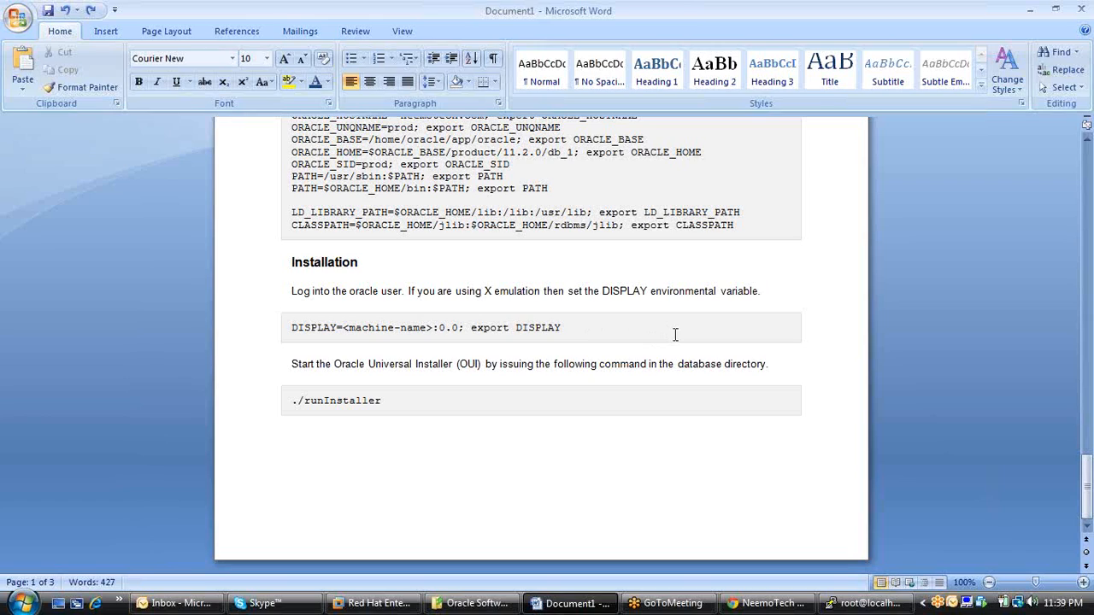
Launch WinSCP from the desktop and log in to host 192.168.1.20 as oracle with the account password.
key(super+d)
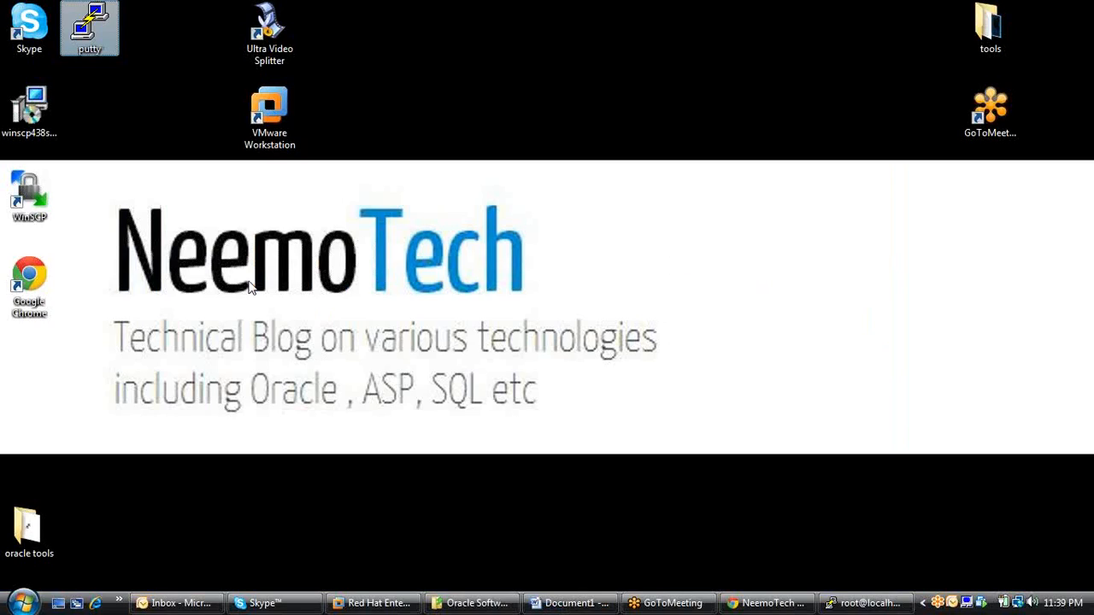
double_click(28, 204)
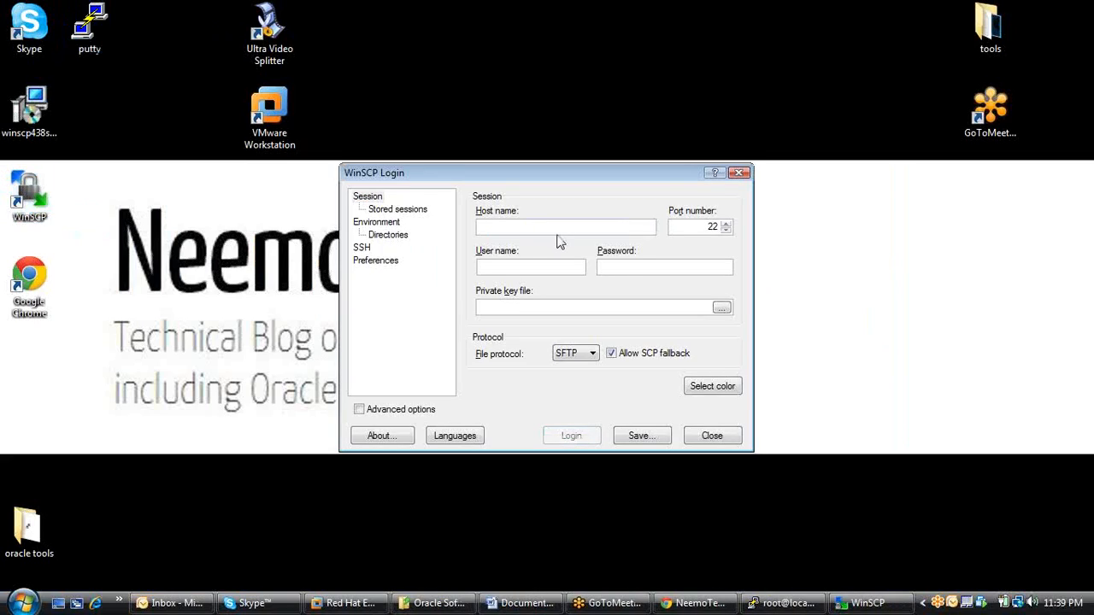
text(192)
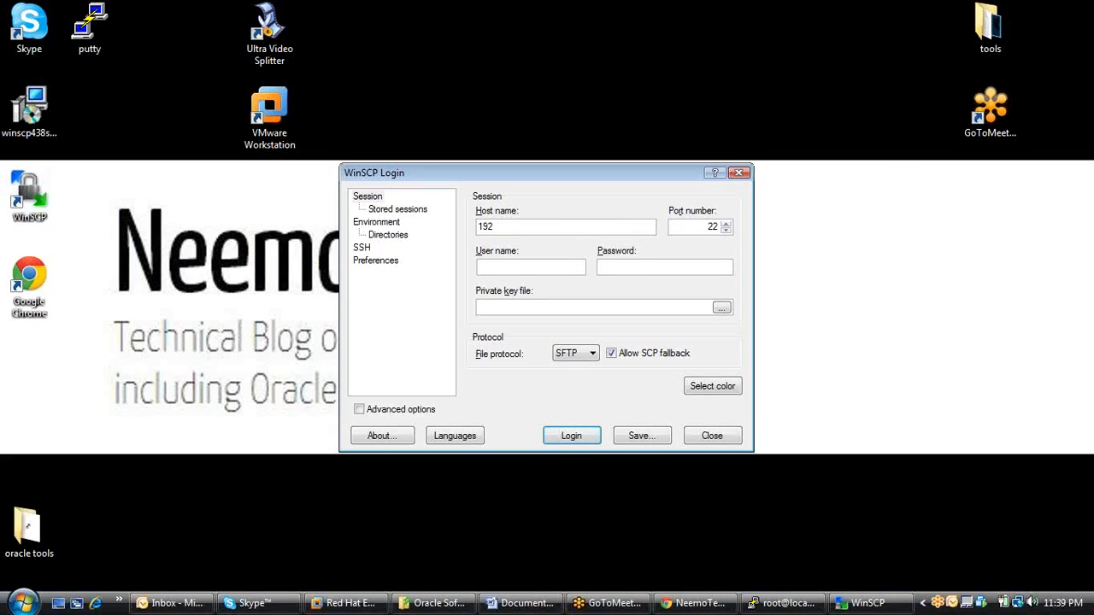
text(.168.1.20)
key(Tab)
key(Tab)
text(oracle)
key(Tab)
text(oracle123)
key(Return)
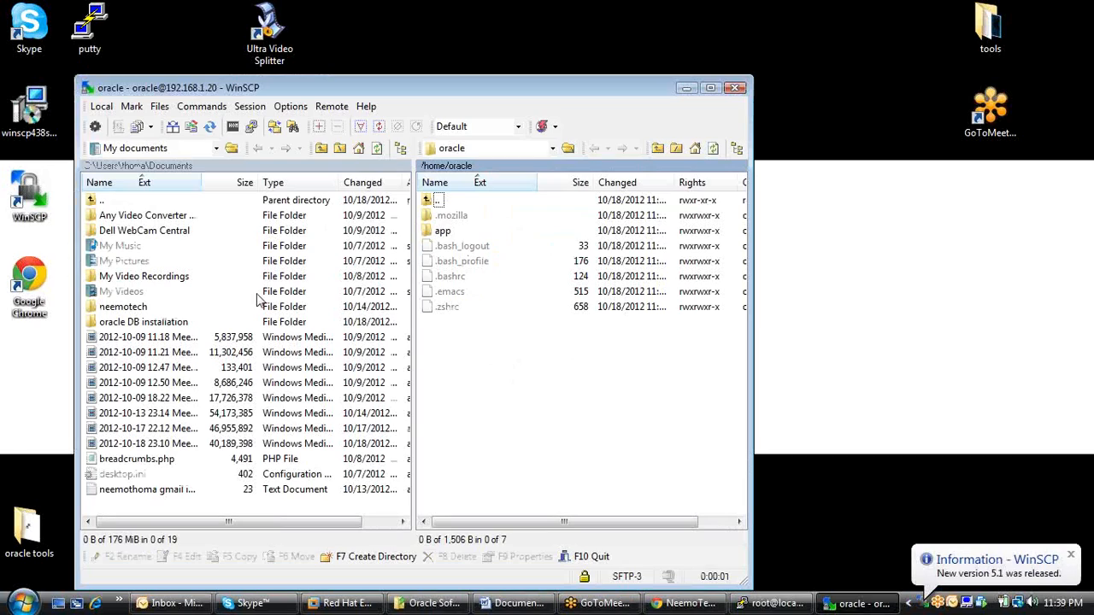
Change WinSCP's local directory to C:\Oracle Softwares.
click(190, 167)
click(535, 235)
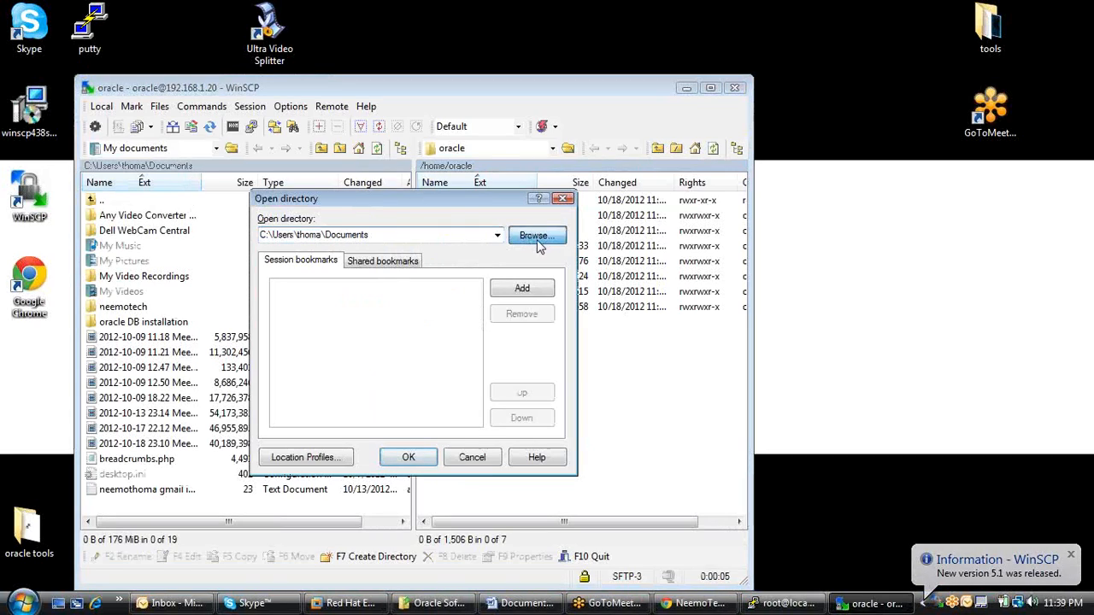
scroll(612, 286, up, 3)
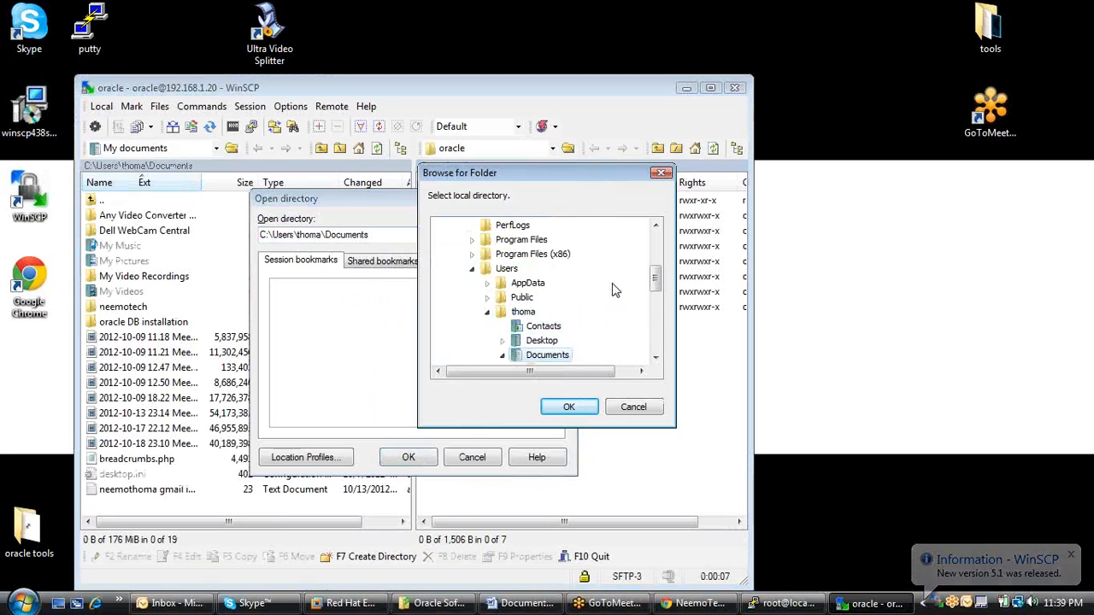
scroll(612, 289, up, 1)
click(554, 283)
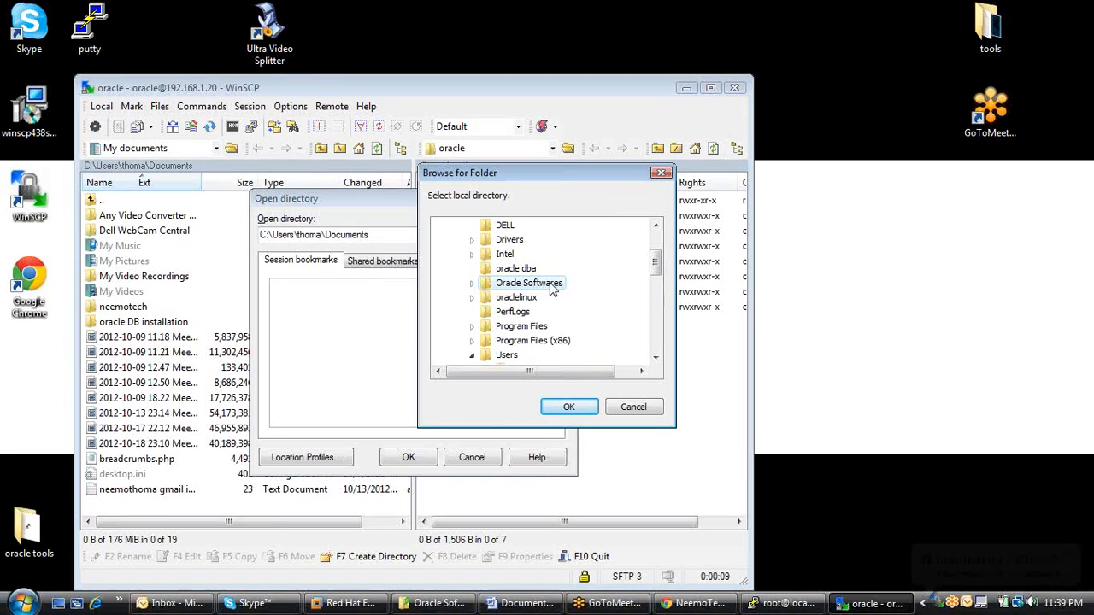
click(577, 410)
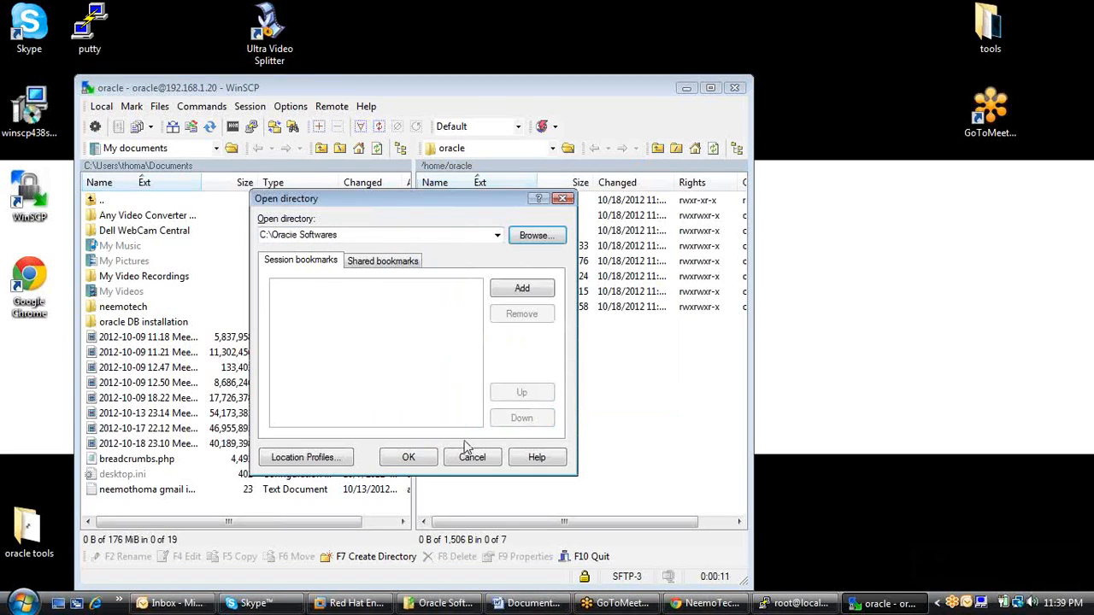
click(425, 456)
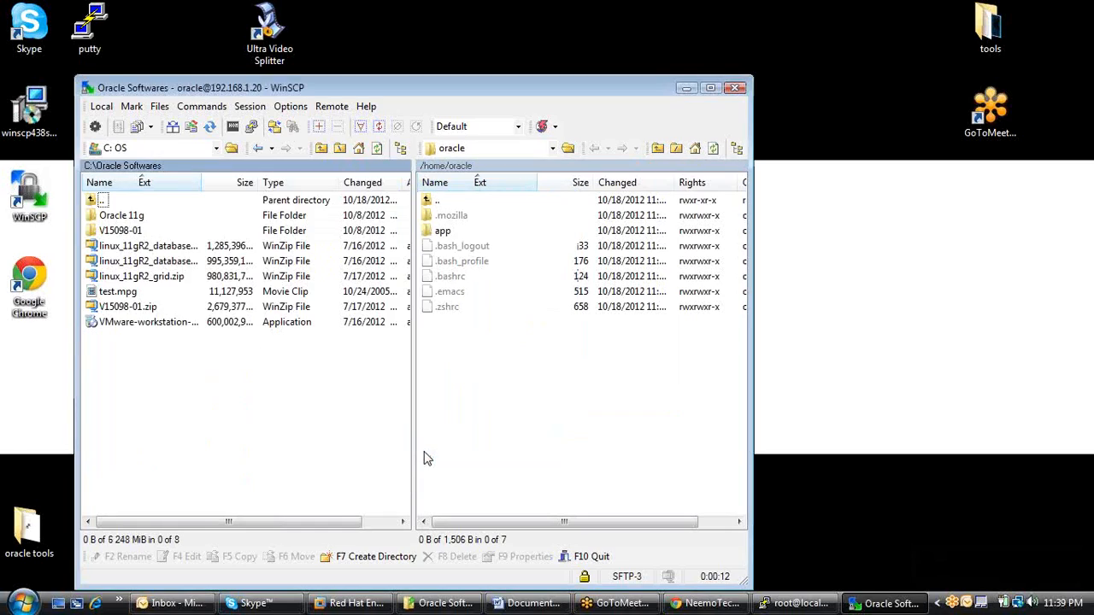
Upload linux_11gR2_database_1of2.zip and the second linux_11gR2_database zip file to /home/oracle on the server.
click(184, 246)
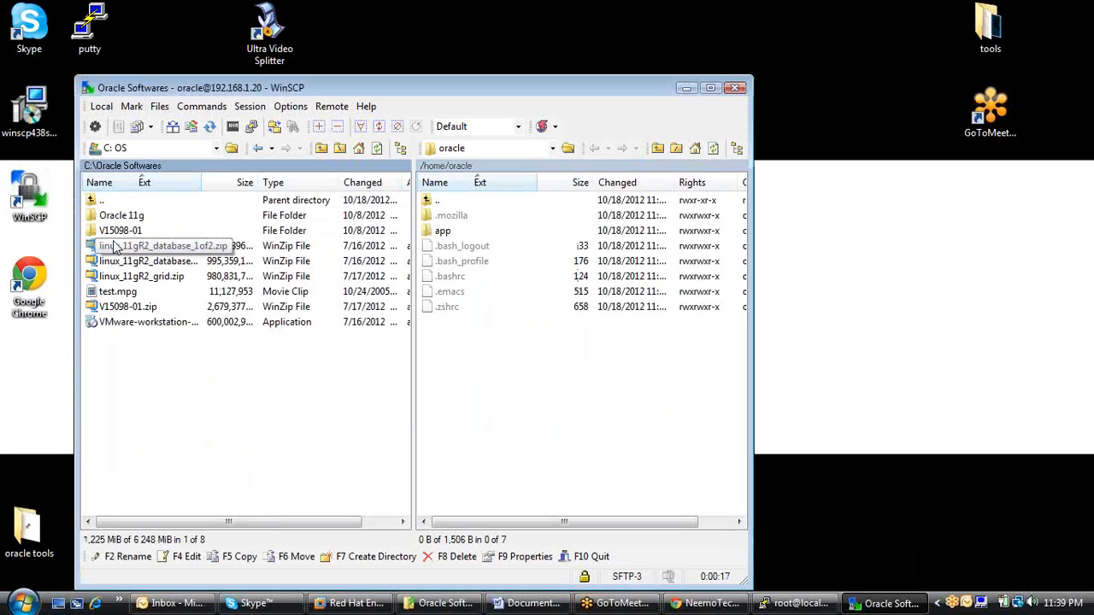
drag(133, 253, 487, 361)
click(465, 402)
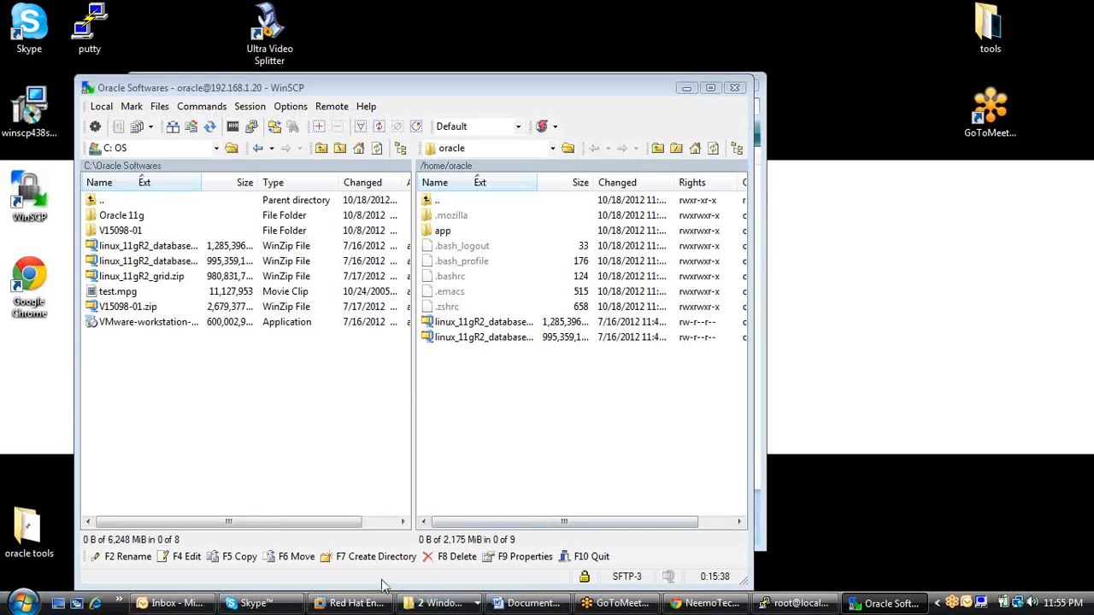
Switch to the Red Hat Enterprise Linux 5 virtual machine in VMware Workstation and log out of the root session.
click(354, 603)
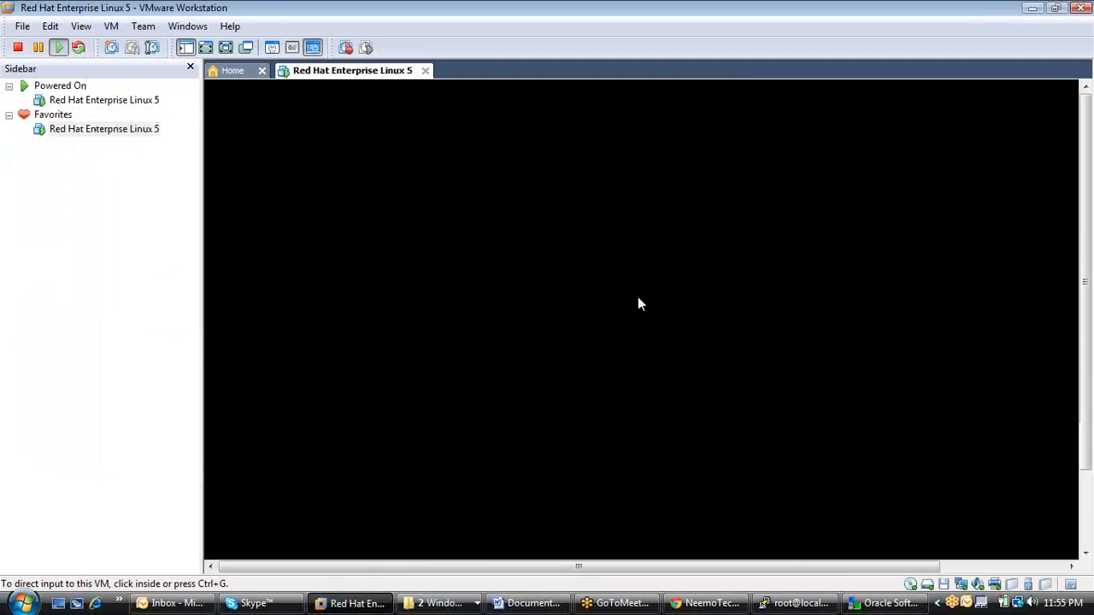
click(638, 304)
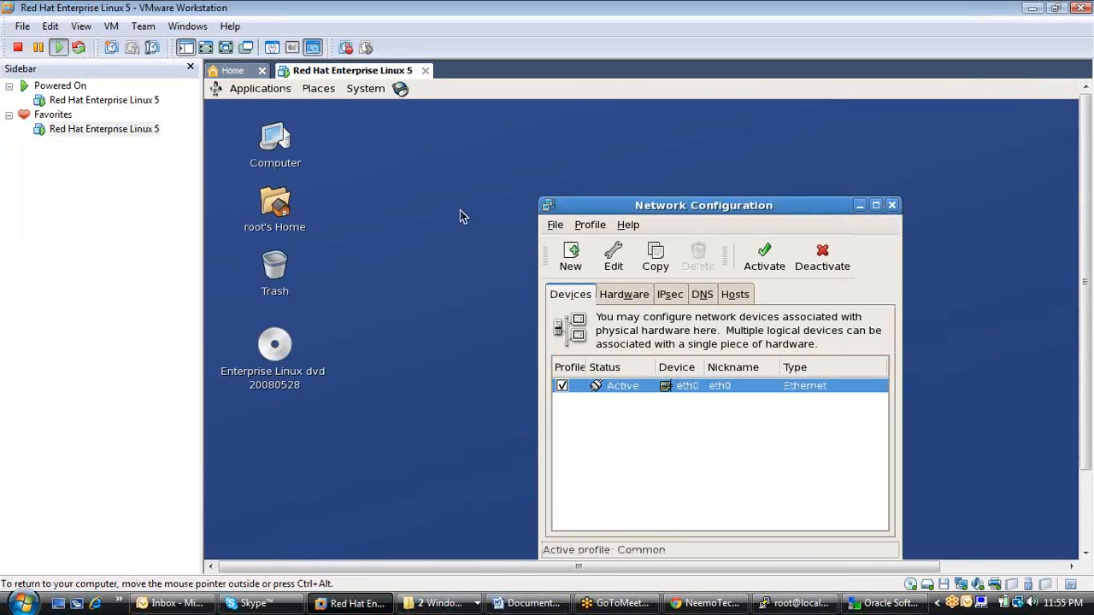
click(367, 89)
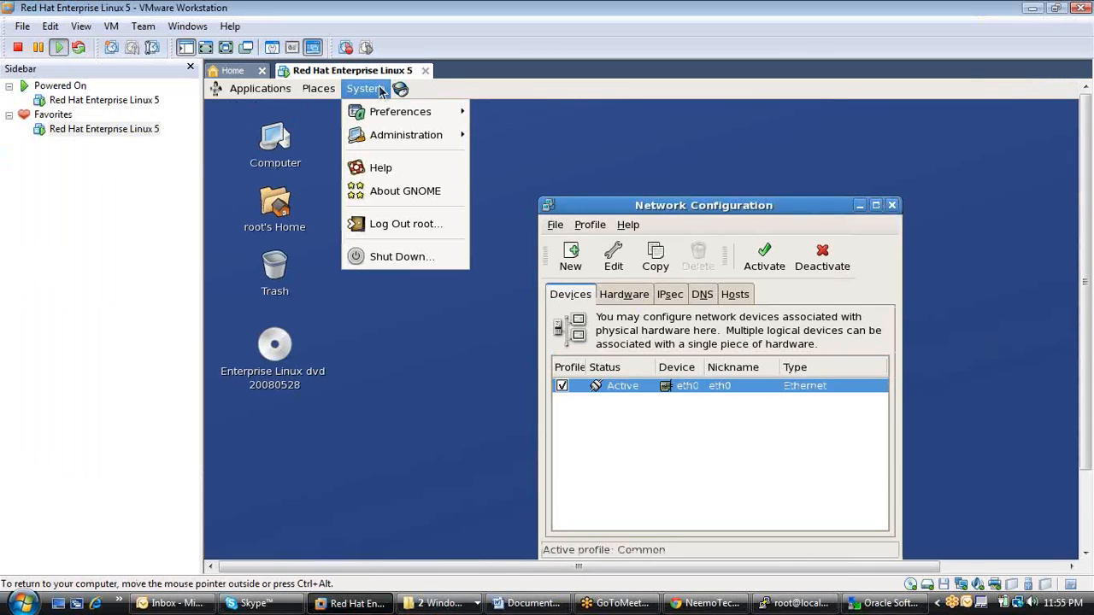
click(433, 226)
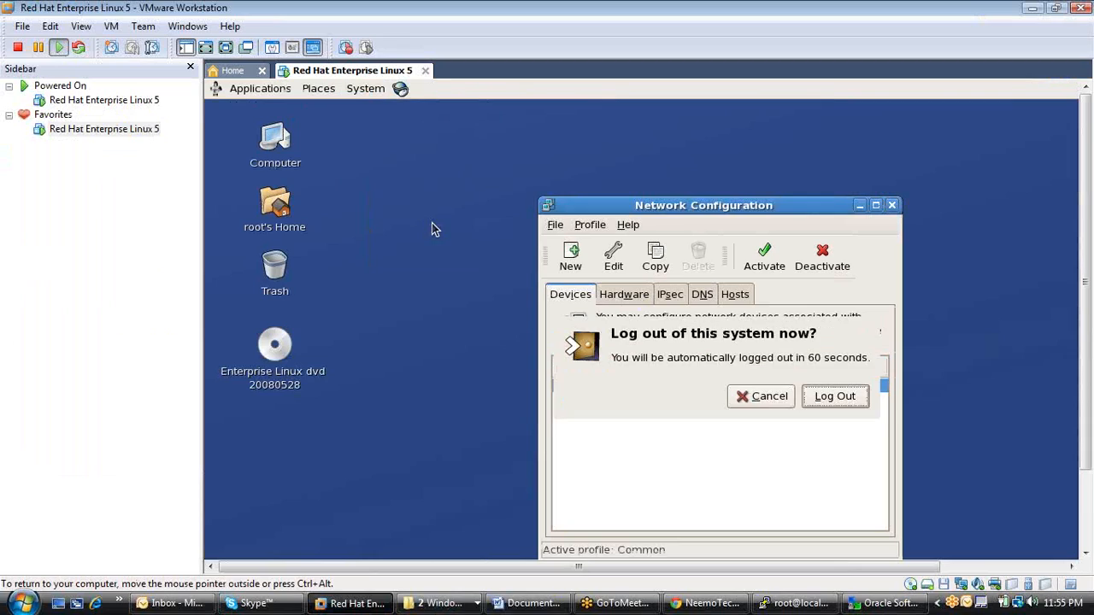
click(816, 400)
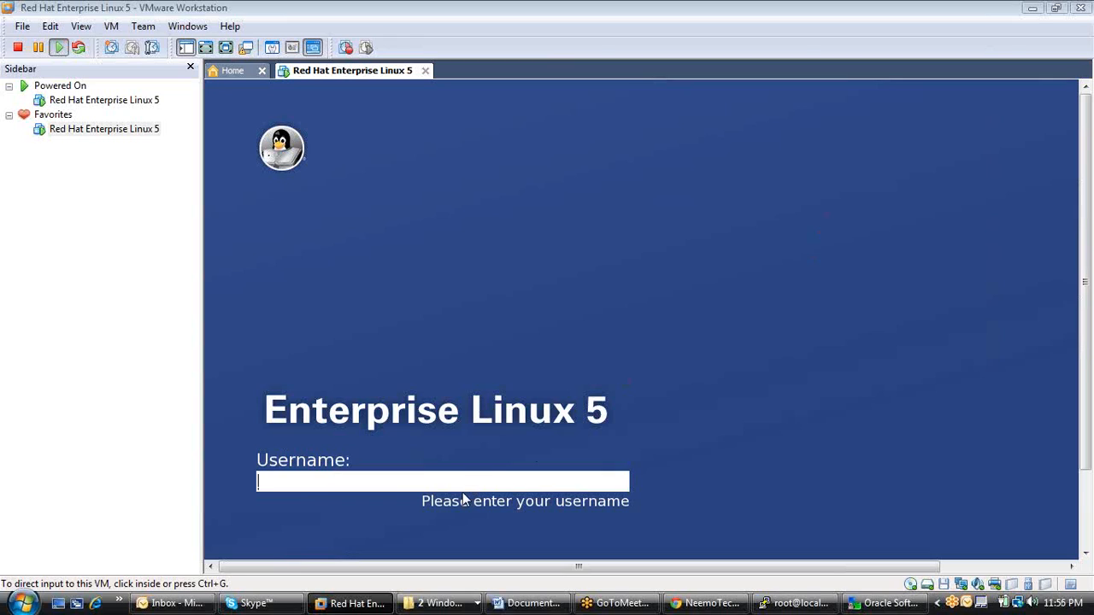
Log in to the Enterprise Linux 5 desktop as oracle with the account password.
key(alt+Tab)
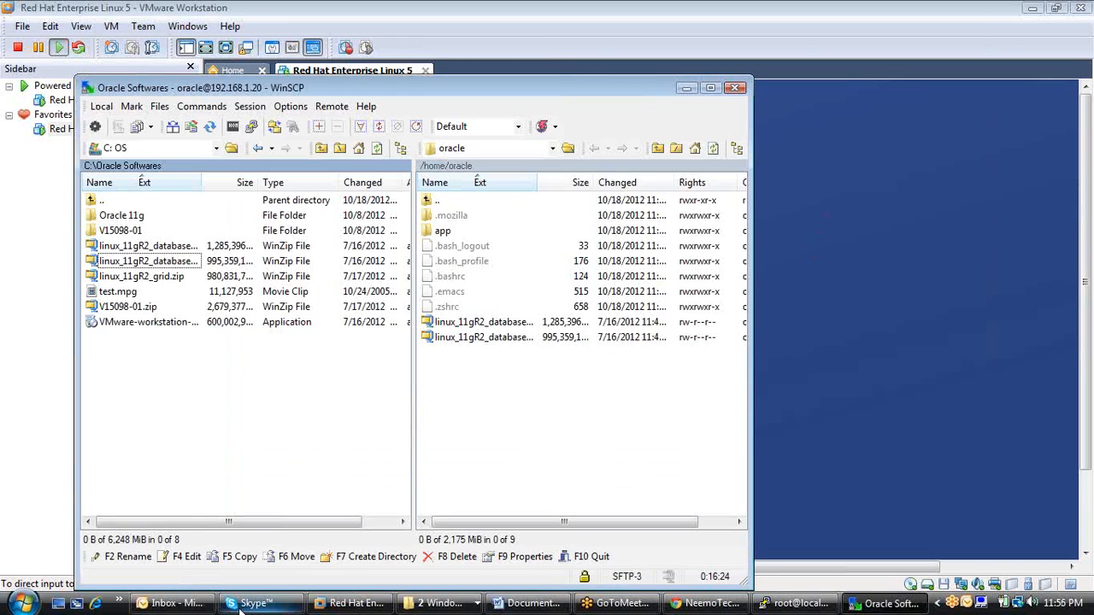
click(841, 365)
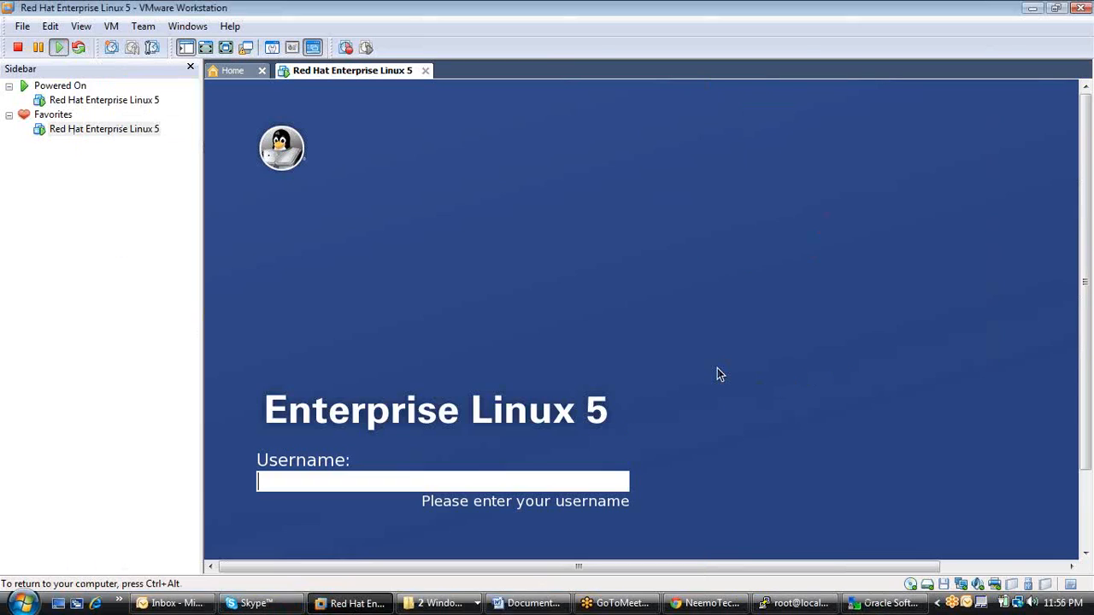
click(480, 482)
text(oracle)
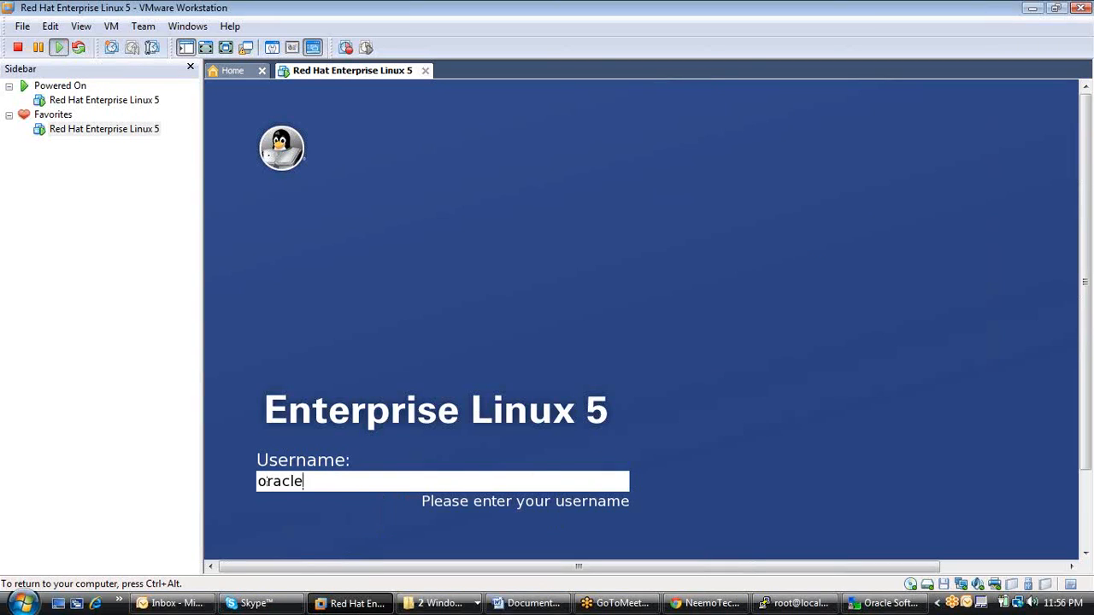
key(Return)
text(oracle123)
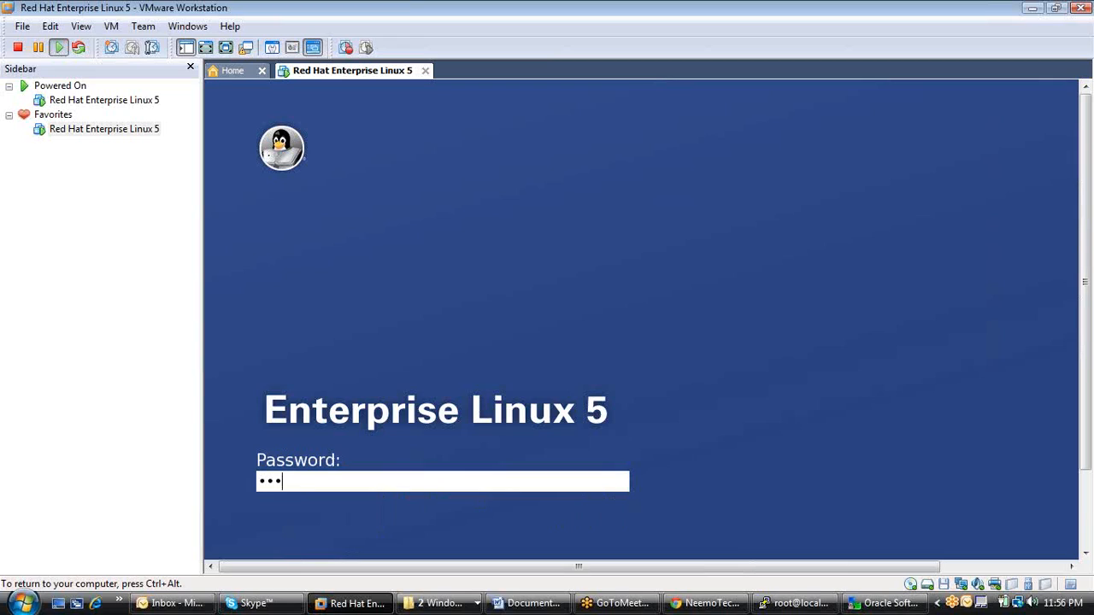
key(Return)
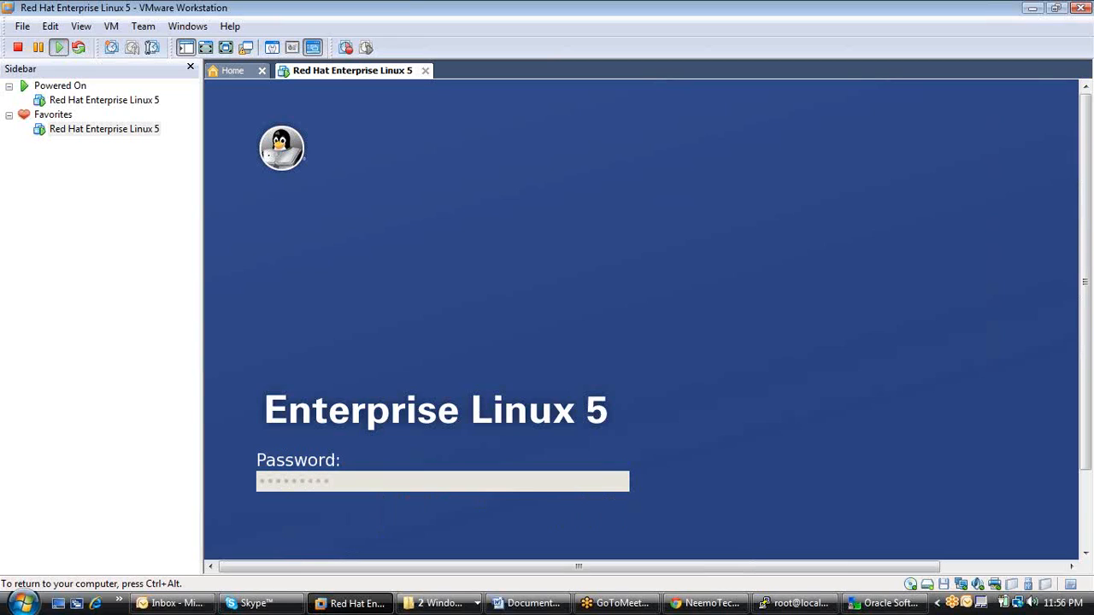
key(Return)
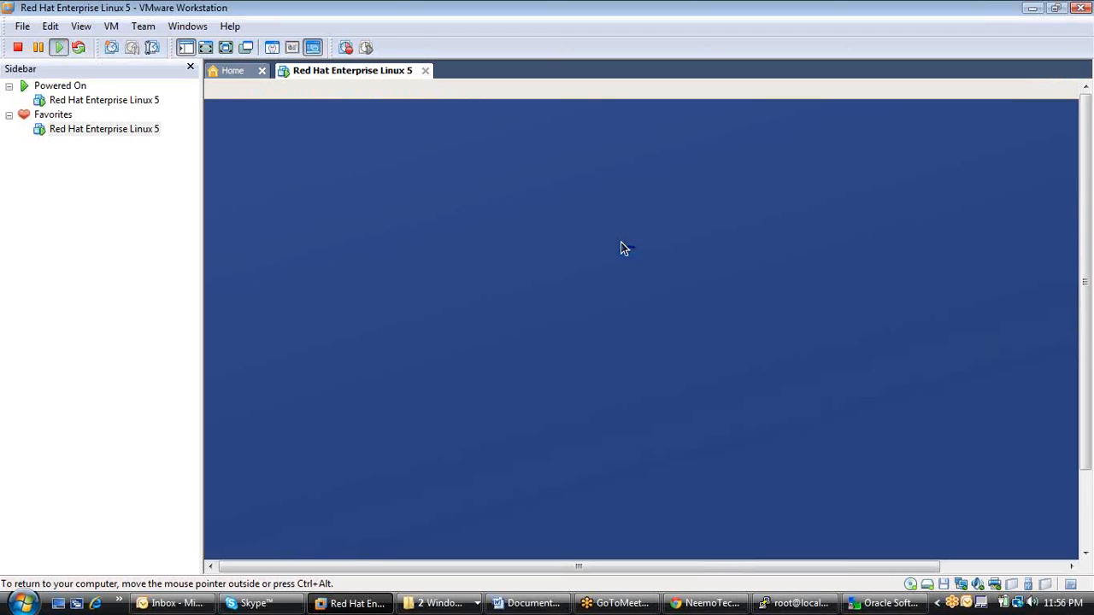
Open a terminal from the desktop, list the files with ls and print the working directory with pwd.
right_click(620, 242)
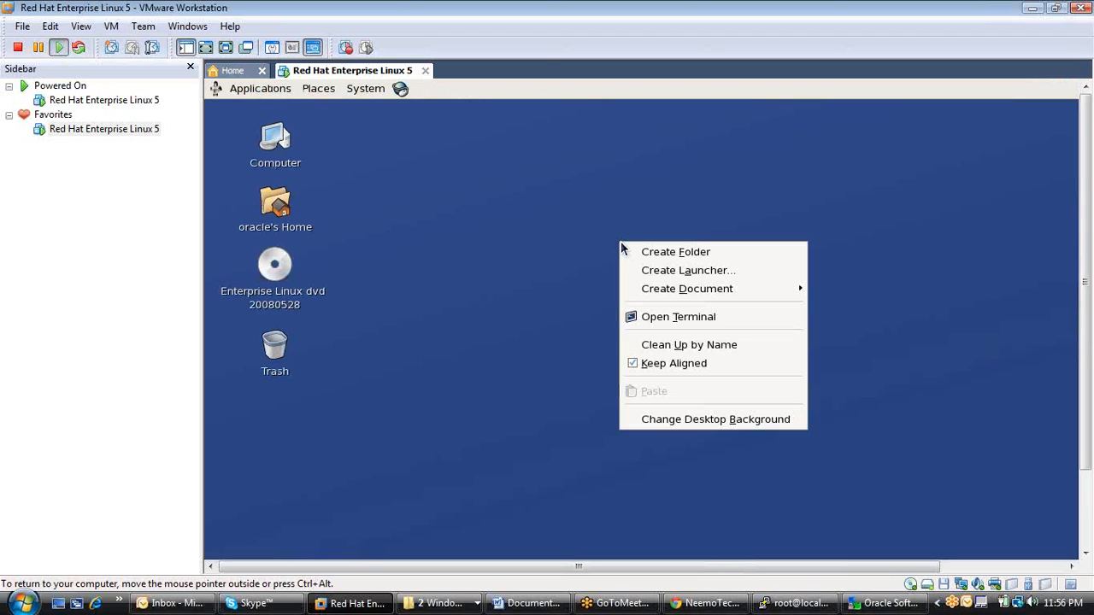
click(719, 319)
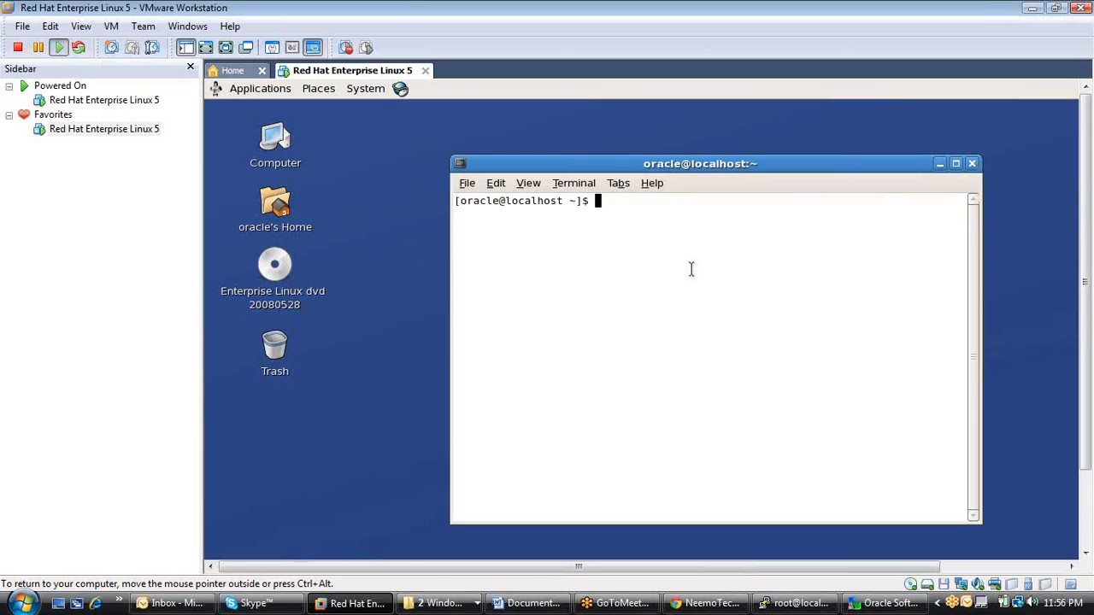
text(ls)
key(Return)
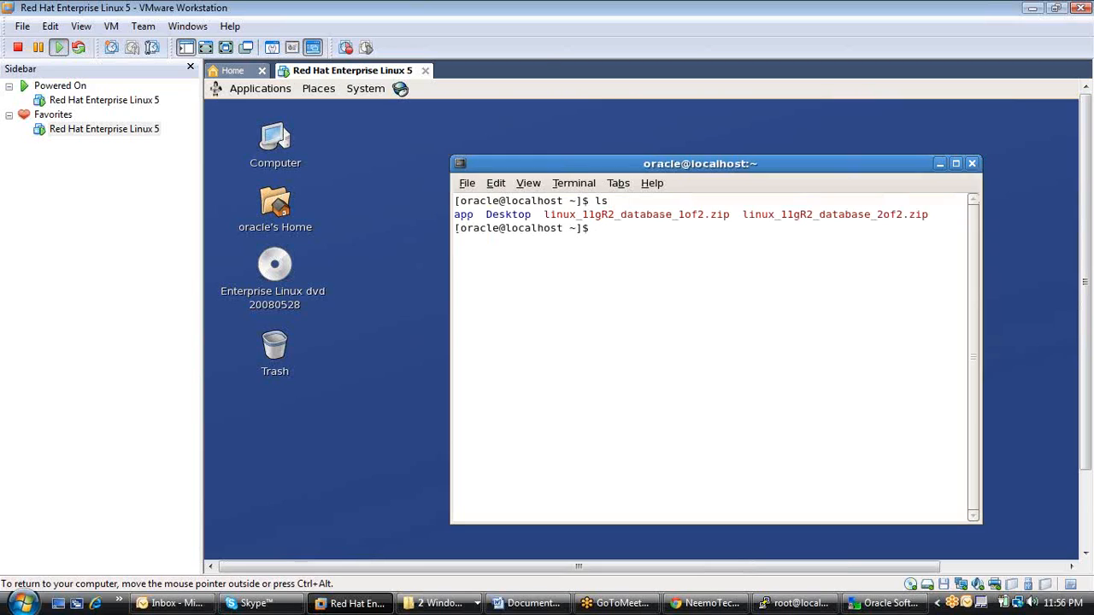
text(pwd)
key(Return)
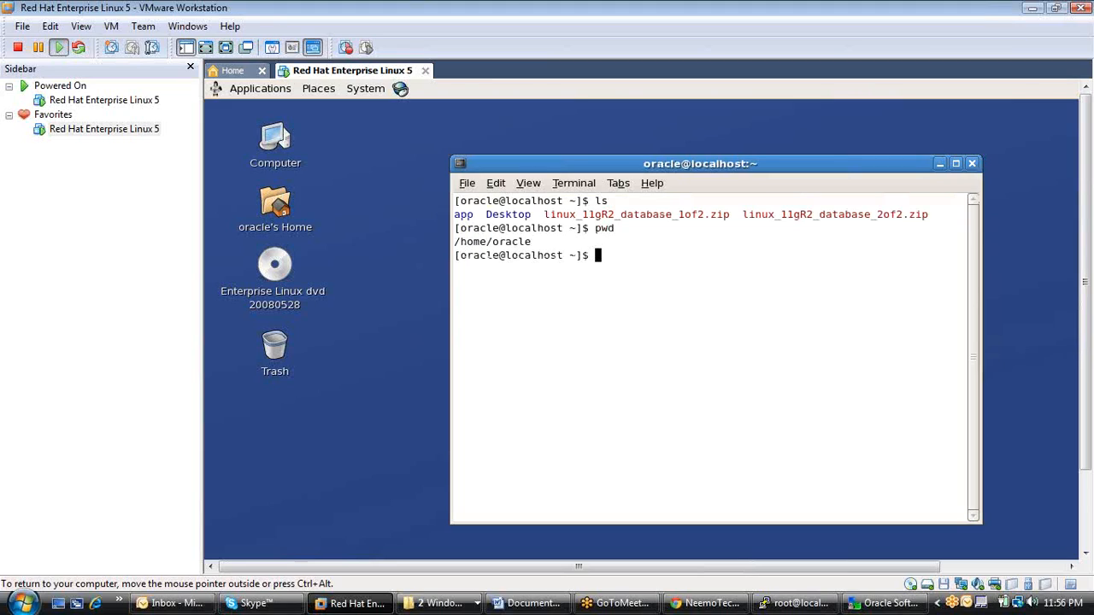
Extract linux_11gR2_database_1of2.zip in the oracle home directory with unzip.
text(unzip l)
key(Tab)
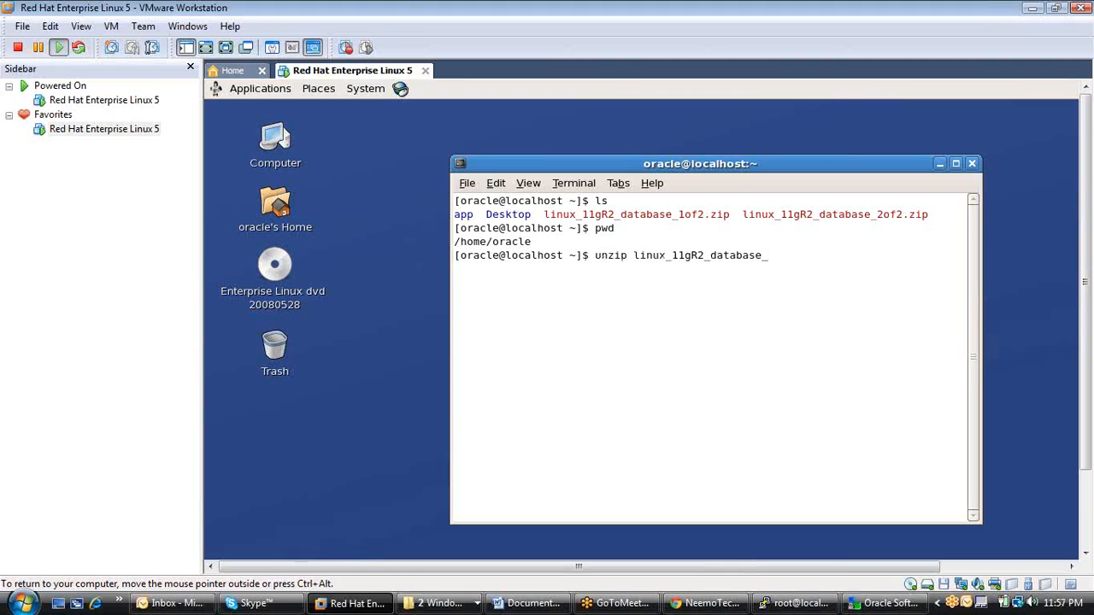
text(1)
key(Tab)
key(Return)
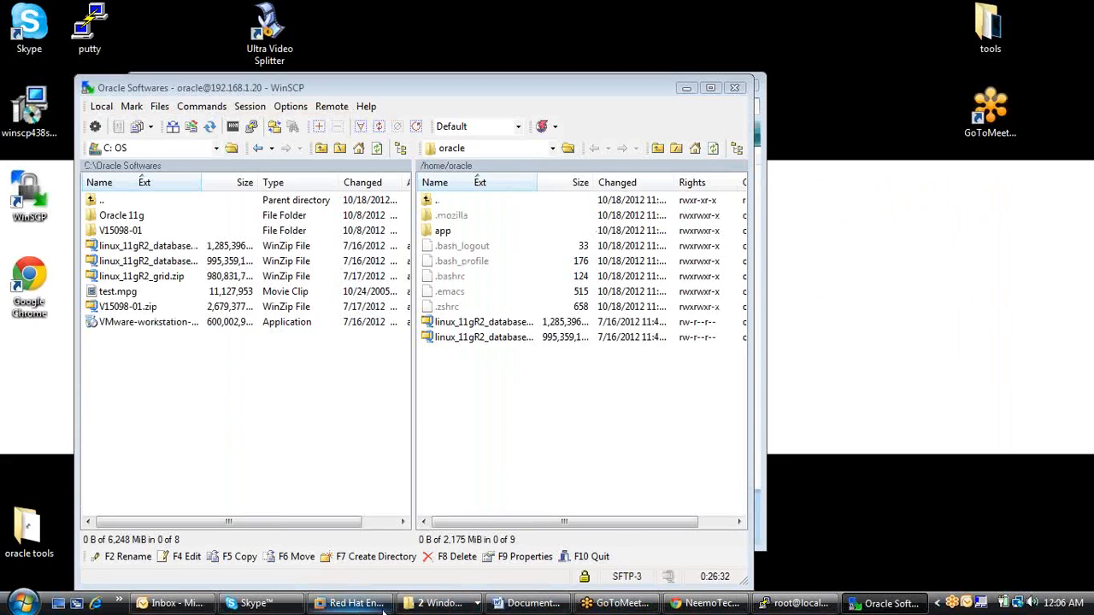
Return to the virtual machine's terminal and list the contents of the oracle home directory with ls.
click(380, 607)
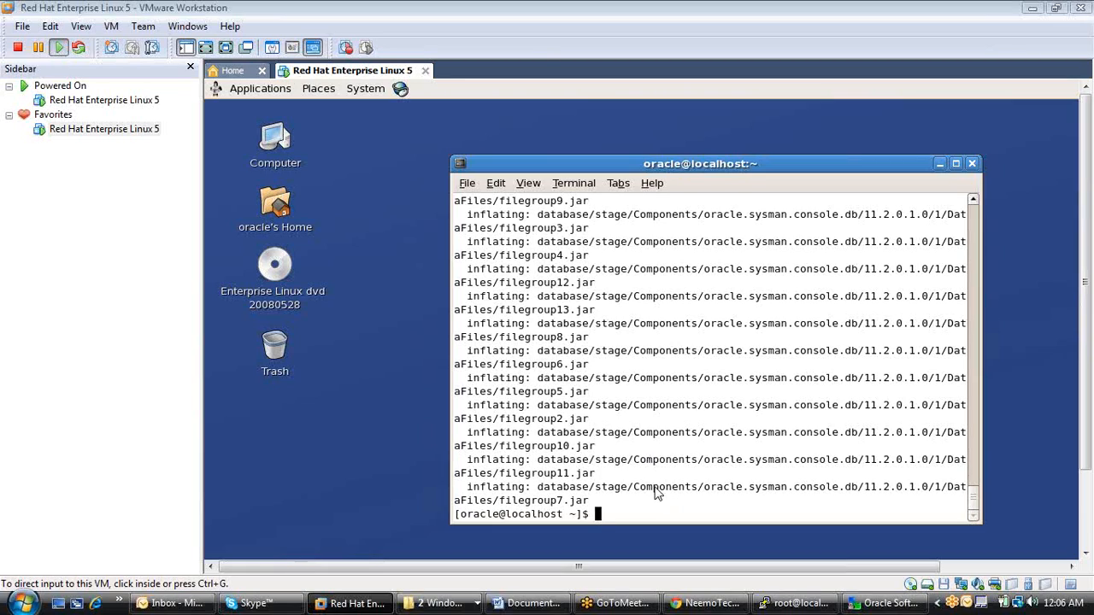
click(634, 516)
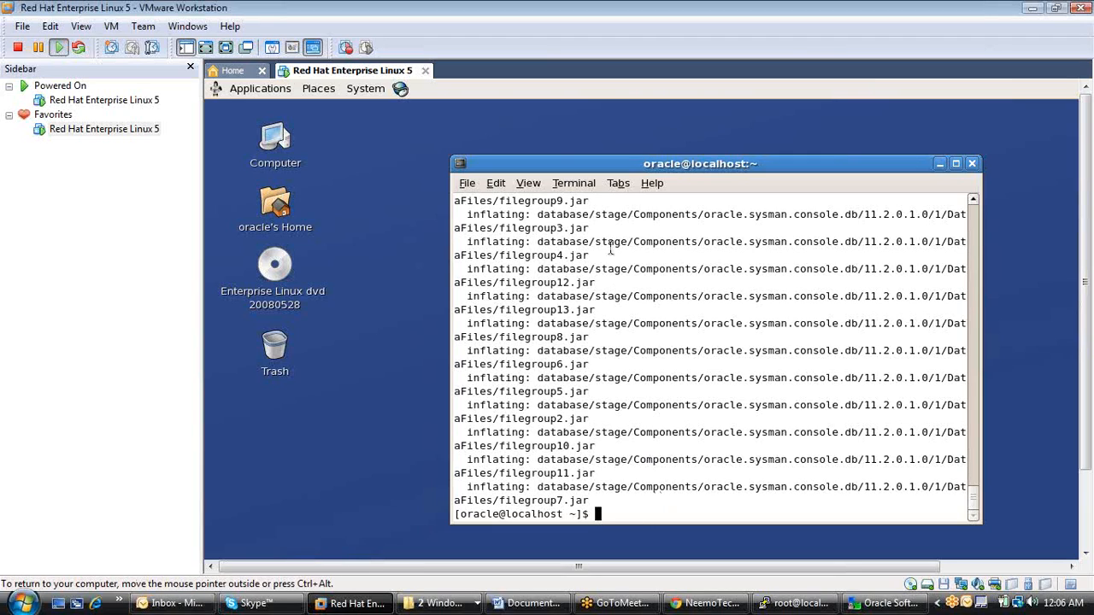
drag(575, 163, 474, 126)
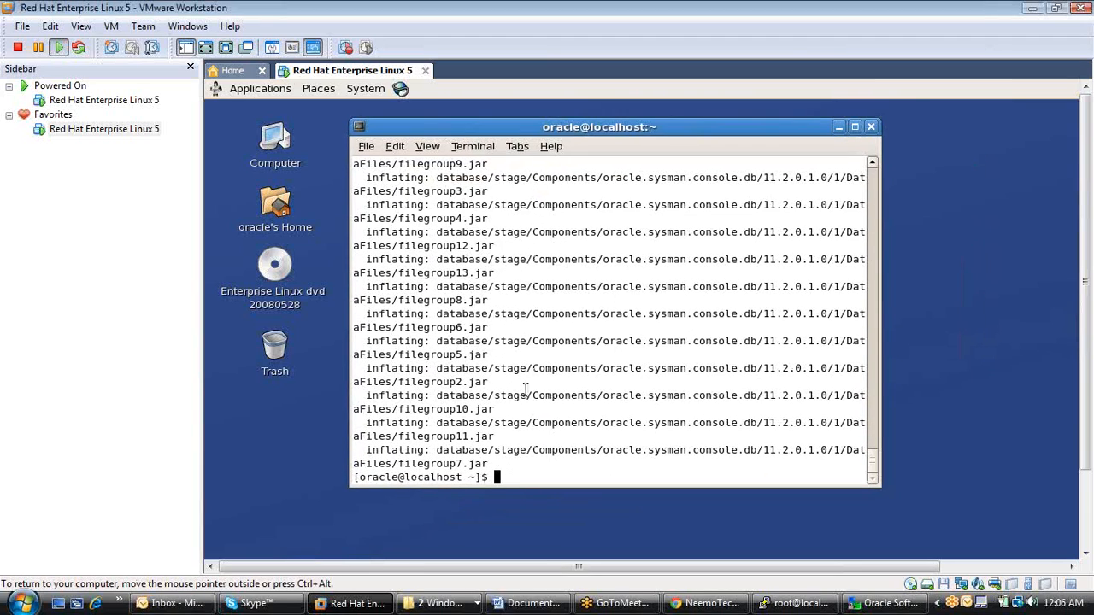
text(ls)
key(Return)
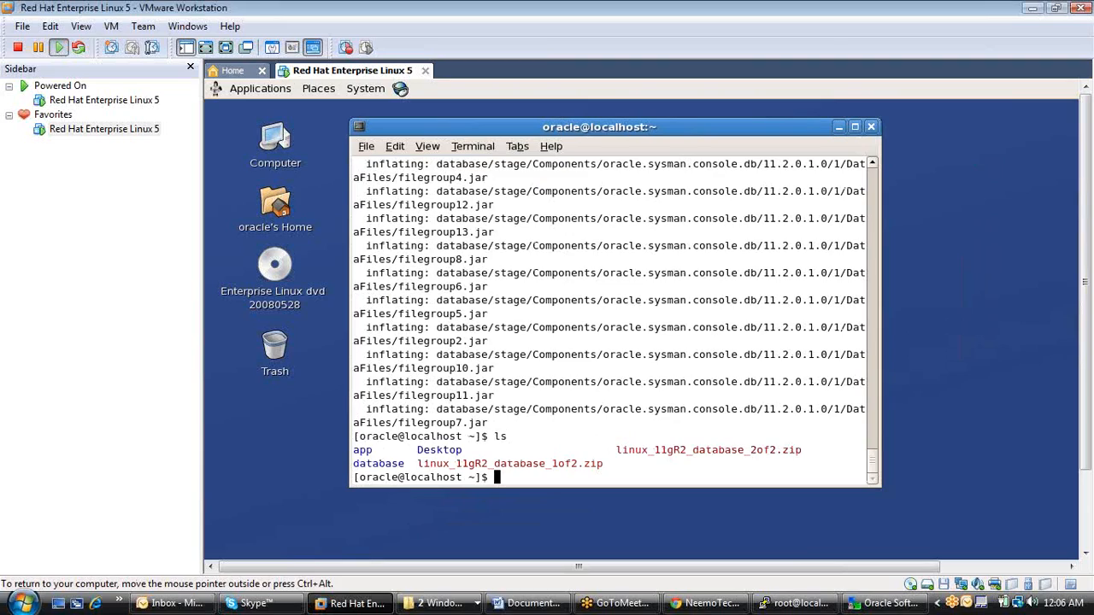
Change into the extracted database directory and list its contents.
text(cd da)
key(Tab)
key(Return)
text(ls)
key(Return)
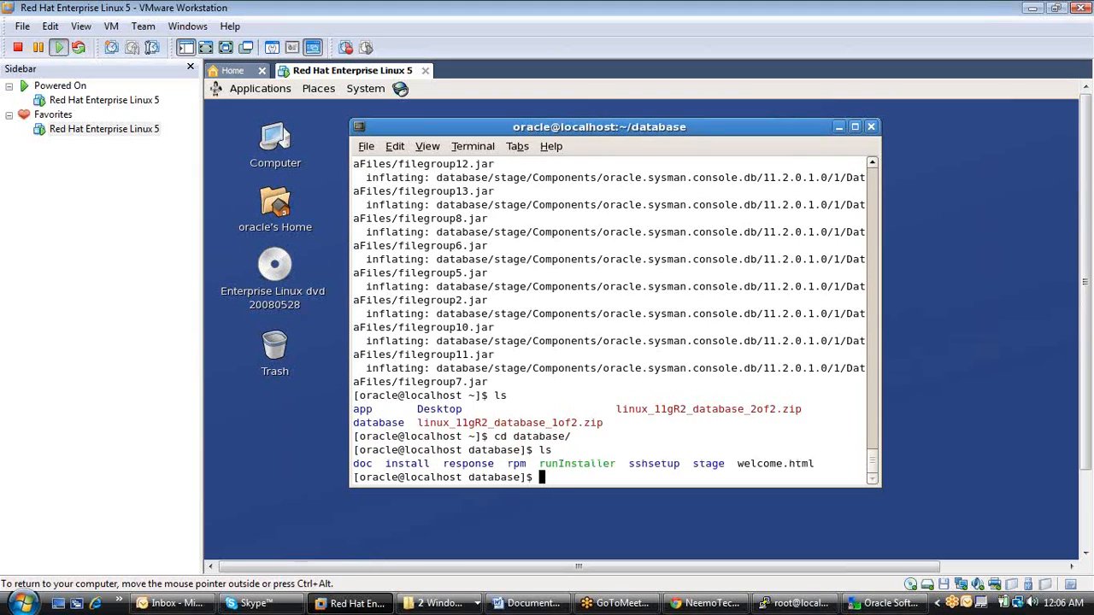
Start the Oracle Database 11g Release 2 installer with ./runInstaller.
text(./r)
key(Tab)
key(Tab)
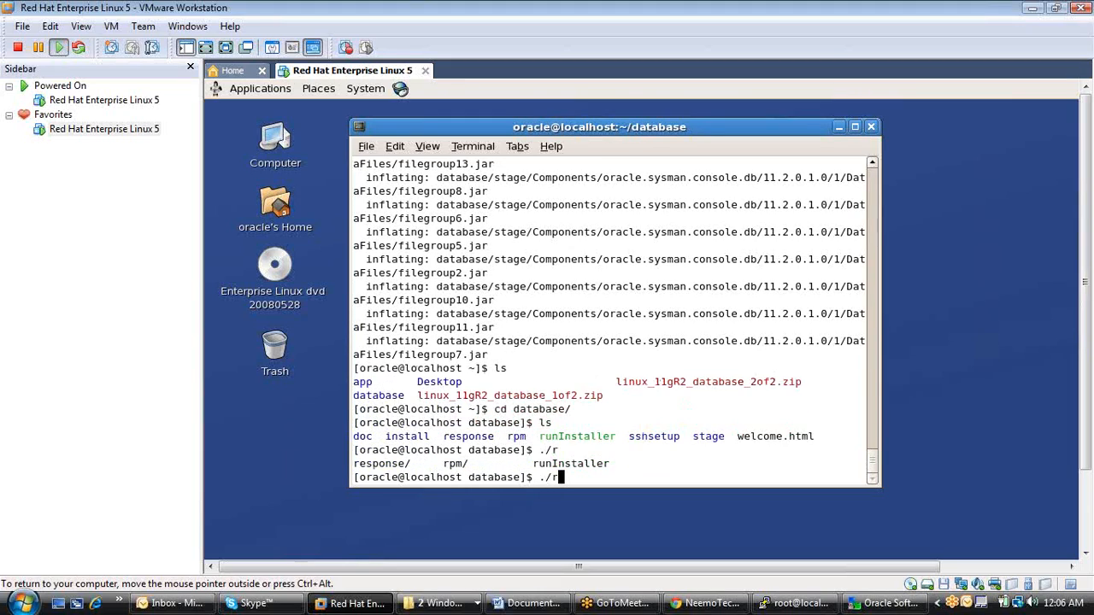
text(u)
key(Tab)
key(Return)
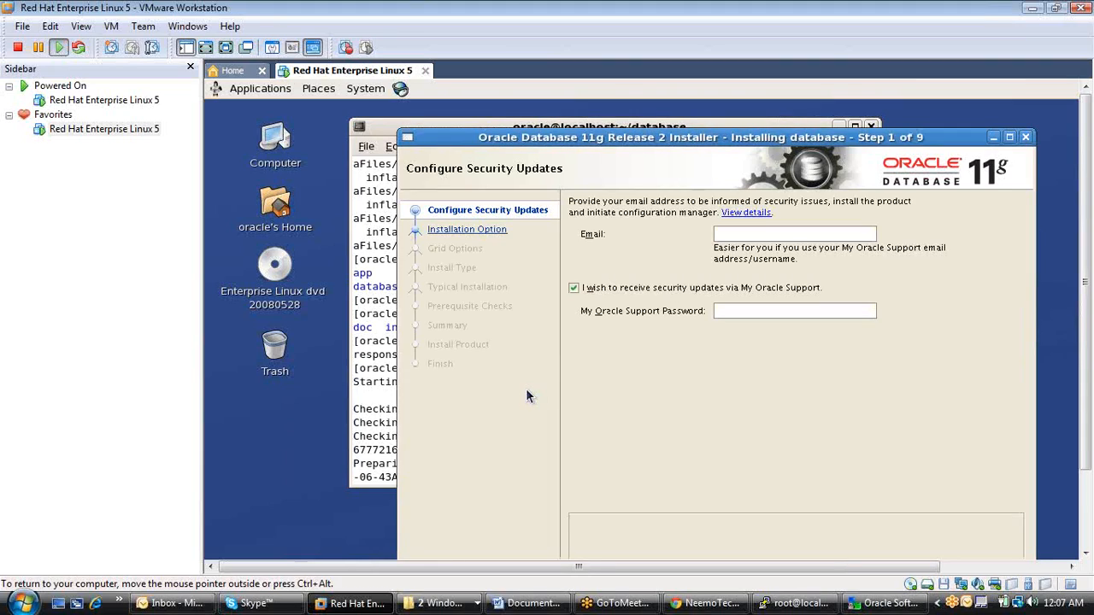
Opt out of security updates via My Oracle Support, leave the email empty, and continue to the installation options.
drag(543, 136, 510, 109)
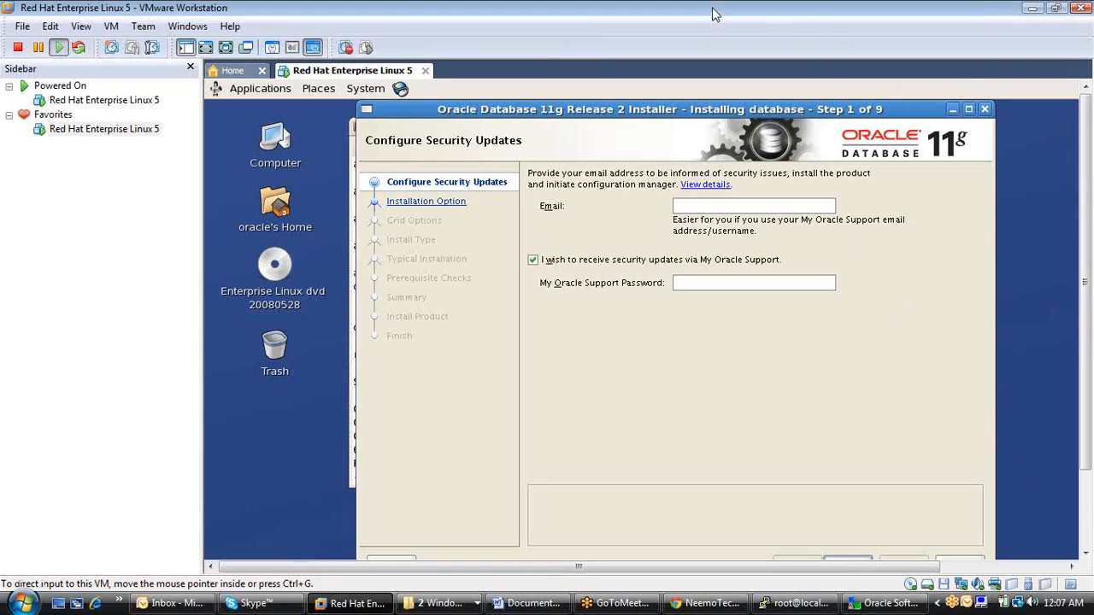
mouse_move(672, 111)
mouse_down()
mouse_move(664, 86)
mouse_move(659, 94)
mouse_up()
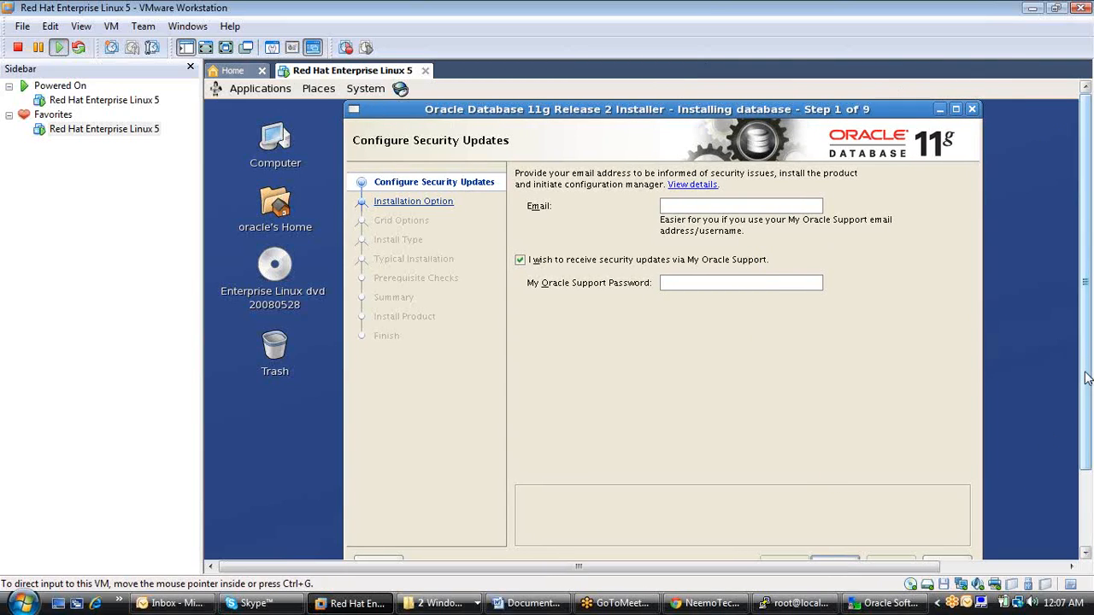
scroll(1087, 378, down, 1)
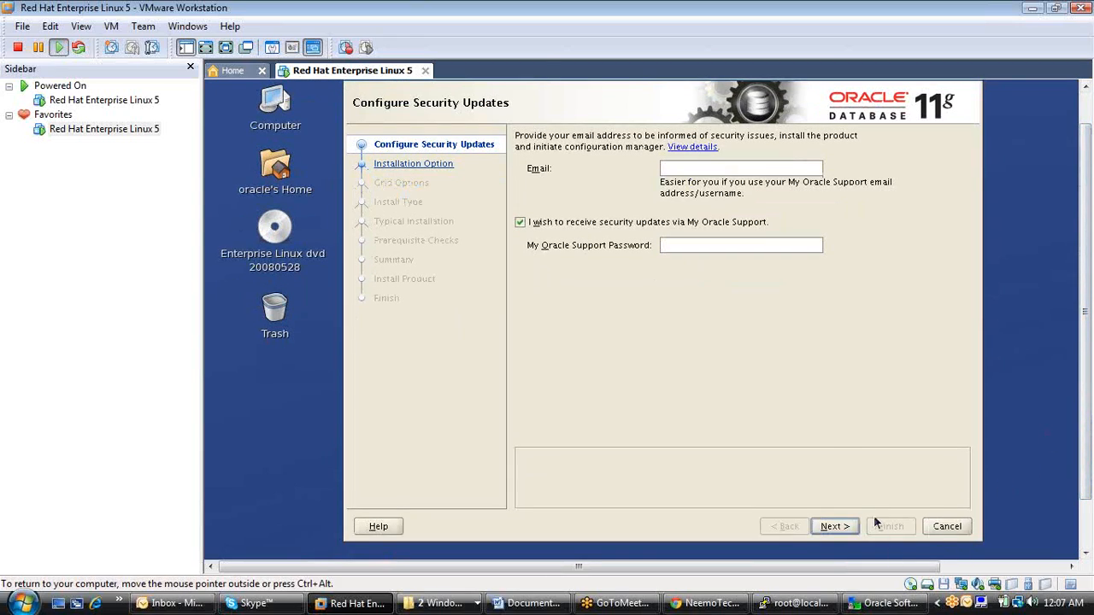
click(517, 224)
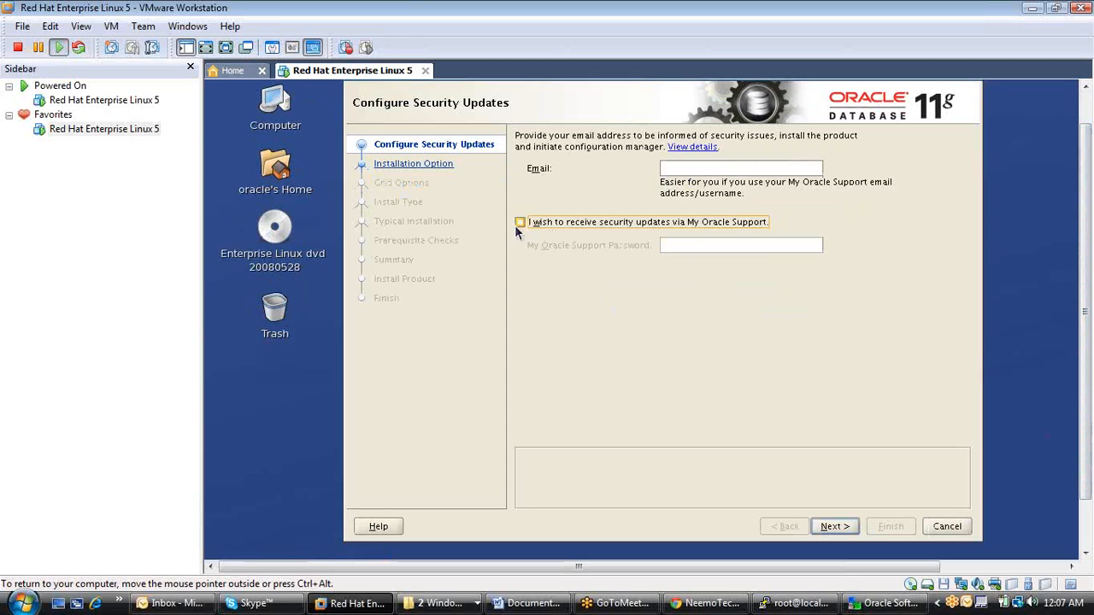
click(835, 527)
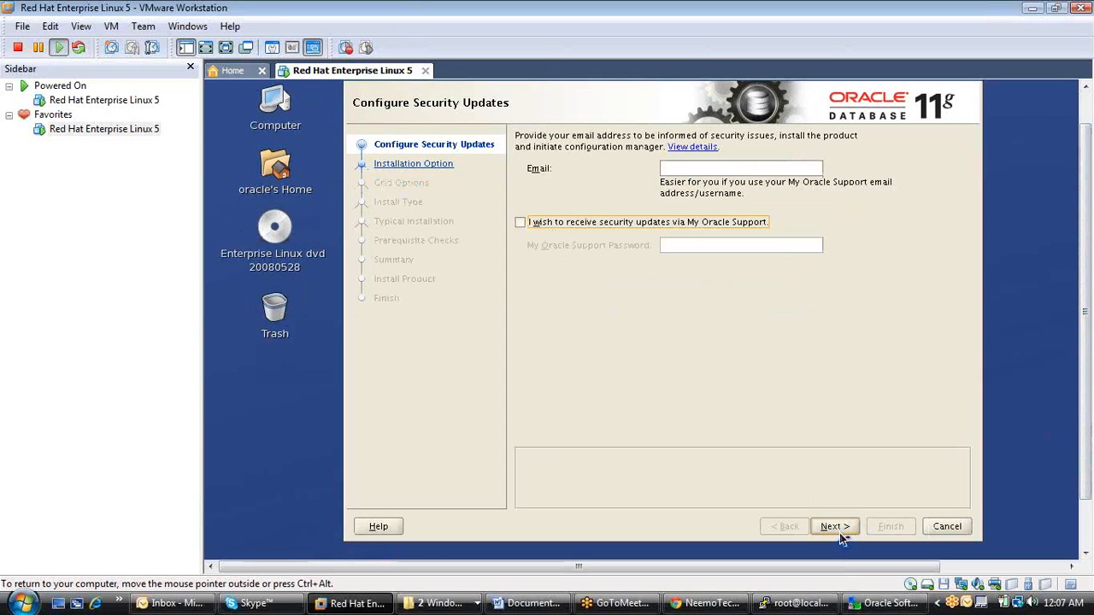
click(795, 356)
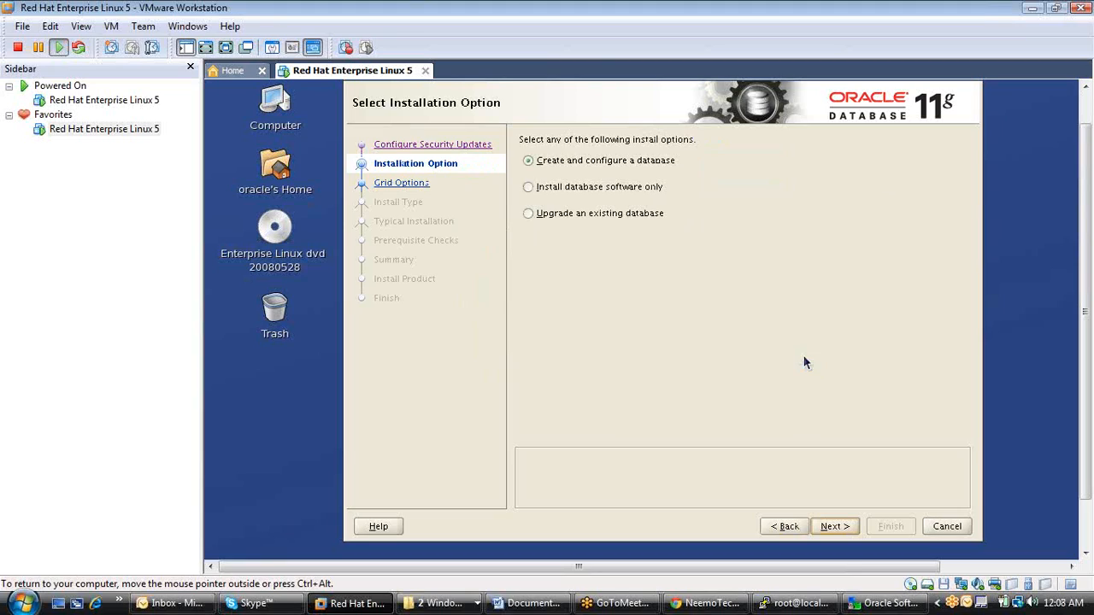
Choose Install database software only, keep Single instance database installation, and continue to the product languages.
click(629, 196)
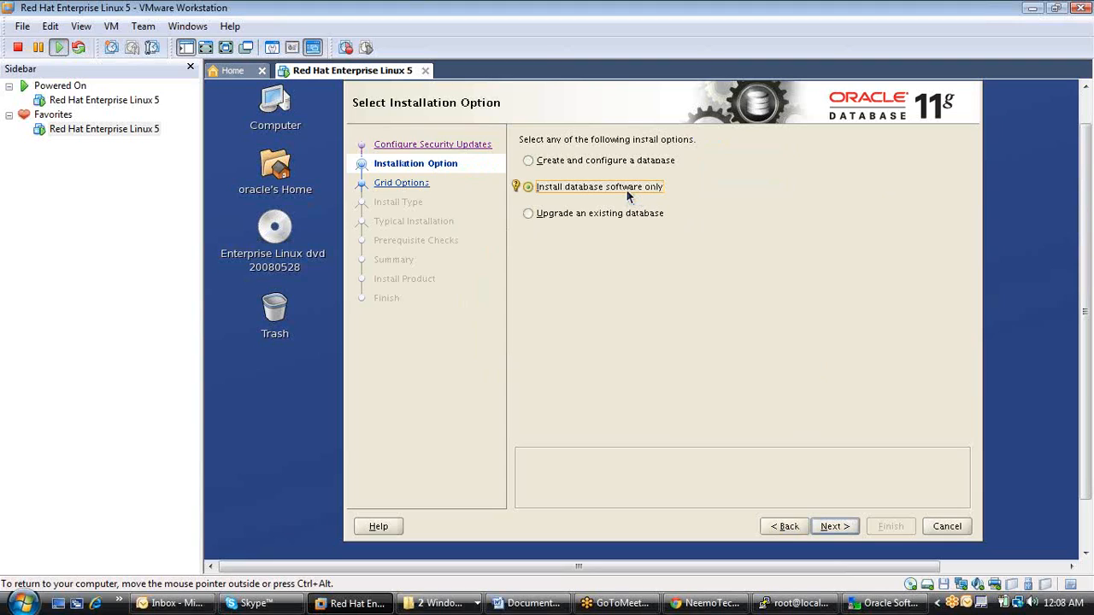
click(835, 527)
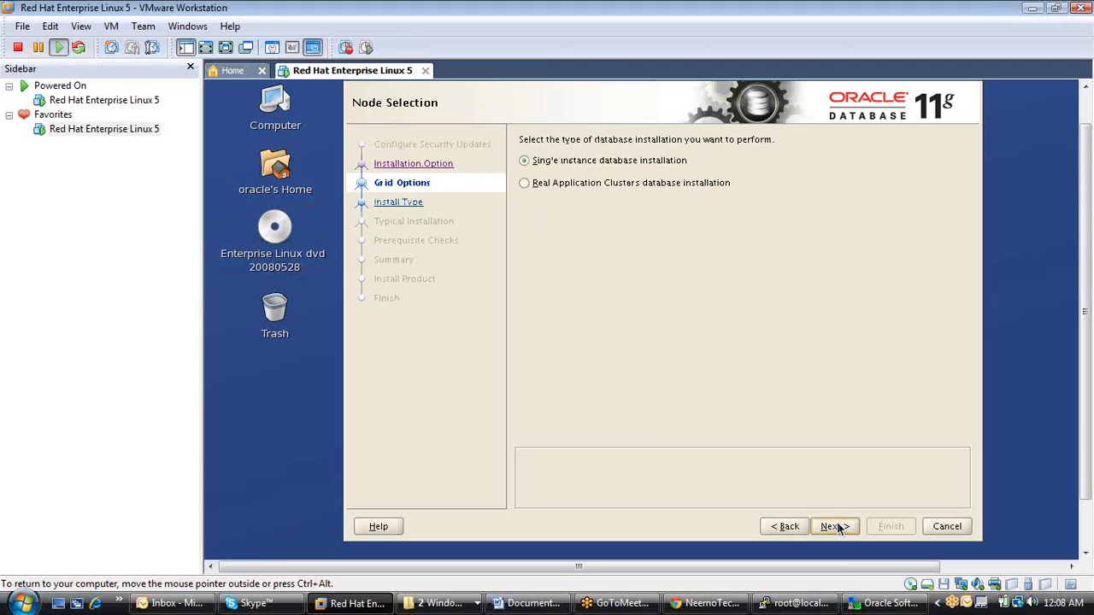
click(833, 526)
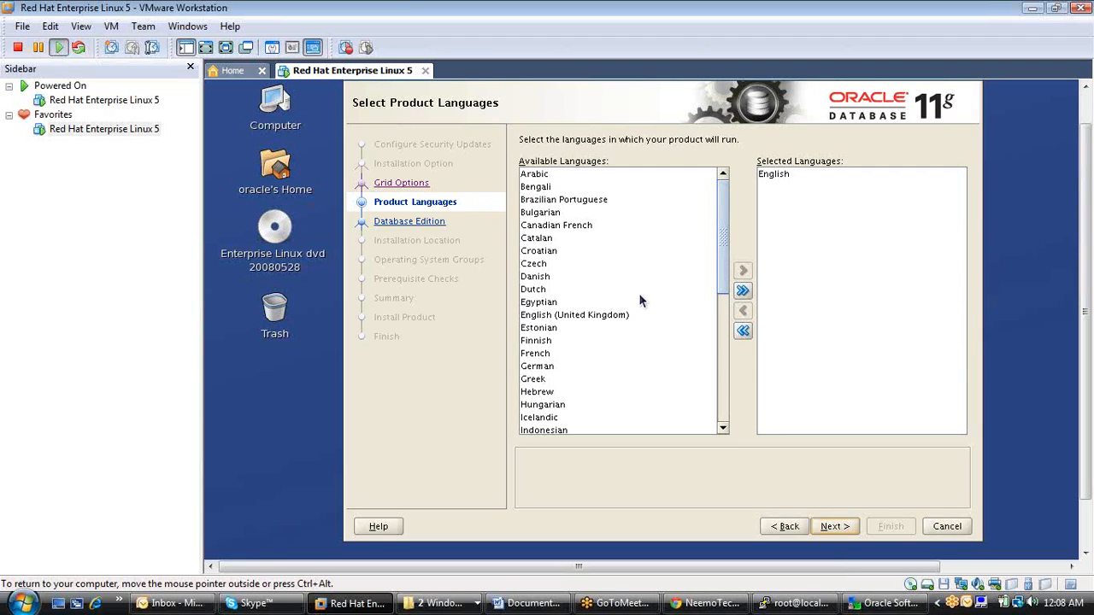
click(586, 316)
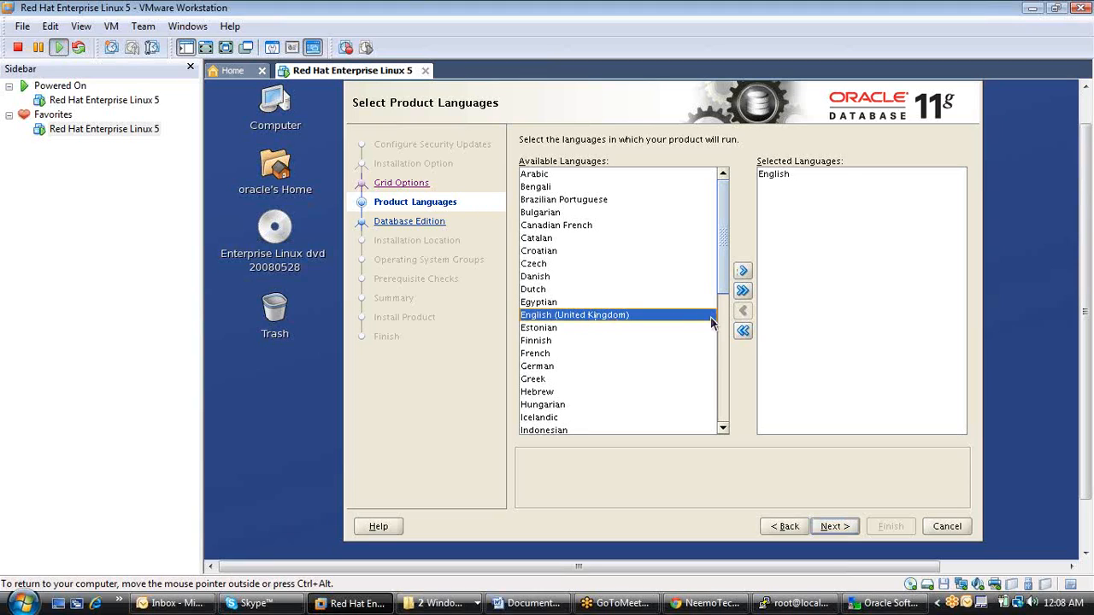
click(744, 291)
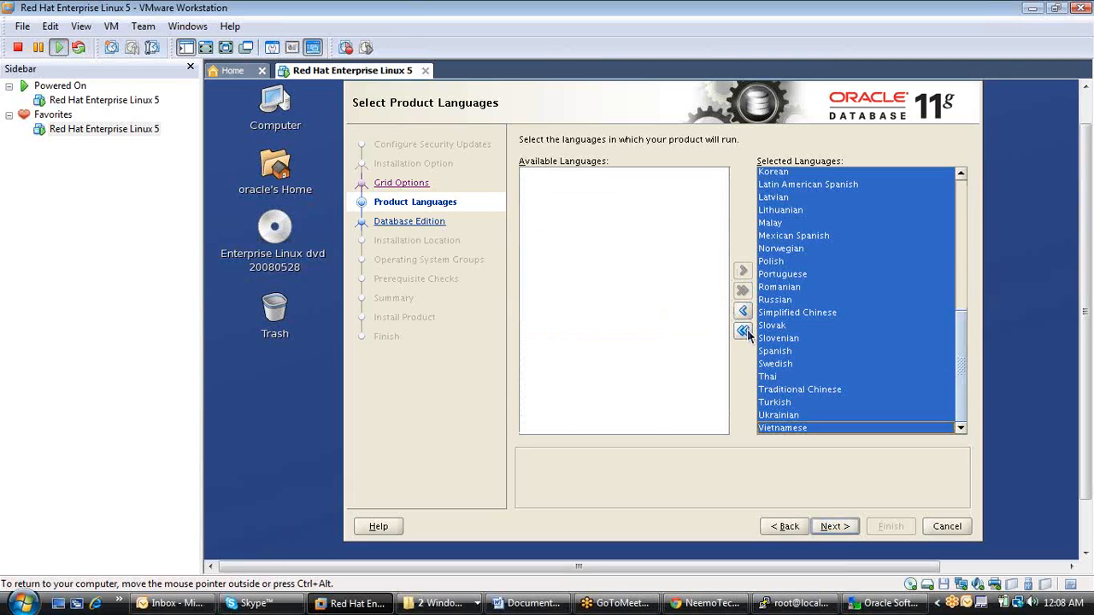
click(745, 331)
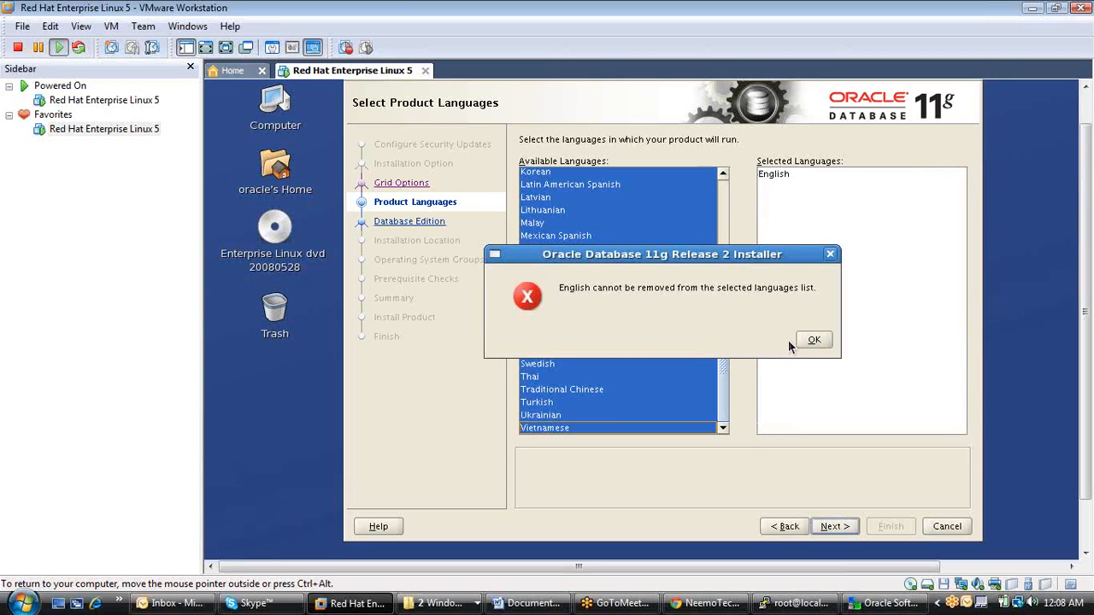
click(816, 340)
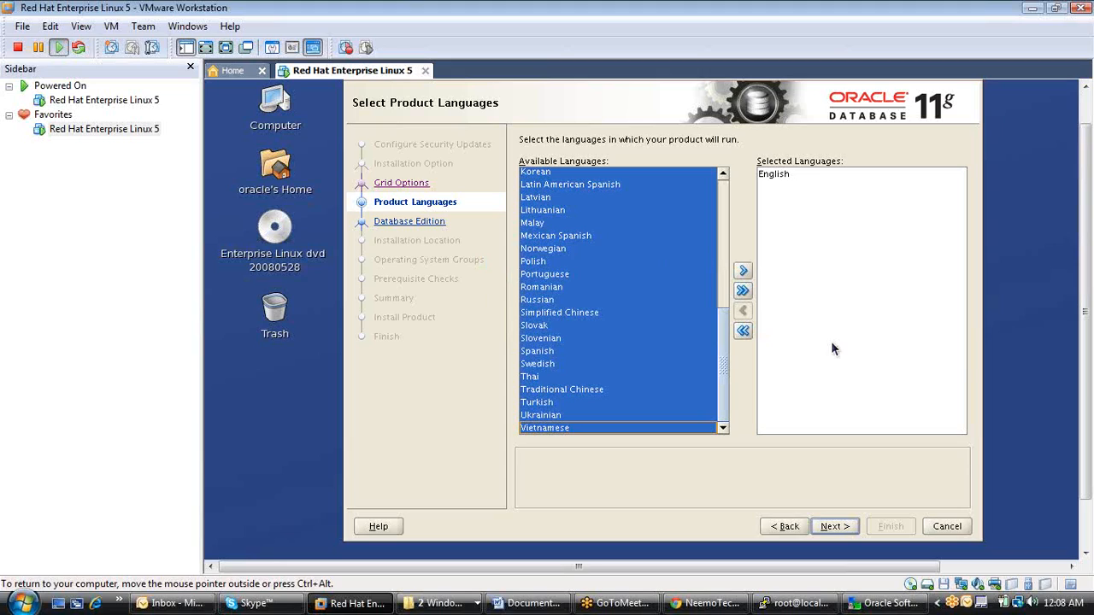
Keep English as the only product language and Enterprise Edition as the database edition, and continue to the installation location.
click(844, 527)
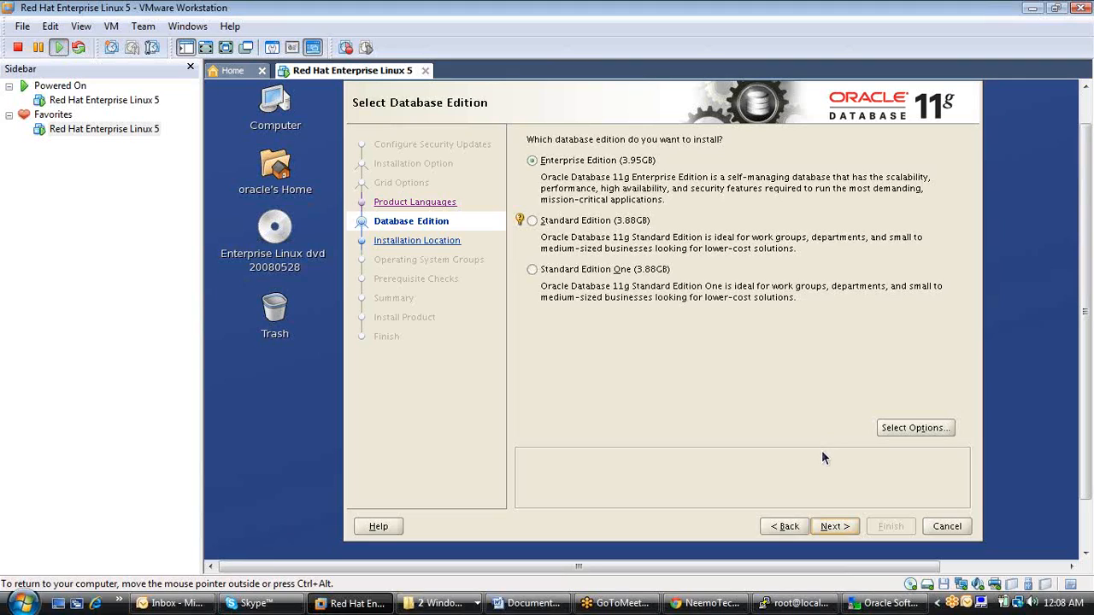
click(834, 526)
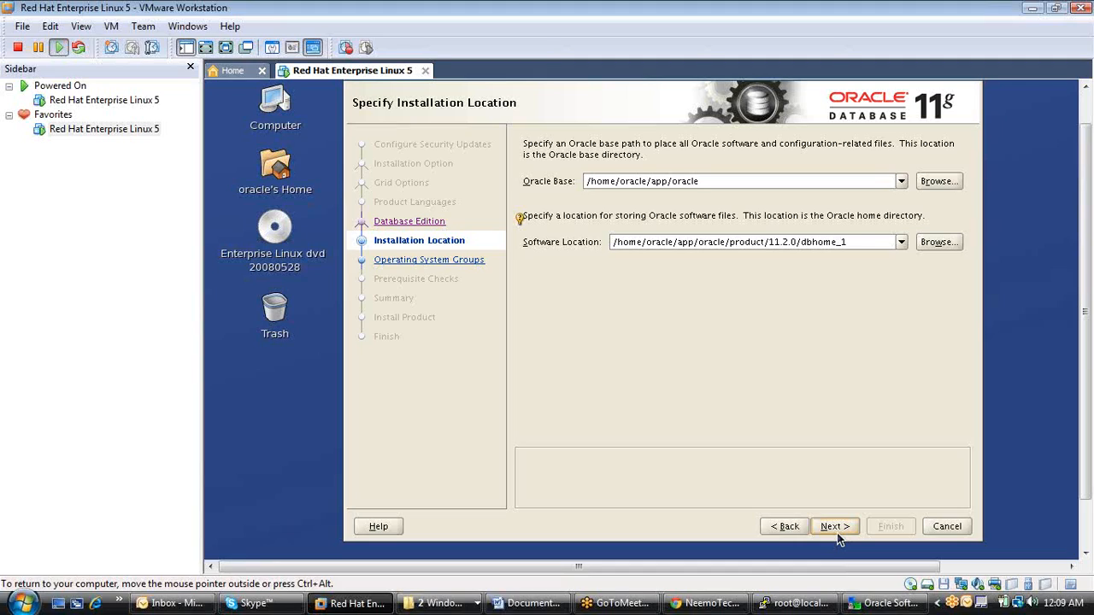
Accept the default installation paths, the oinstall inventory group and the dba and oper groups, and run the prerequisite checks.
click(835, 530)
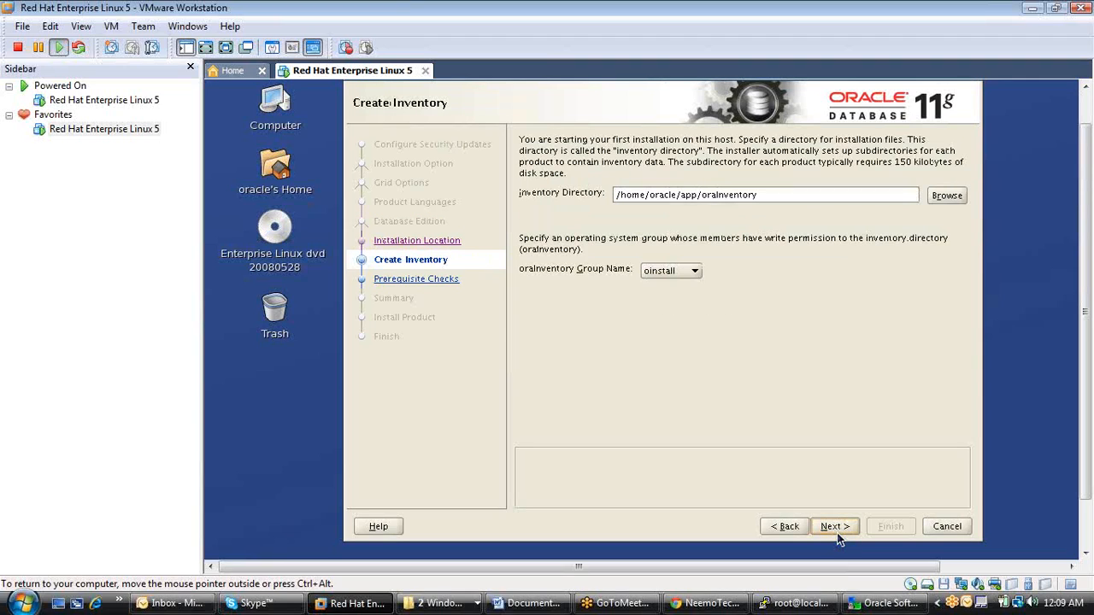
click(836, 528)
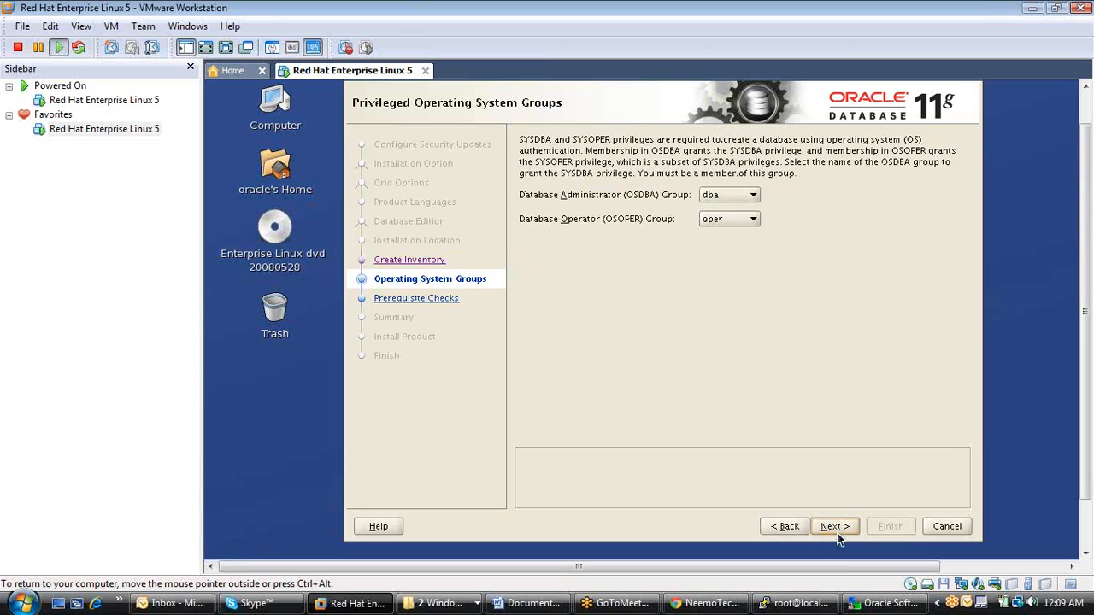
click(836, 530)
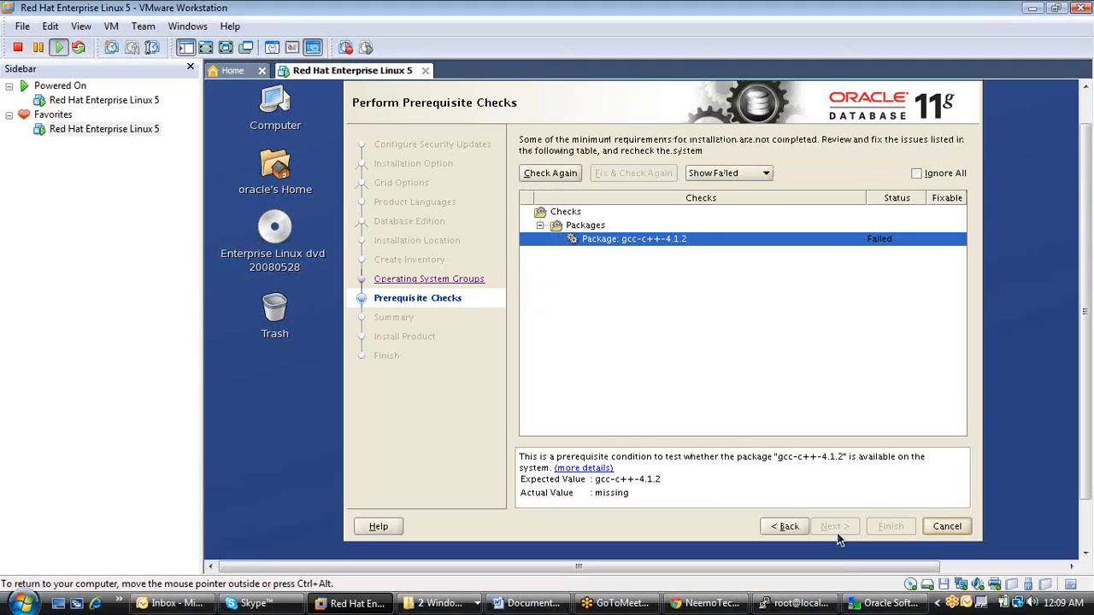
Switch to the root terminal session and change into the /media/Enterprise Linux dvd 20080528/ directory.
mouse_move(1087, 459)
mouse_down()
mouse_move(1091, 501)
mouse_move(1090, 462)
mouse_up()
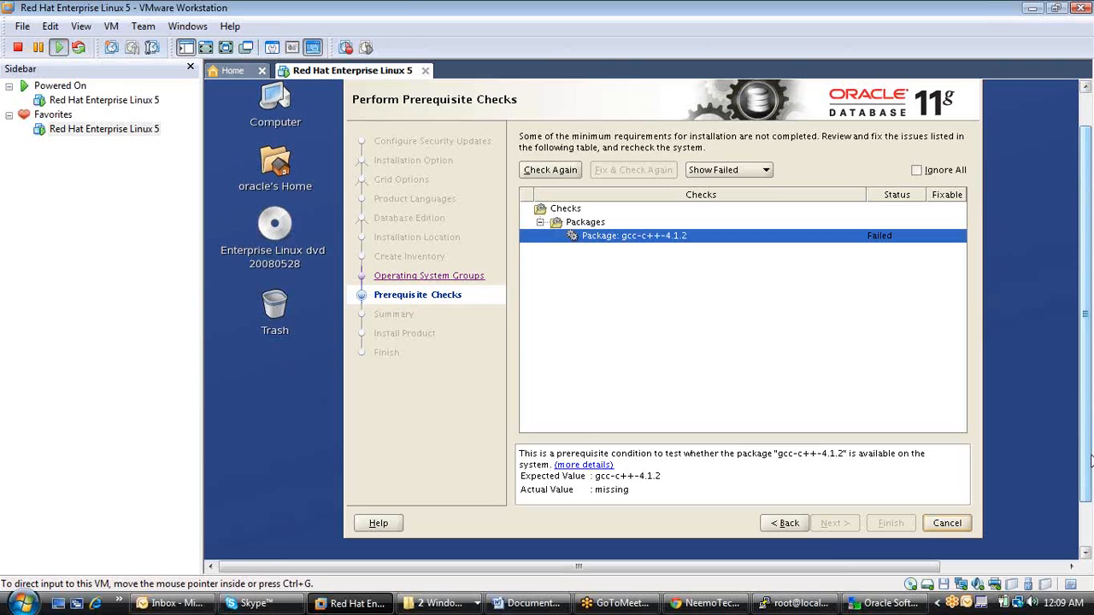
click(815, 605)
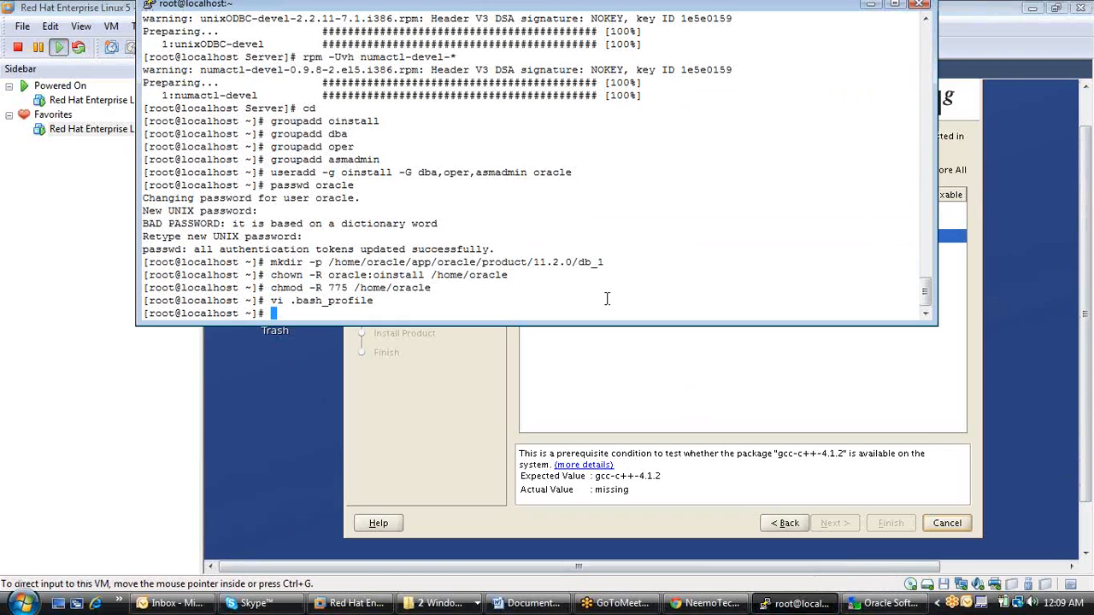
text(cd /media/)
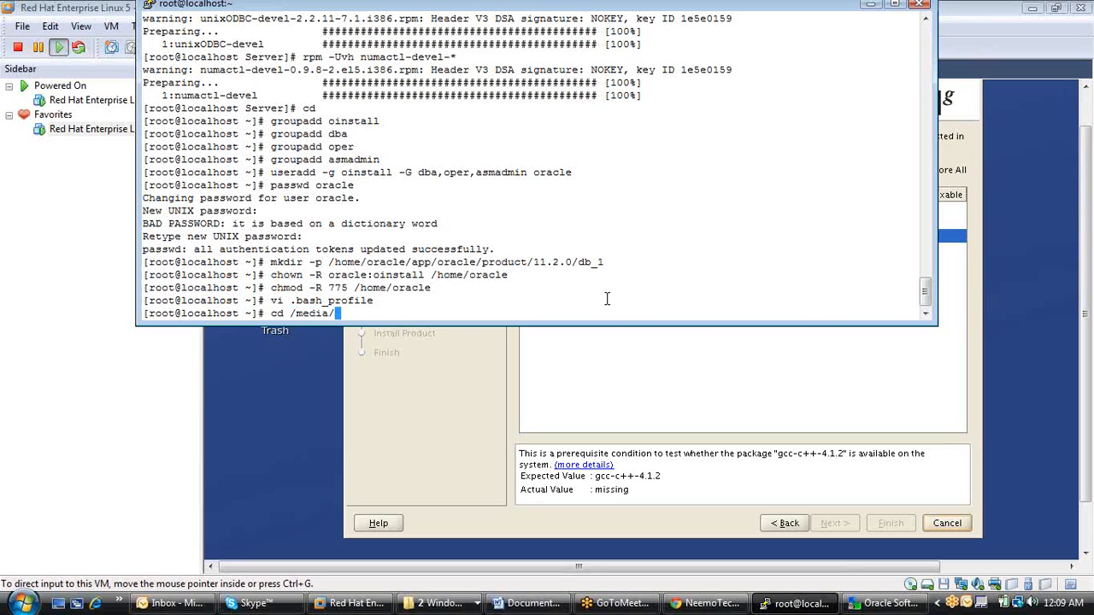
text(E)
key(Tab)
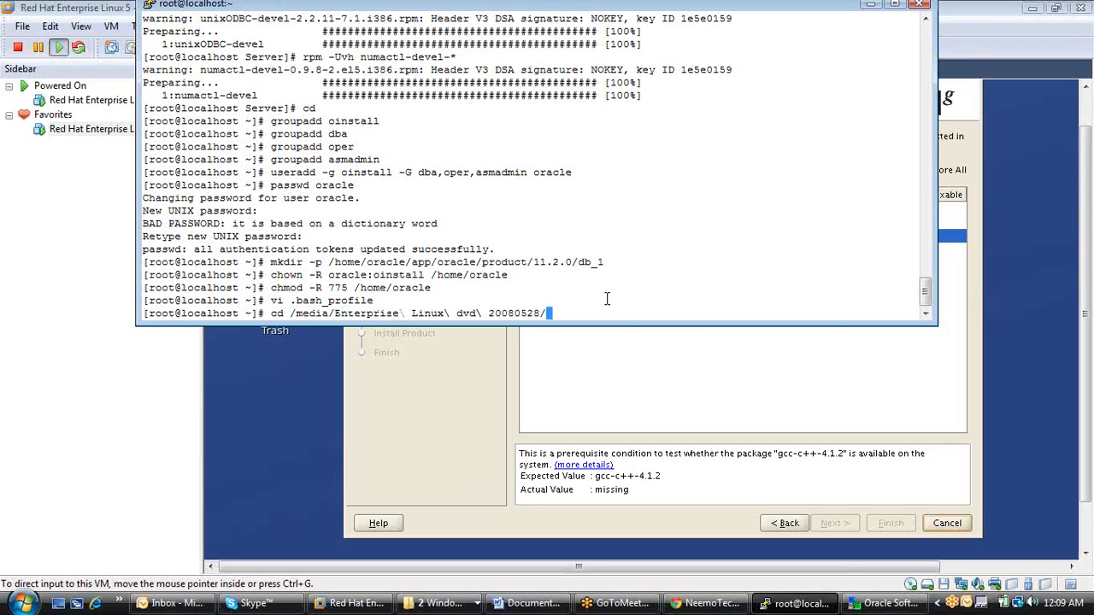
key(Return)
Change into the DVD's Server directory and list its packages.
text(cd s)
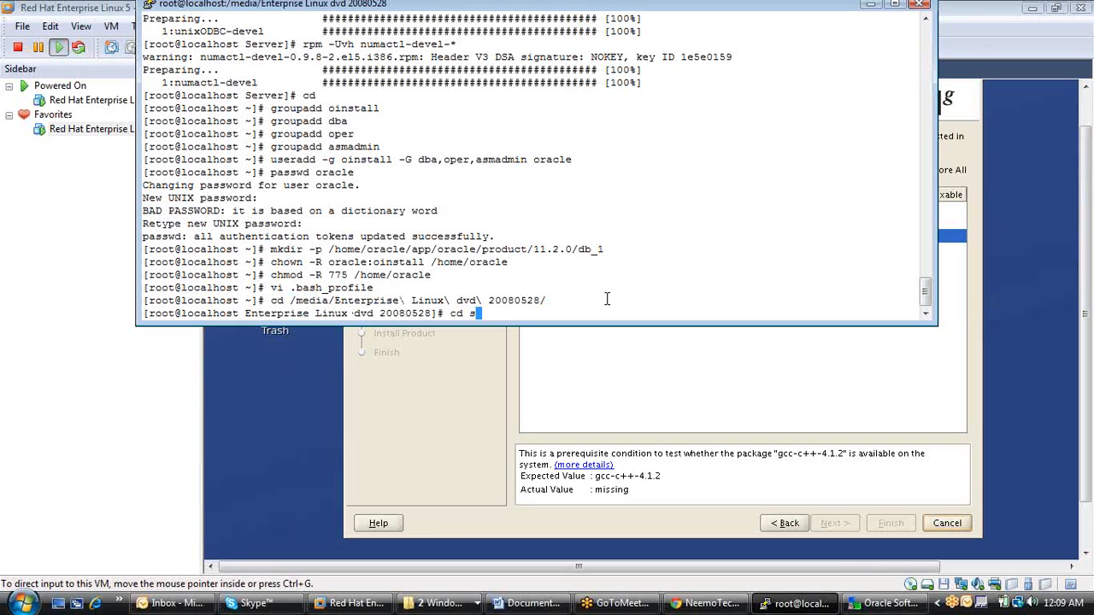
key(BackSpace)
text(S)
key(Tab)
key(Return)
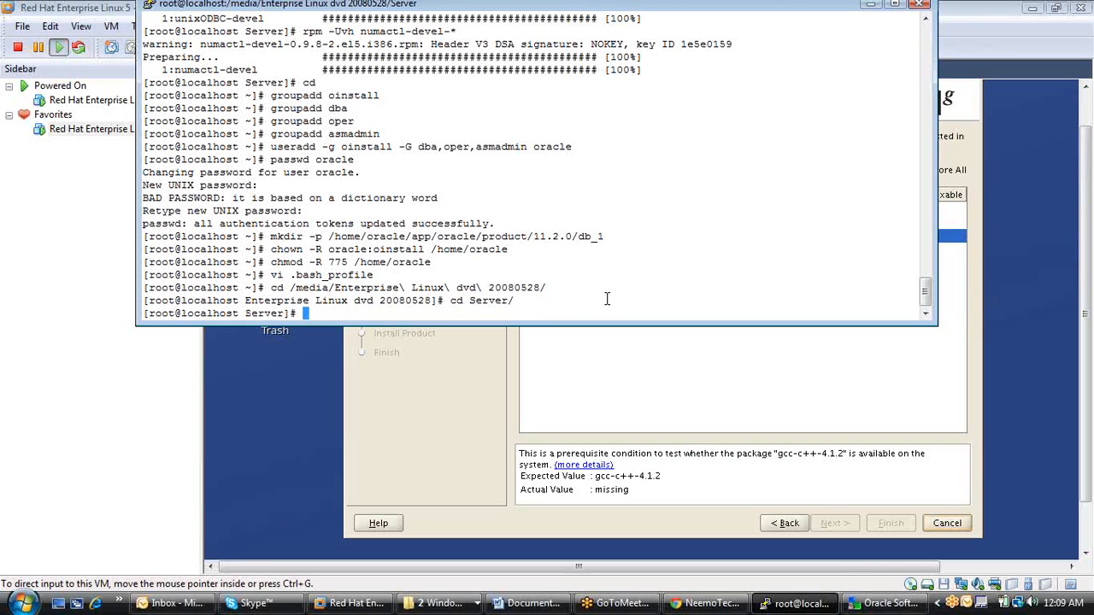
text(ls)
key(Return)
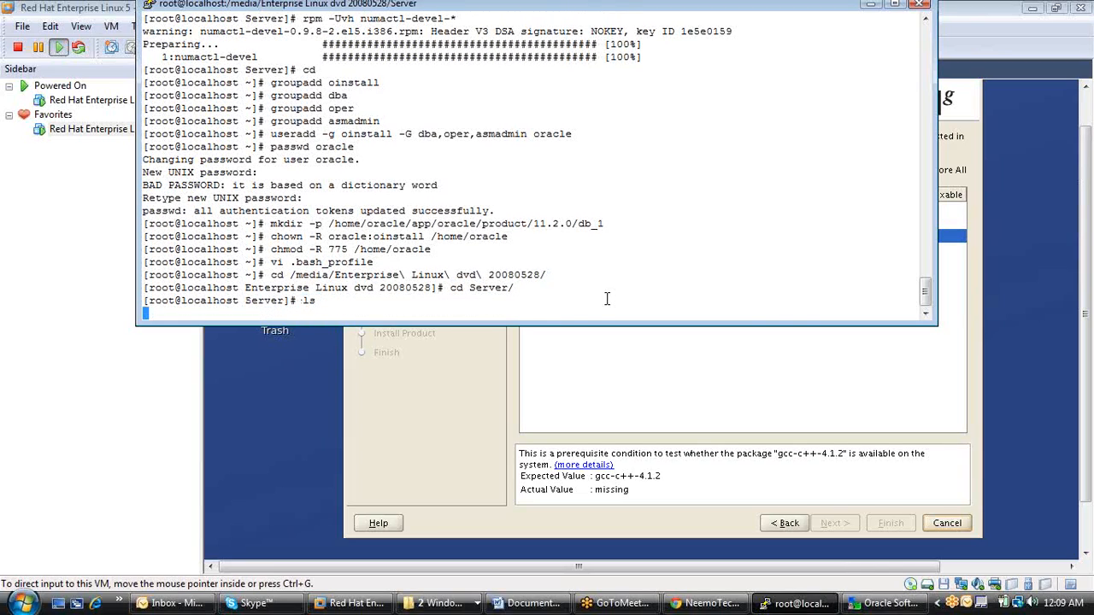
Try to install the missing compiler package with rpm -Uvh gcc-c++-4.
text(rmp)
key(BackSpace)
key(BackSpace)
key(BackSpace)
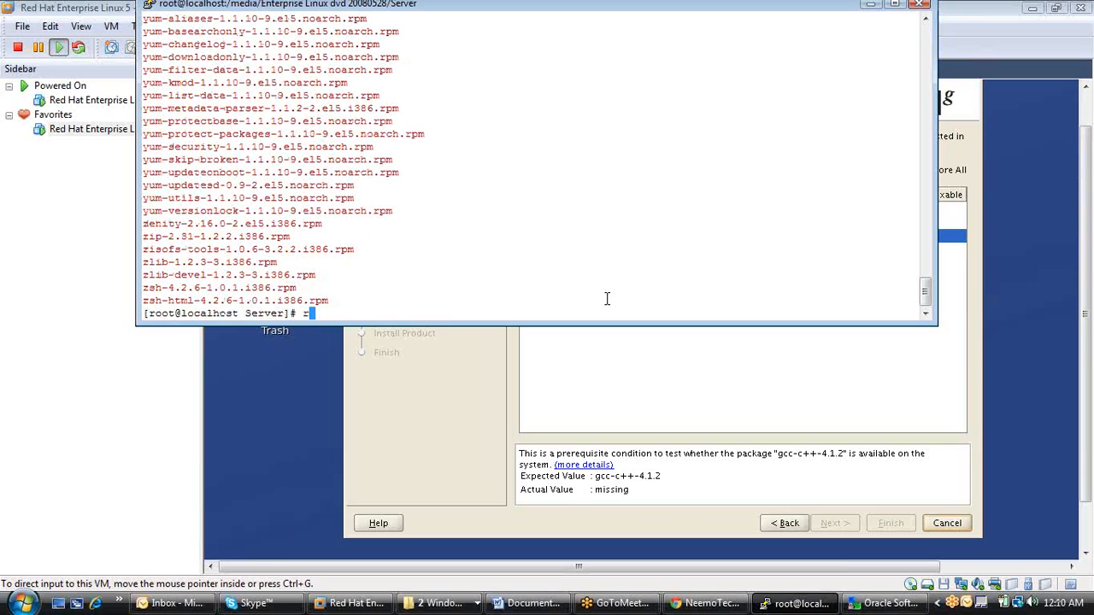
text(pm _uv)
text(h)
key(BackSpace)
key(BackSpace)
key(BackSpace)
key(BackSpace)
text(Uvh gcc-c++)
text(-4)
key(Return)
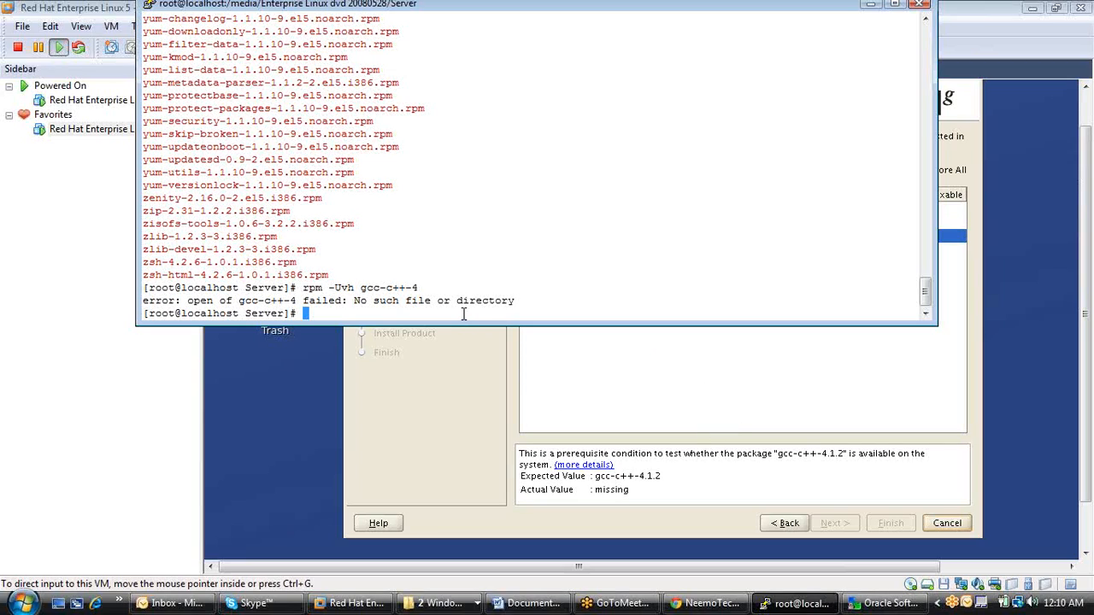
Install the C++ compiler package with rpm -Uvh gcc-c++-4.1.2-42.el5.i386.rpm.
text(rpm )
text(-Uv)
text(h )
text(gcc-)
text(c)
key(Tab)
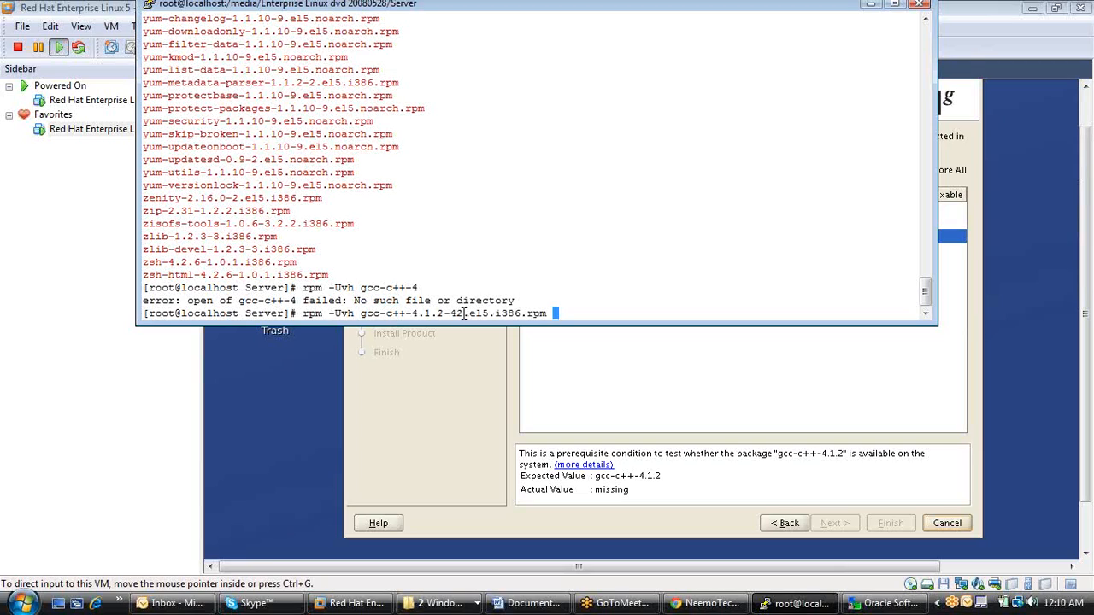
key(Return)
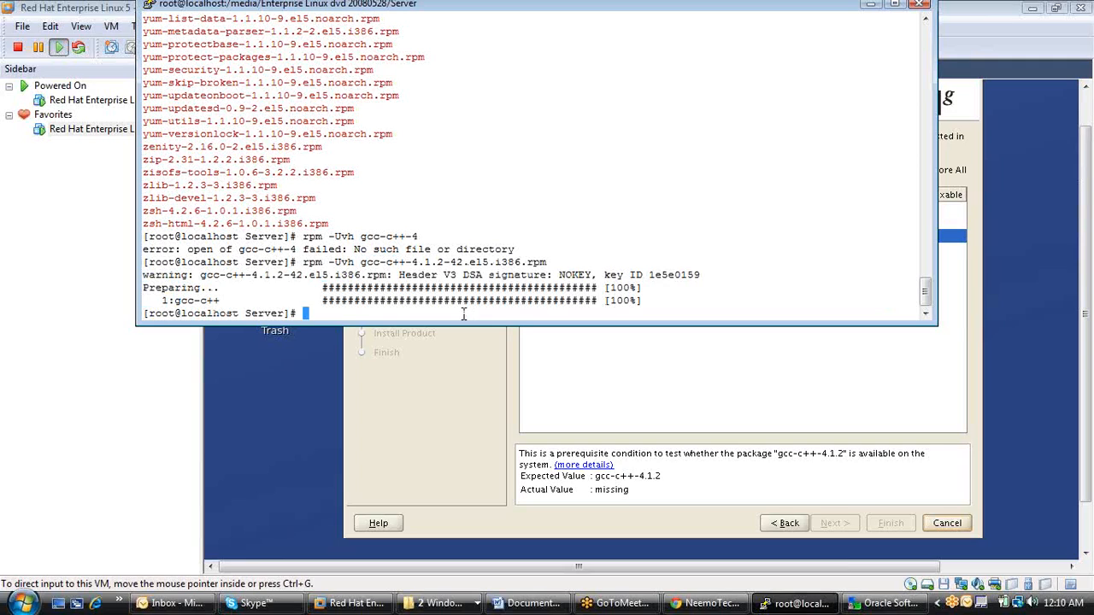
Return to the Oracle installer, rerun the prerequisite checks from the operating system groups page, and start the installation from the summary.
click(781, 501)
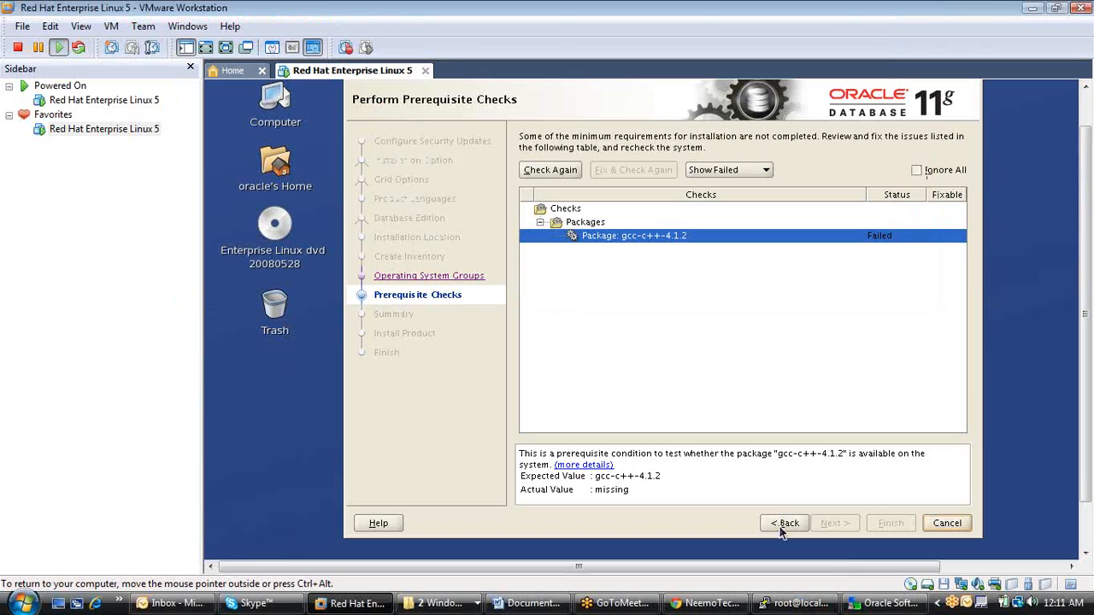
click(781, 525)
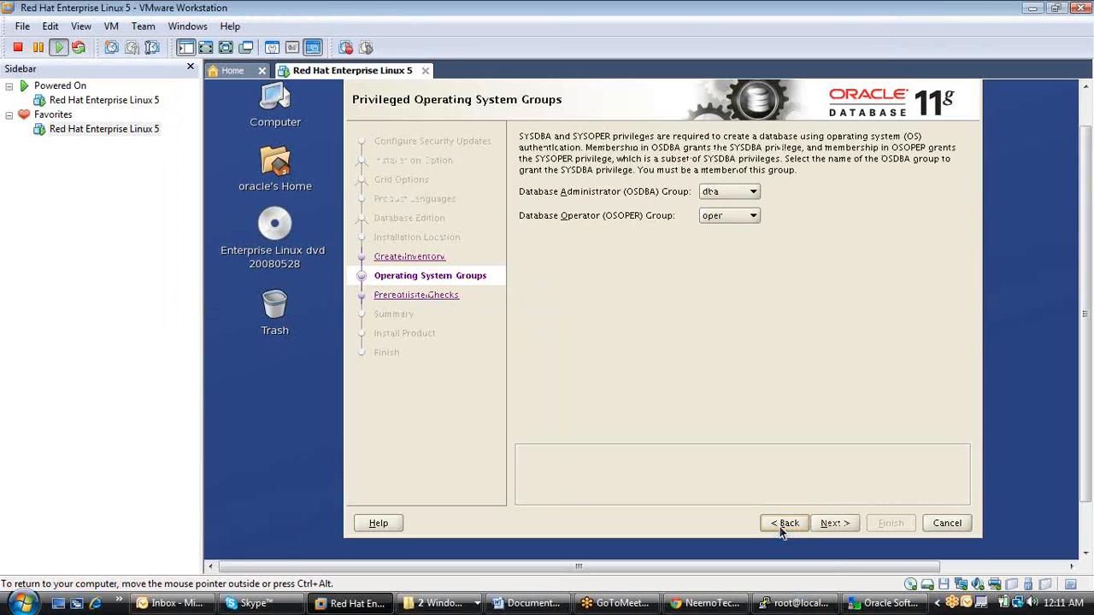
click(833, 525)
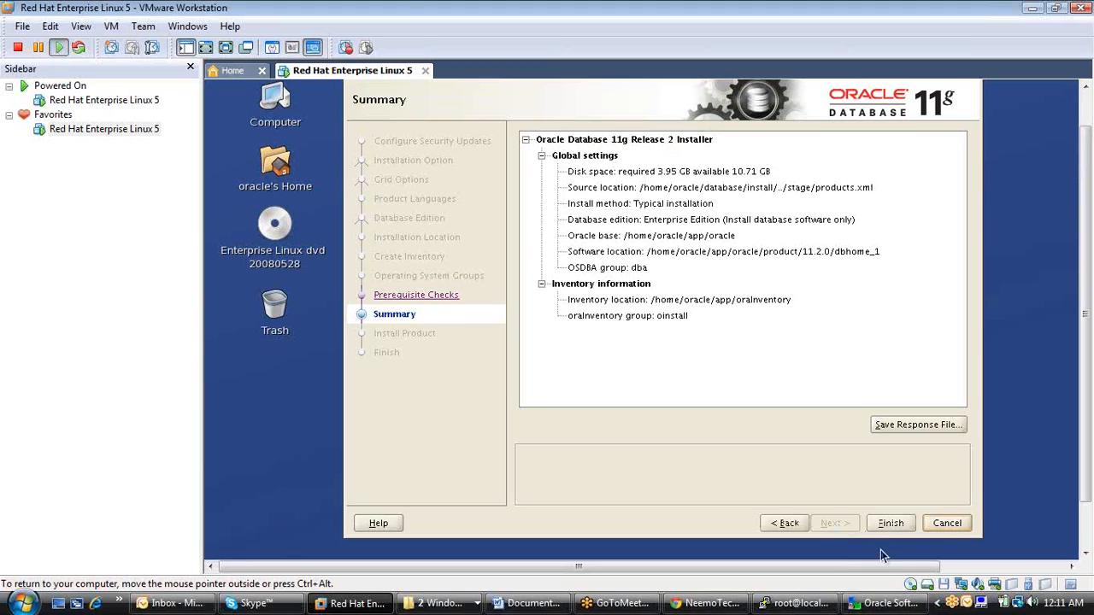
click(889, 524)
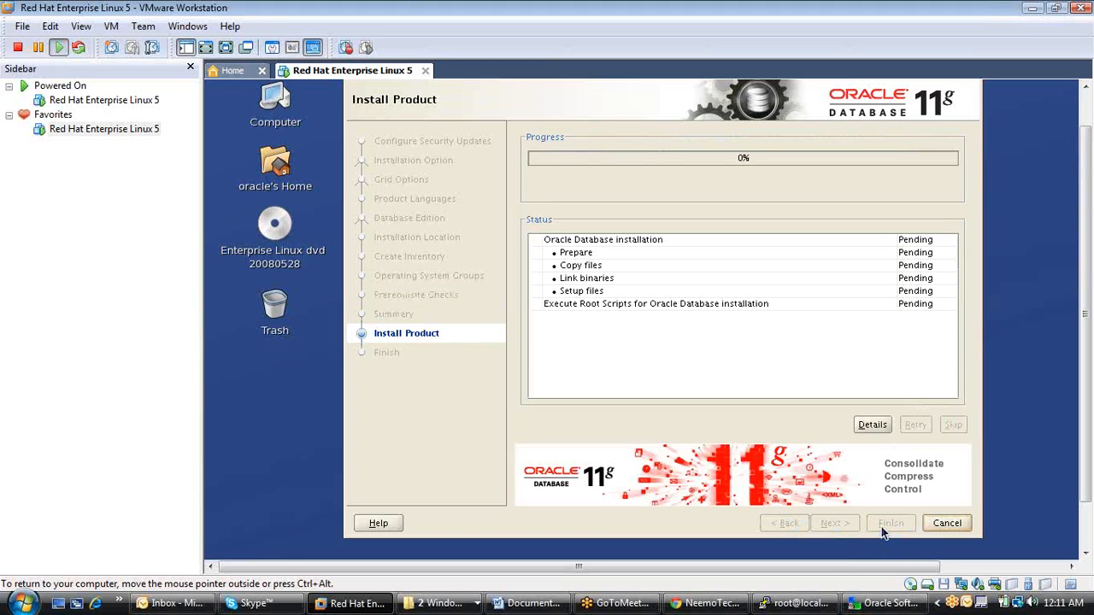
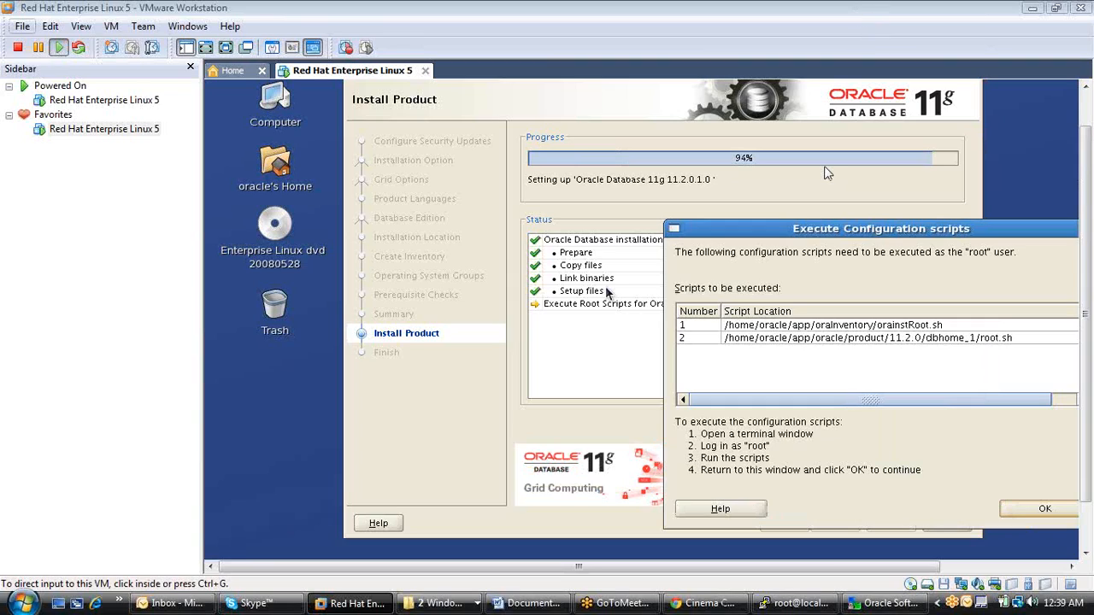
Bring the configuration scripts dialog fully into view, then switch to the root terminal and return to root's home directory.
click(797, 231)
drag(798, 231, 582, 158)
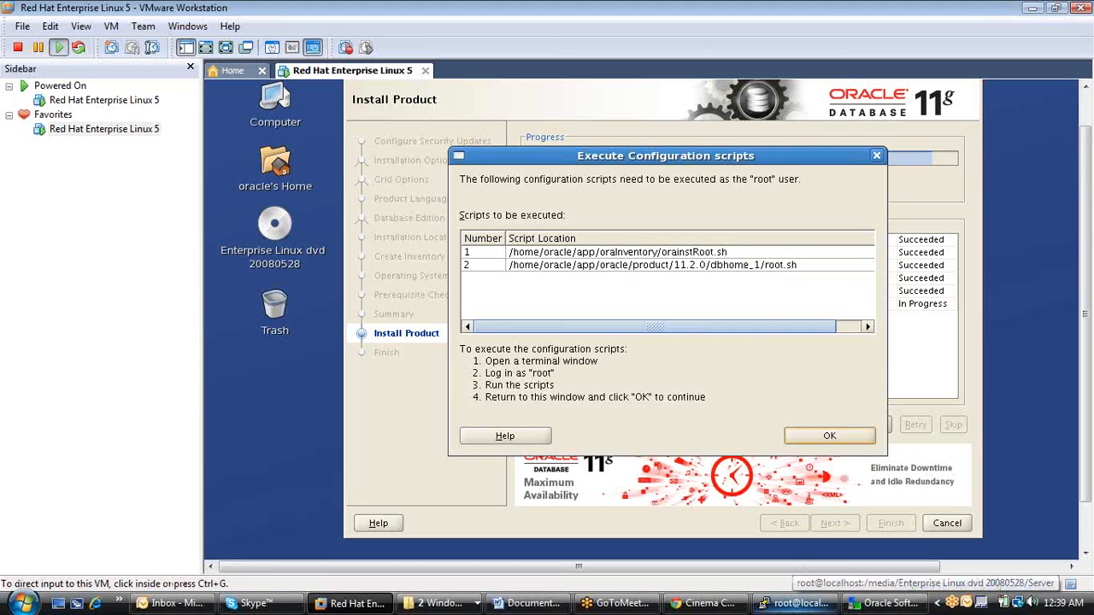
click(809, 605)
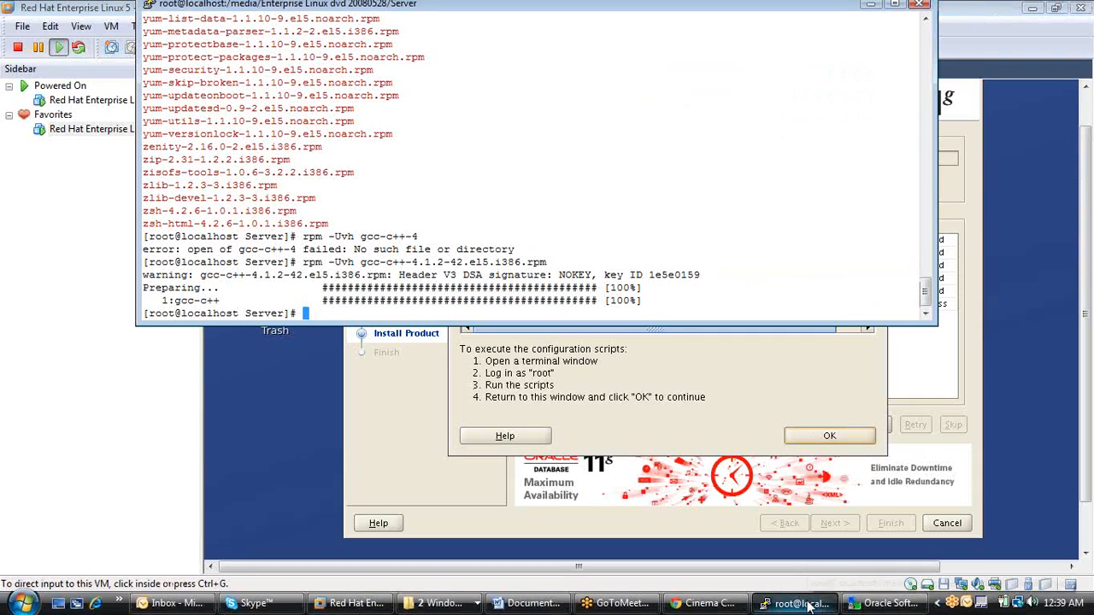
text(cd)
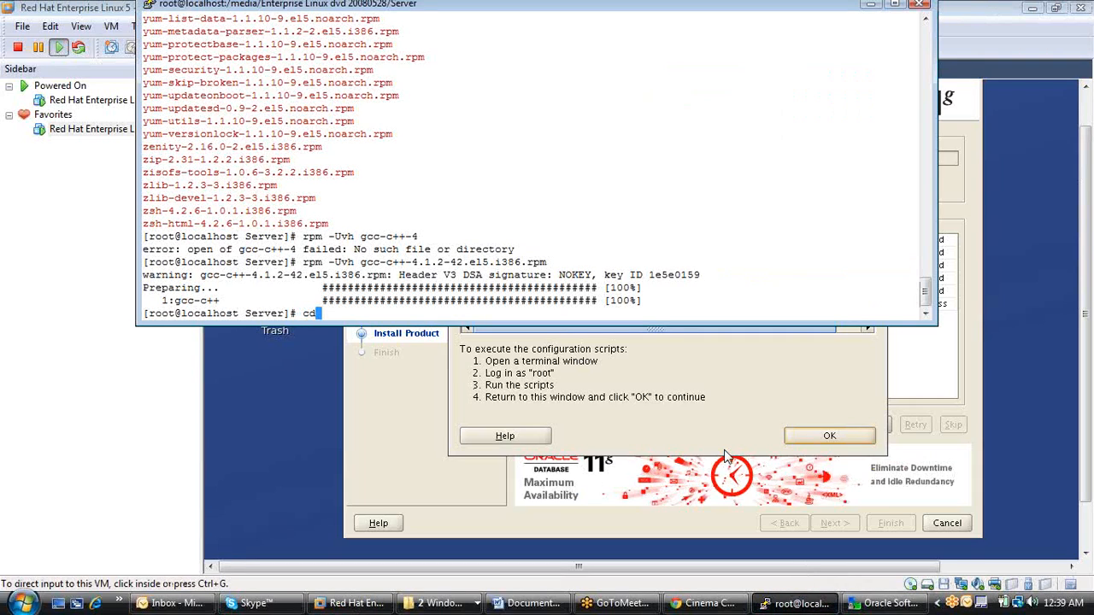
key(Return)
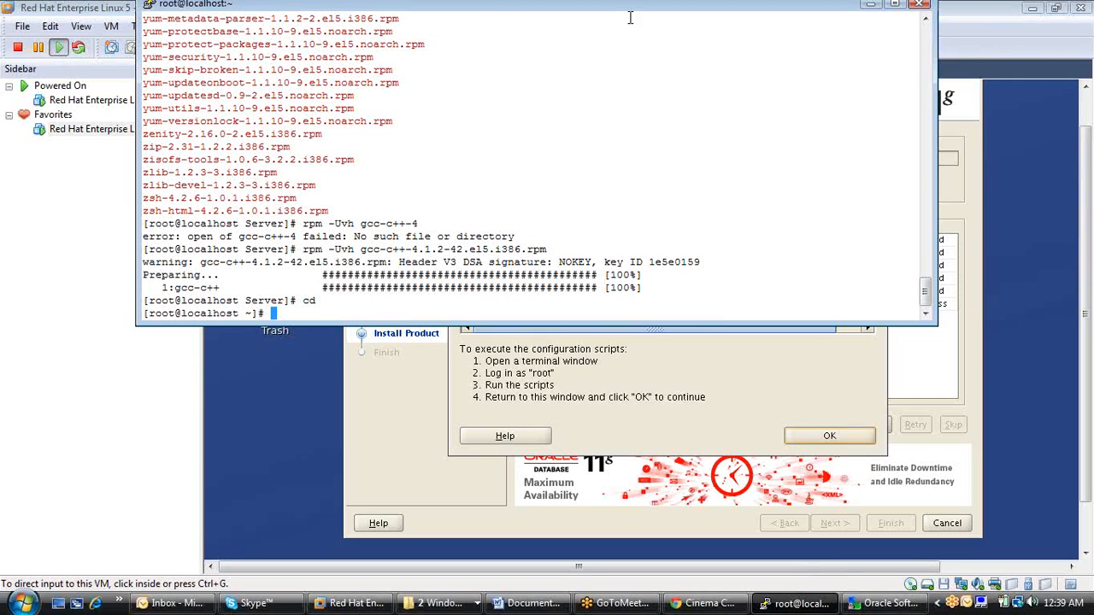
Try to change into the path /home/oracle/app/oraInventory/orainstRoot.sh with cd, keeping the installer's script list visible.
drag(624, 8, 818, 282)
text(cd )
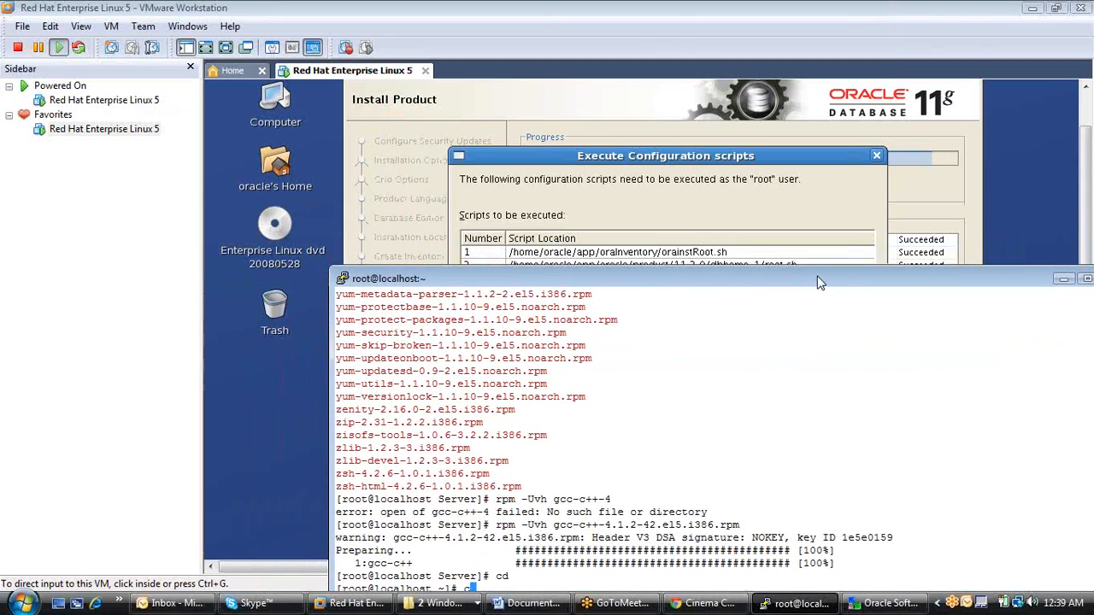
text(/home/or)
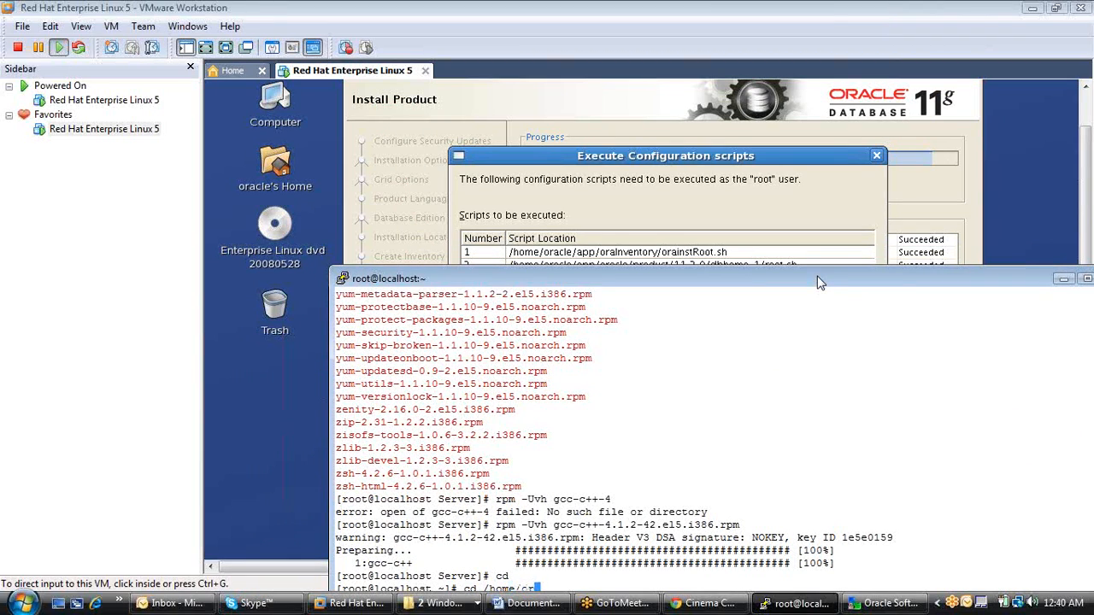
text(acle/app/orai)
key(BackSpace)
text(I)
key(Tab)
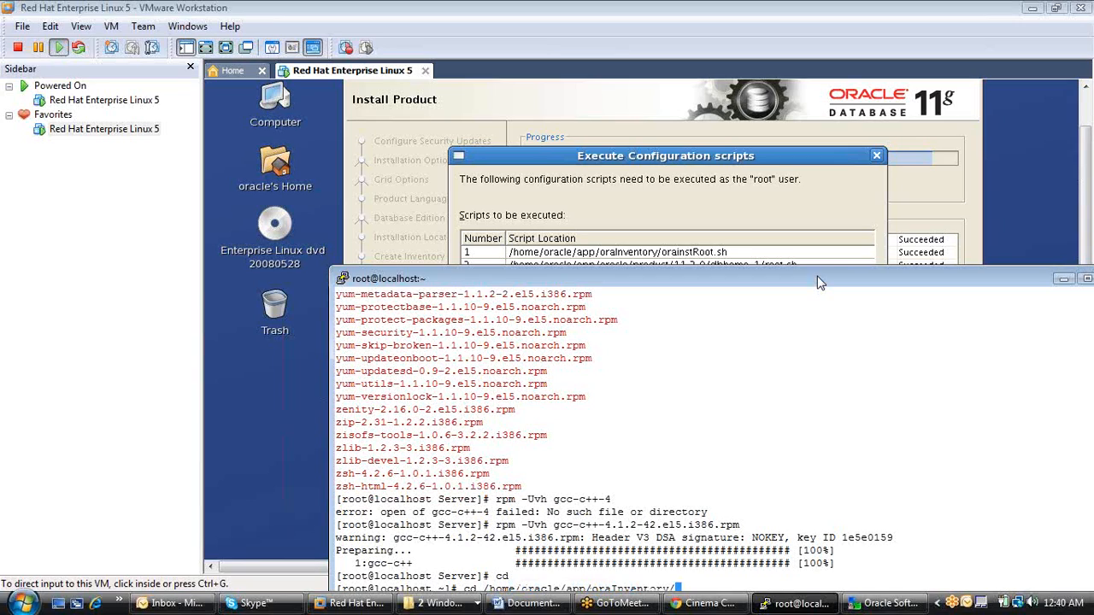
text(orai)
key(Tab)
key(Return)
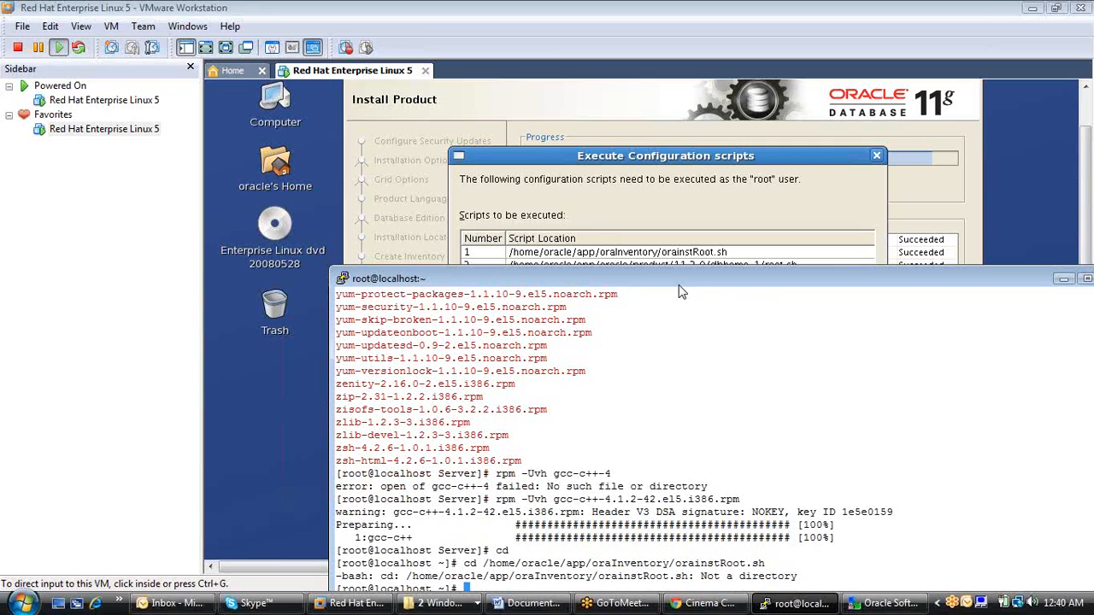
Run the first configuration script, /home/oracle/app/oraInventory/orainstRoot.sh, as root by removing cd from the previous command.
drag(679, 281, 675, 195)
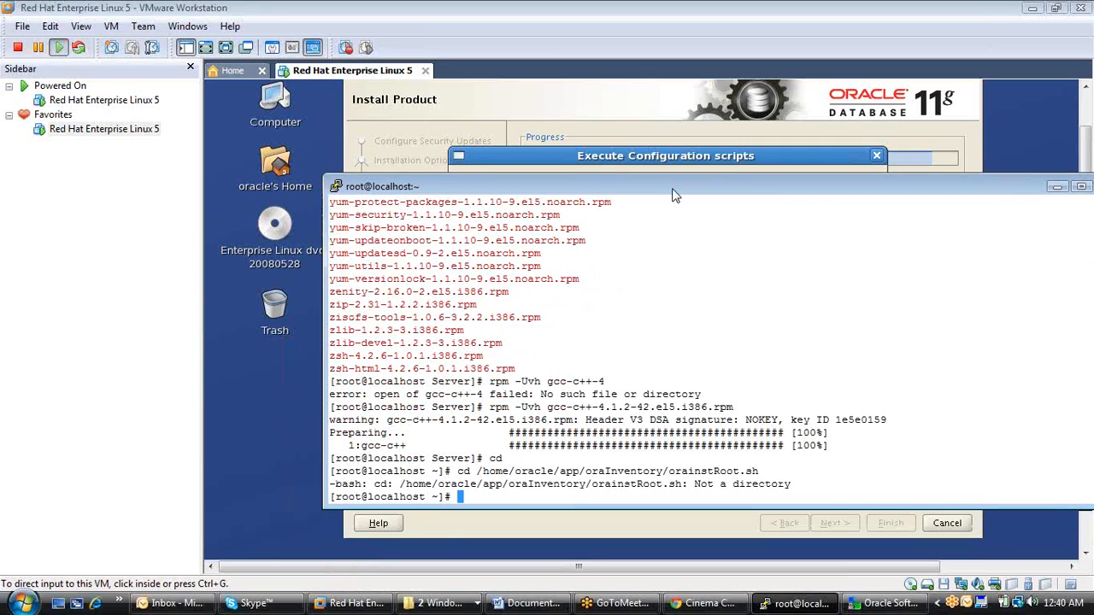
key(Up)
key(Left)
key(Left)
key(Left)
key(Left)
key(Left)
key(Left)
key(Left)
key(Left)
key(Left)
key(Left)
key(Left)
key(Left)
key(Left)
key(Left)
key(Left)
key(Left)
key(Left)
key(Left)
key(Left)
key(Left)
key(Left)
key(Left)
key(Left)
key(Left)
key(Left)
key(Left)
key(Left)
key(Left)
key(Left)
key(Left)
key(Left)
key(Left)
key(Left)
key(Left)
key(Left)
key(Left)
key(Left)
key(Left)
key(Left)
key(Left)
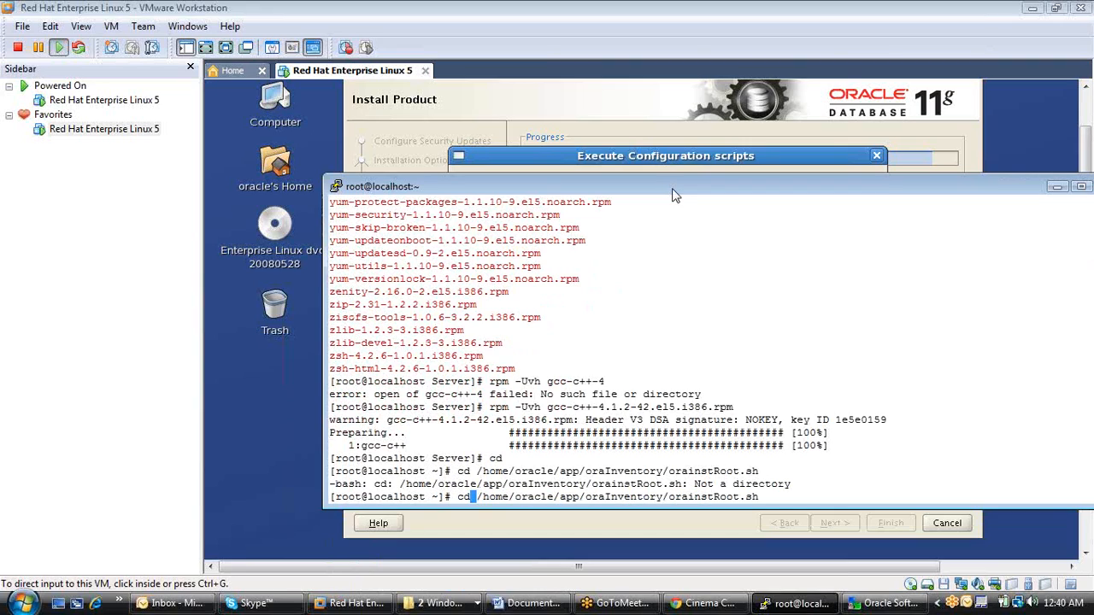
key(BackSpace)
key(BackSpace)
key(Return)
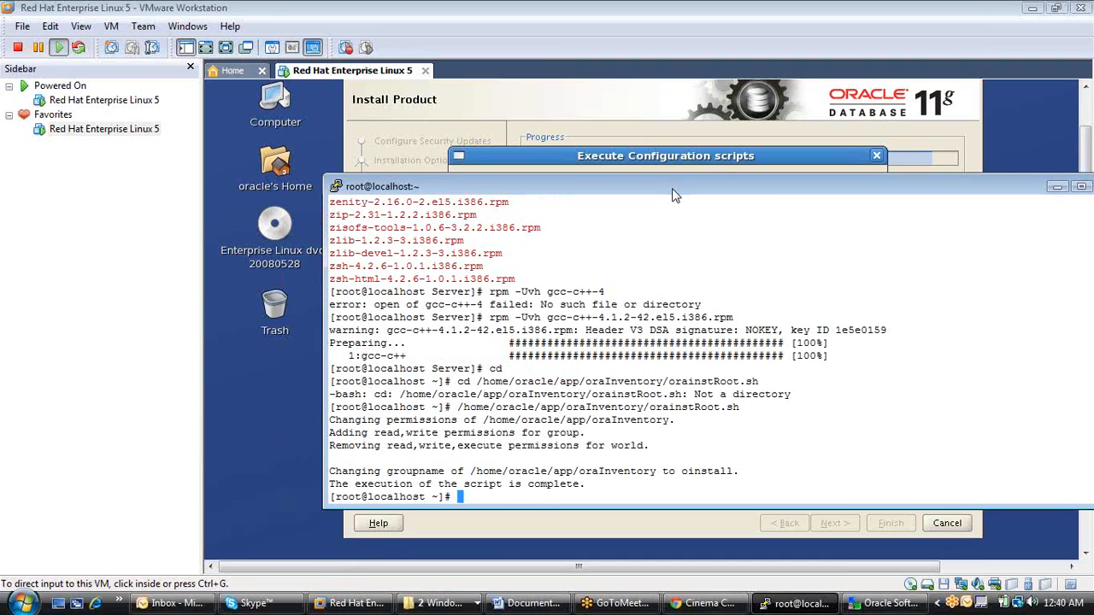
Try to execute the path /home/oracle/app/oracle/product/11.2.0/dbhome_1/ as root, following the second entry in the installer's script list.
drag(652, 186, 705, 360)
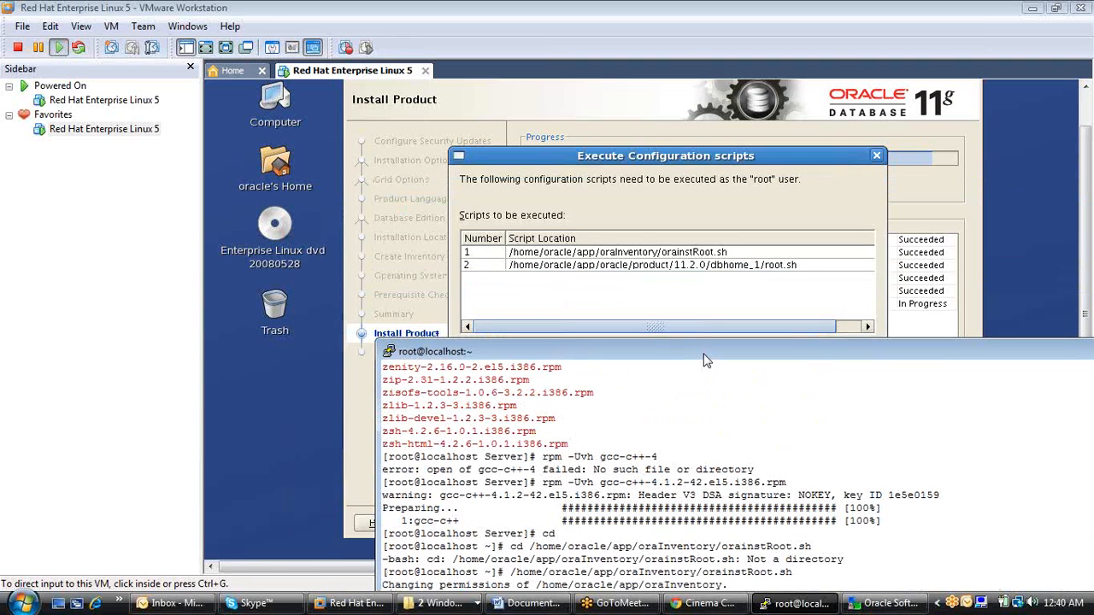
drag(705, 360, 668, 212)
text(/ho)
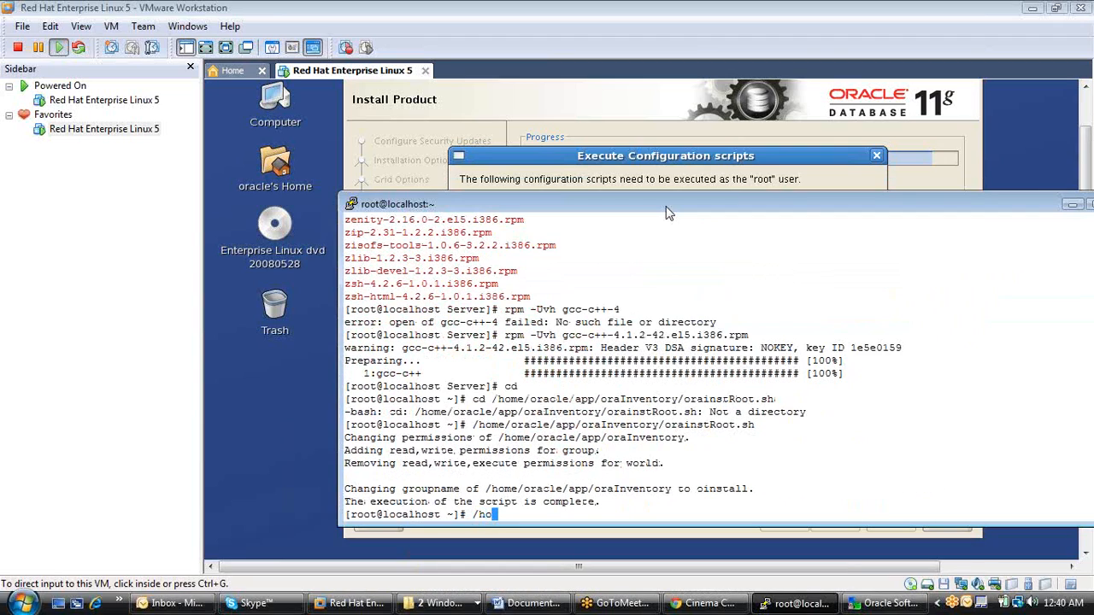
text(me/ora)
key(Tab)
drag(636, 208, 651, 246)
text(app)
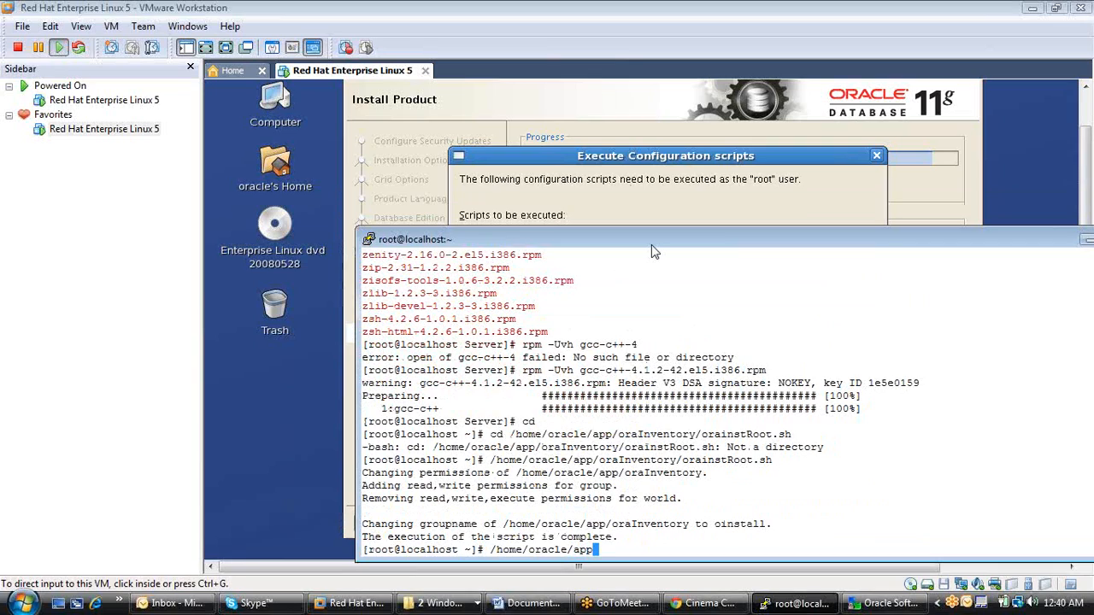
text(/orac)
key(Tab)
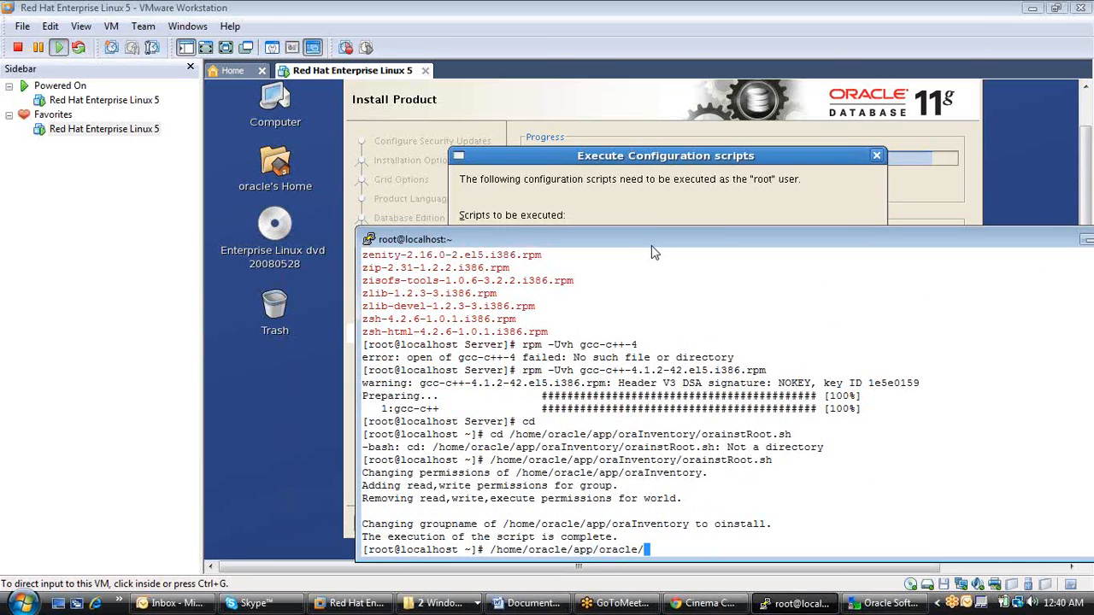
drag(651, 245, 714, 405)
drag(709, 378, 659, 203)
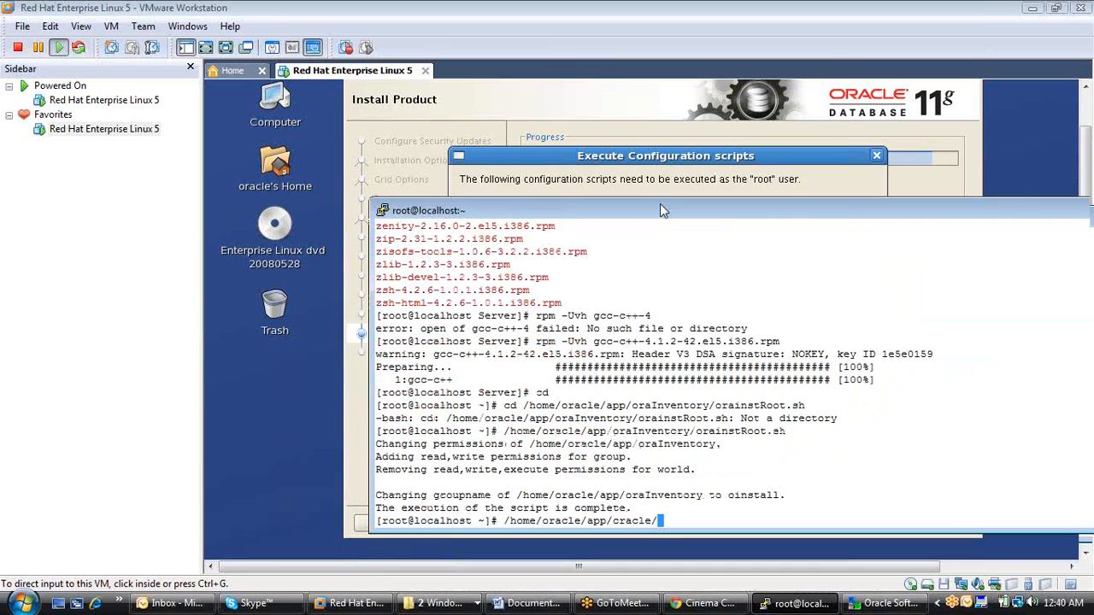
text(product/1)
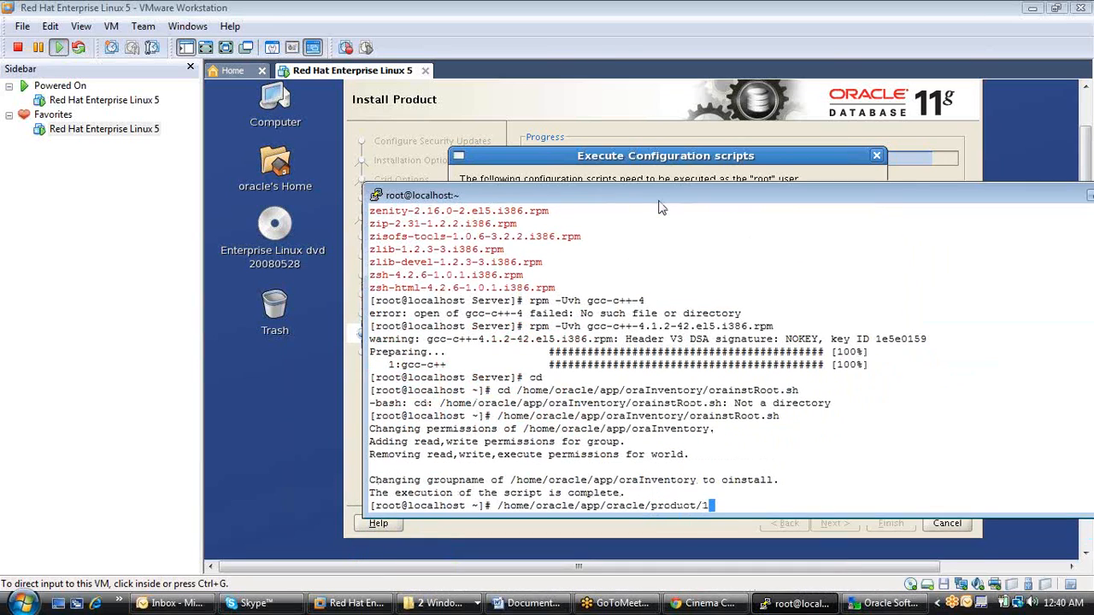
key(Tab)
drag(659, 208, 668, 154)
text(dbh)
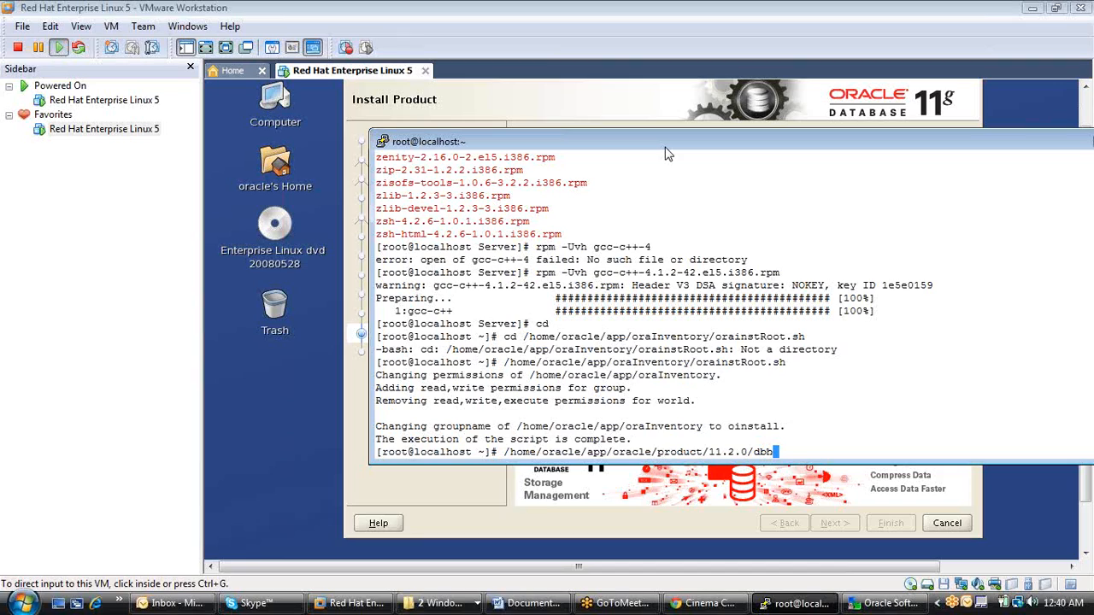
key(Tab)
key(Return)
Run /home/oracle/app/oracle/product/11.2.0/dbhome_1/root.sh as root, accepting the default local bin directory /usr/local/bin.
key(Up)
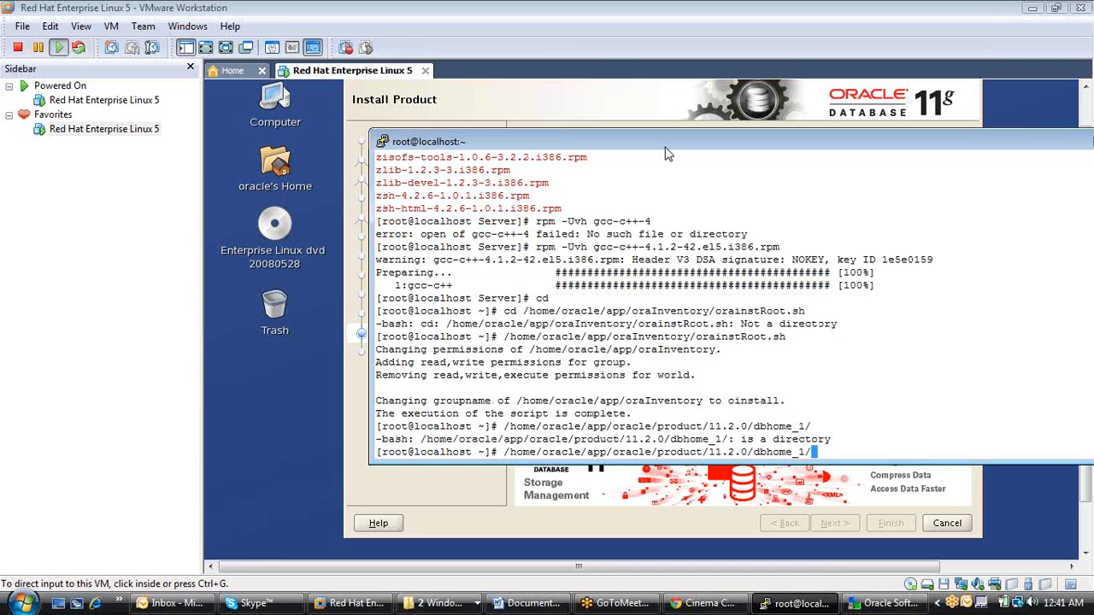
text(r)
mouse_move(668, 153)
mouse_down()
mouse_move(713, 276)
mouse_move(749, 329)
mouse_move(745, 345)
mouse_move(733, 296)
mouse_move(652, 143)
mouse_up()
text(oot.sh)
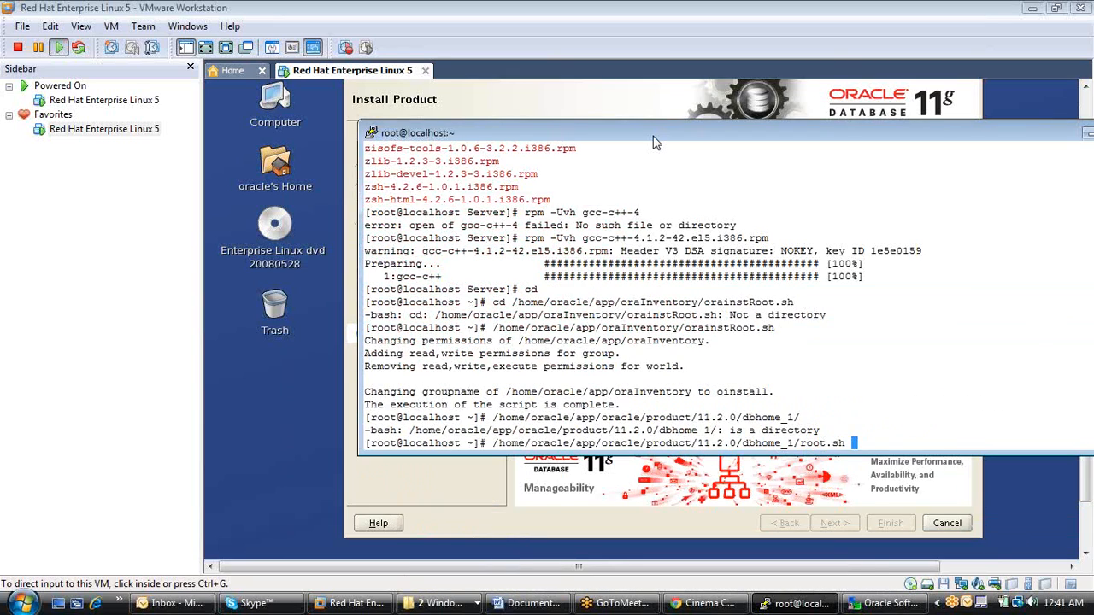
key(Return)
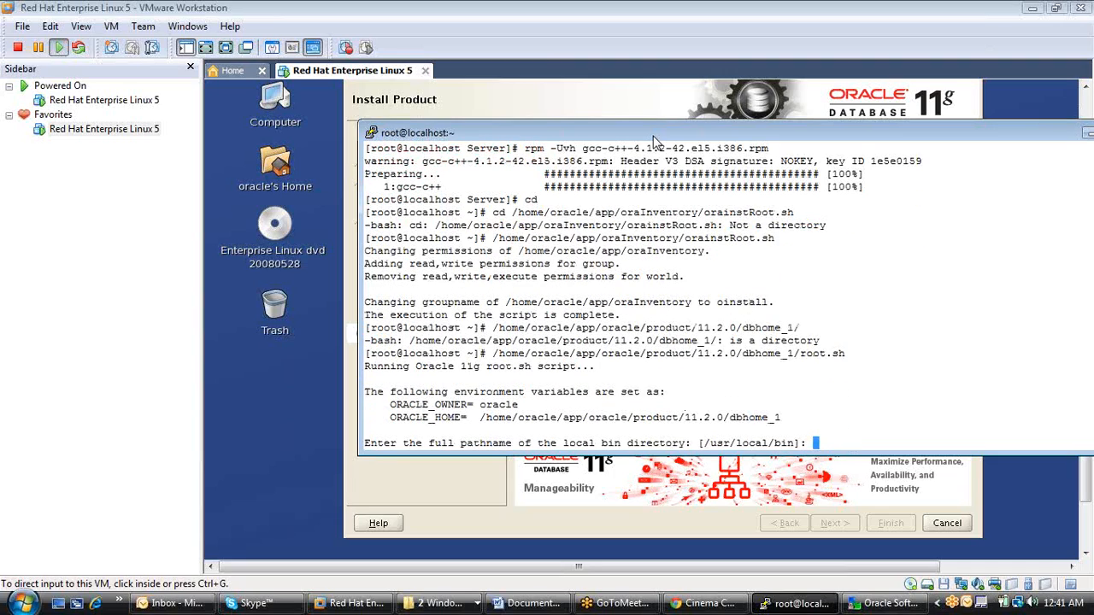
key(Return)
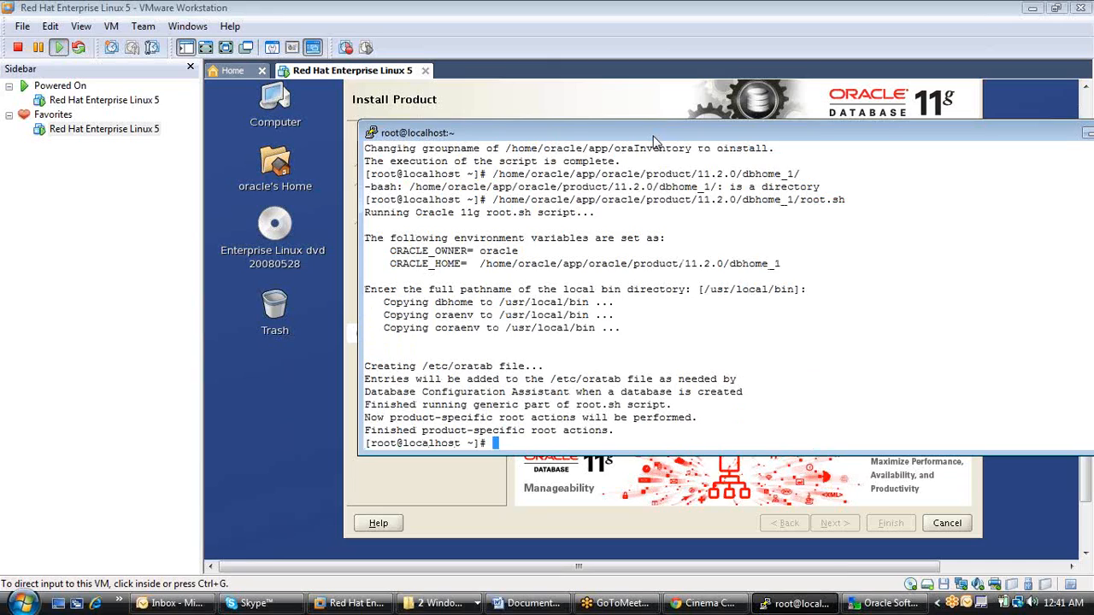
Return to the Oracle installer, confirm that the configuration scripts have been executed, and close the finished installer.
click(586, 109)
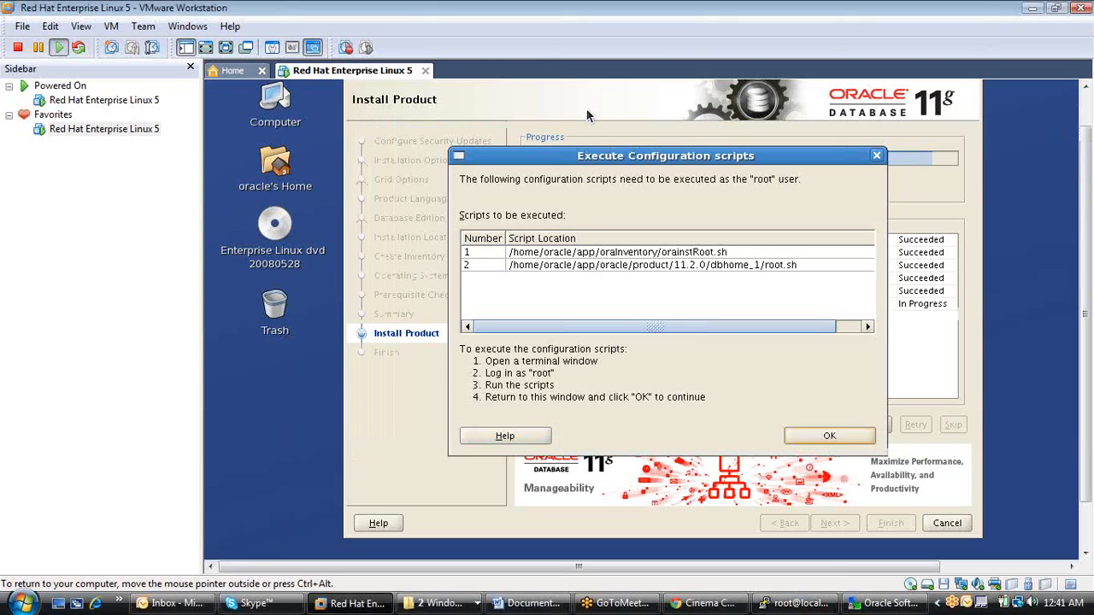
click(825, 437)
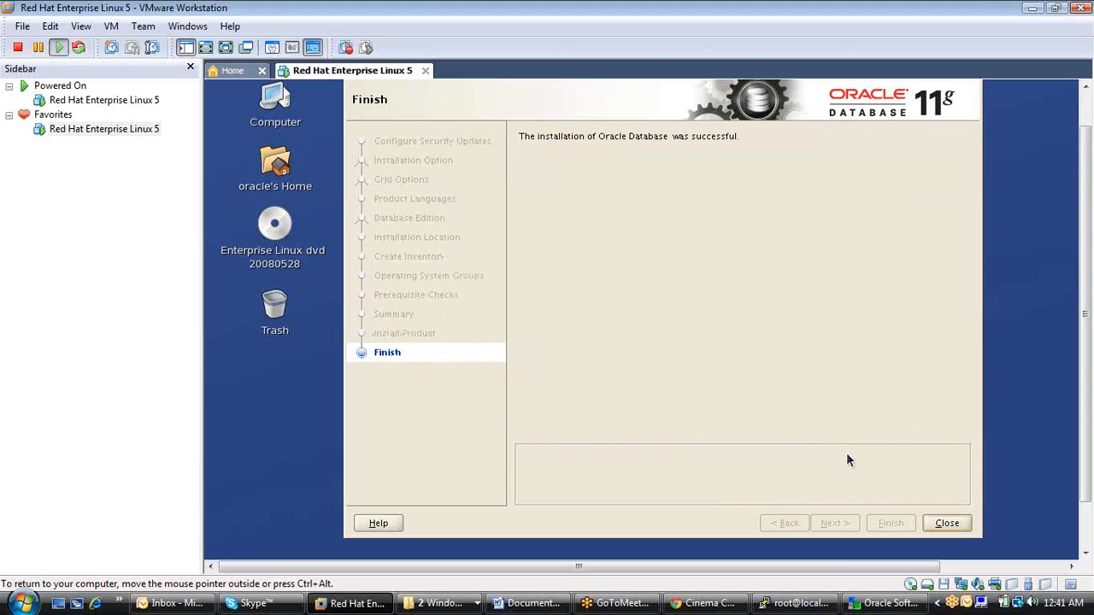
click(946, 523)
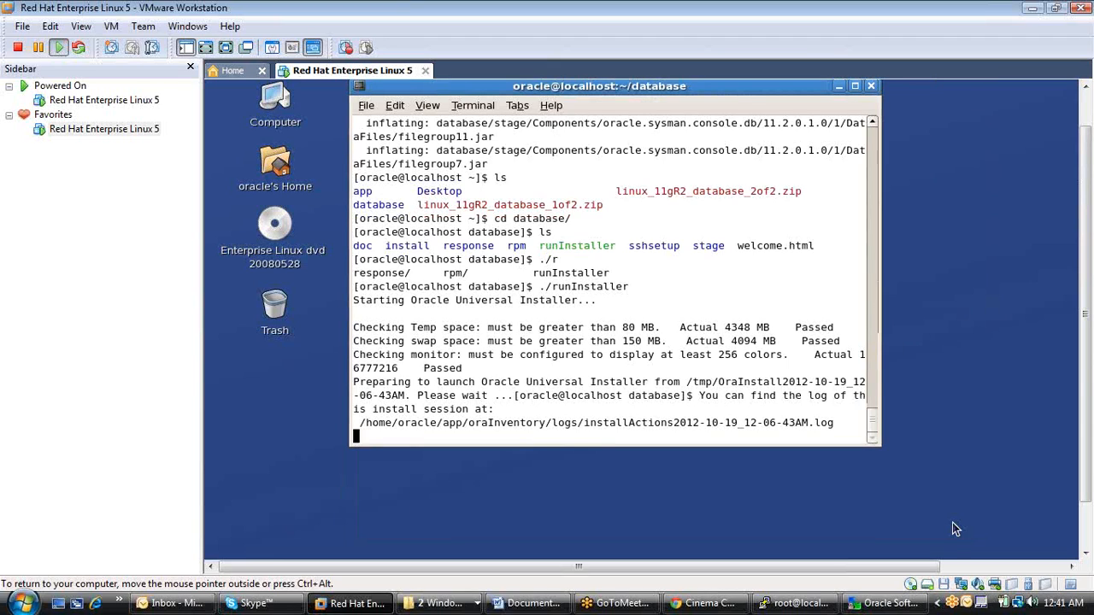